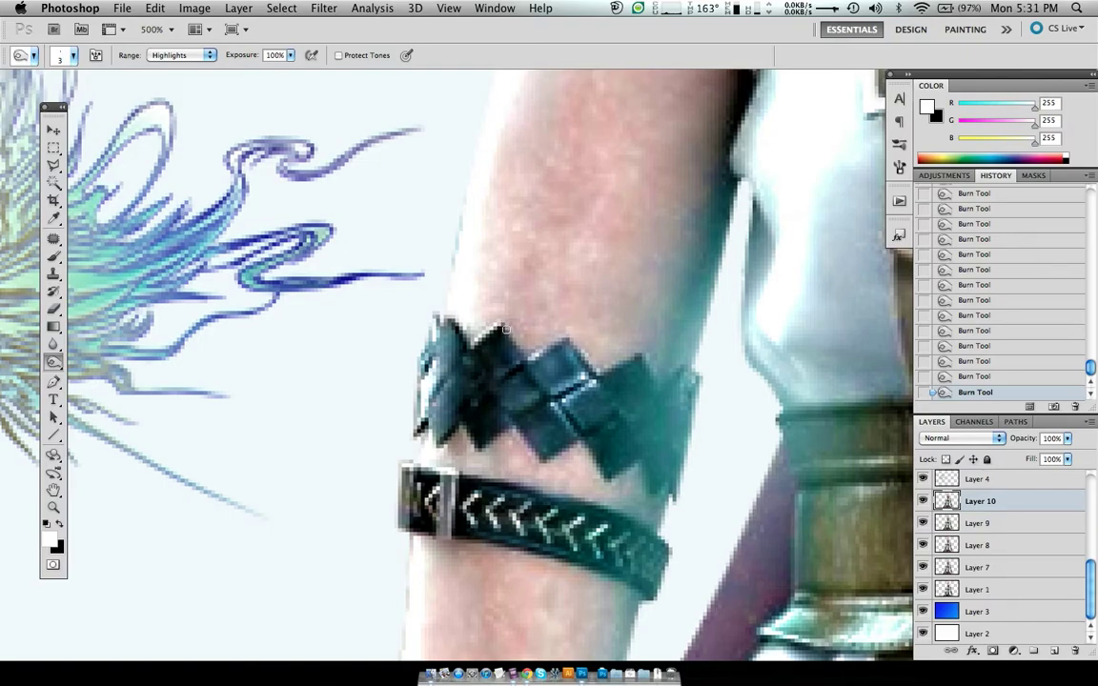
Step: Restore the accidentally deleted Layer 10 and adjust the Burn brush size
{"action": "key", "text": "Delete"}
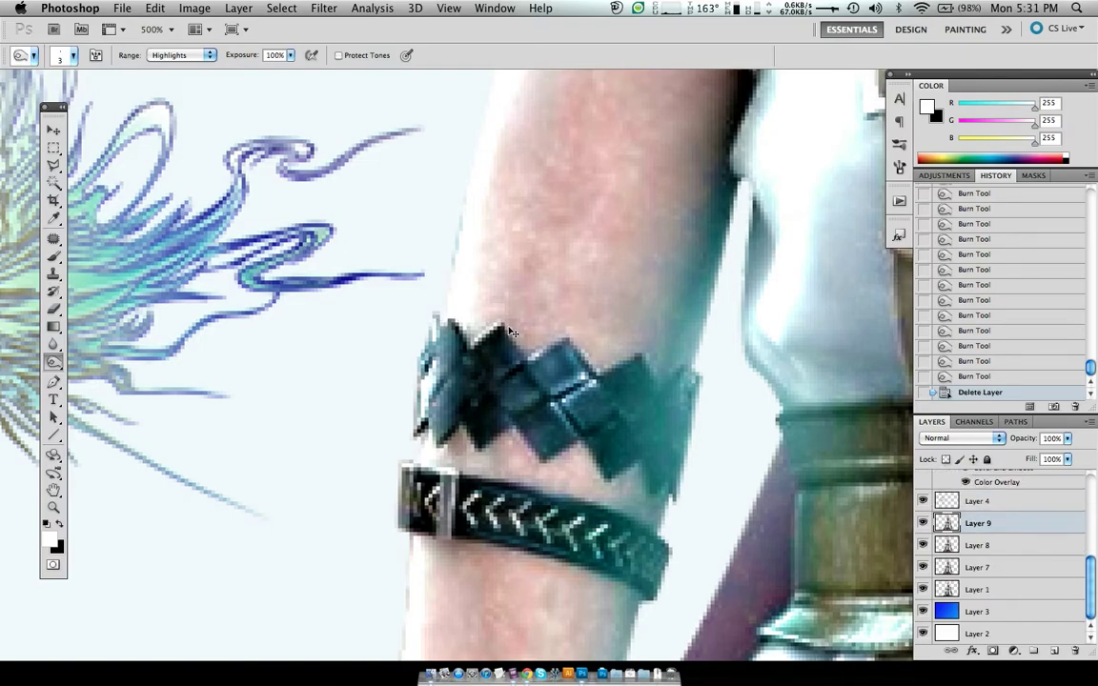
{"action": "key", "text": "ctrl+z"}
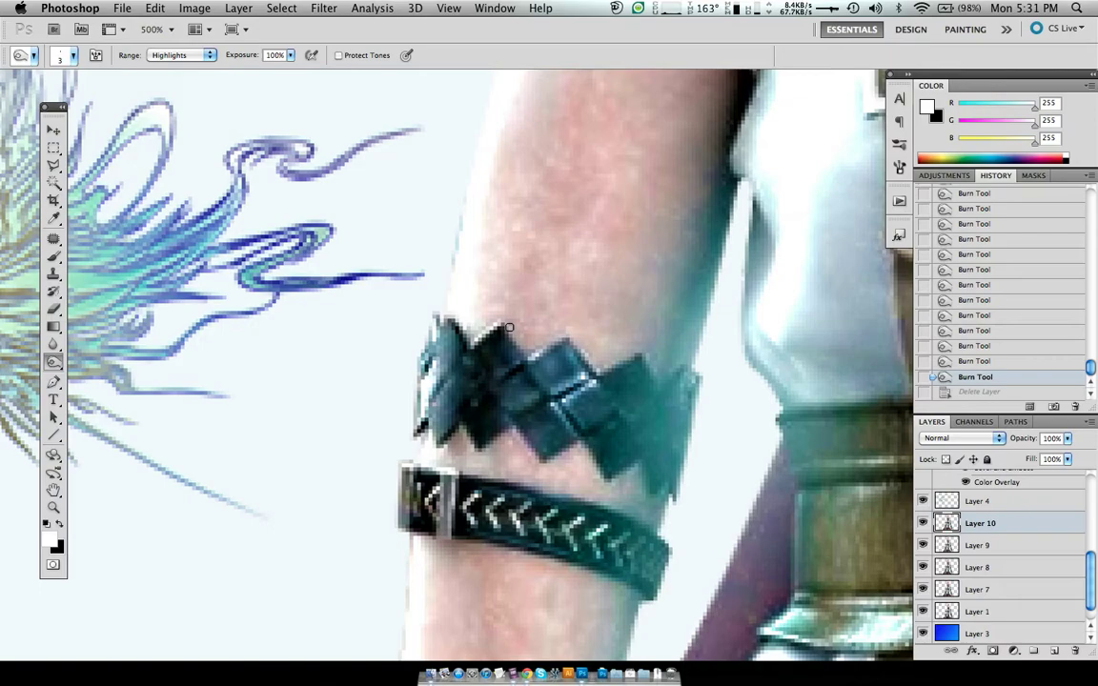
{"action": "key", "text": "bracketright"}
{"action": "key", "text": "bracketright"}
{"action": "key", "text": "bracketright"}
{"action": "left_click", "coordinate": [472, 317]}
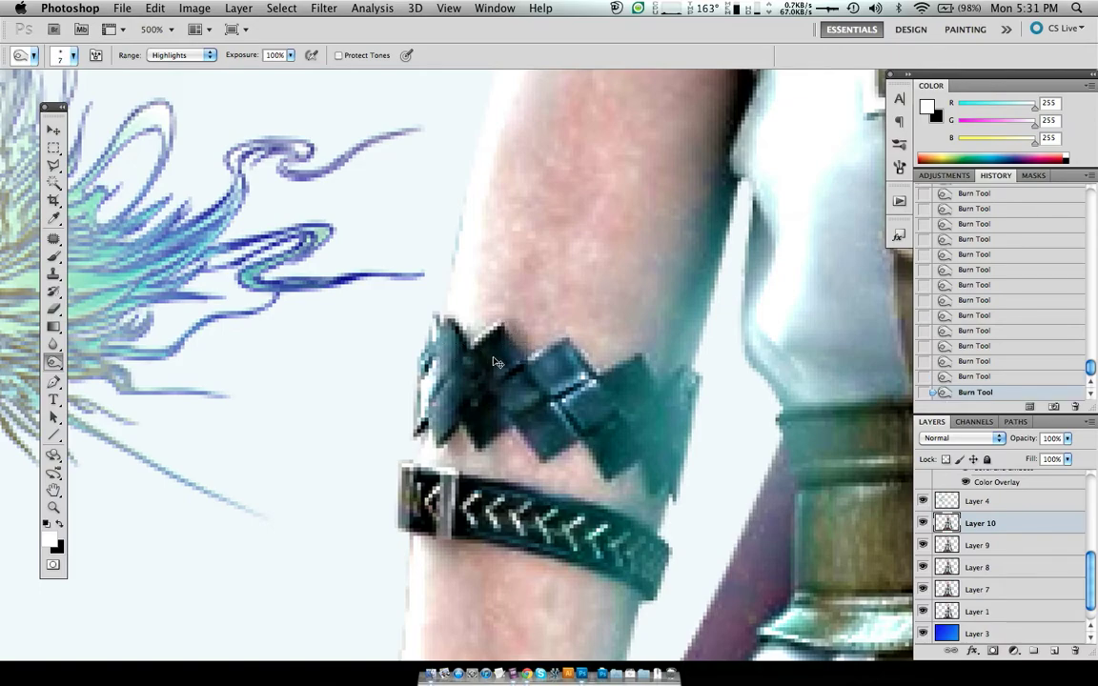
{"action": "key", "text": "ctrl+z"}
{"action": "key", "text": "bracketleft"}
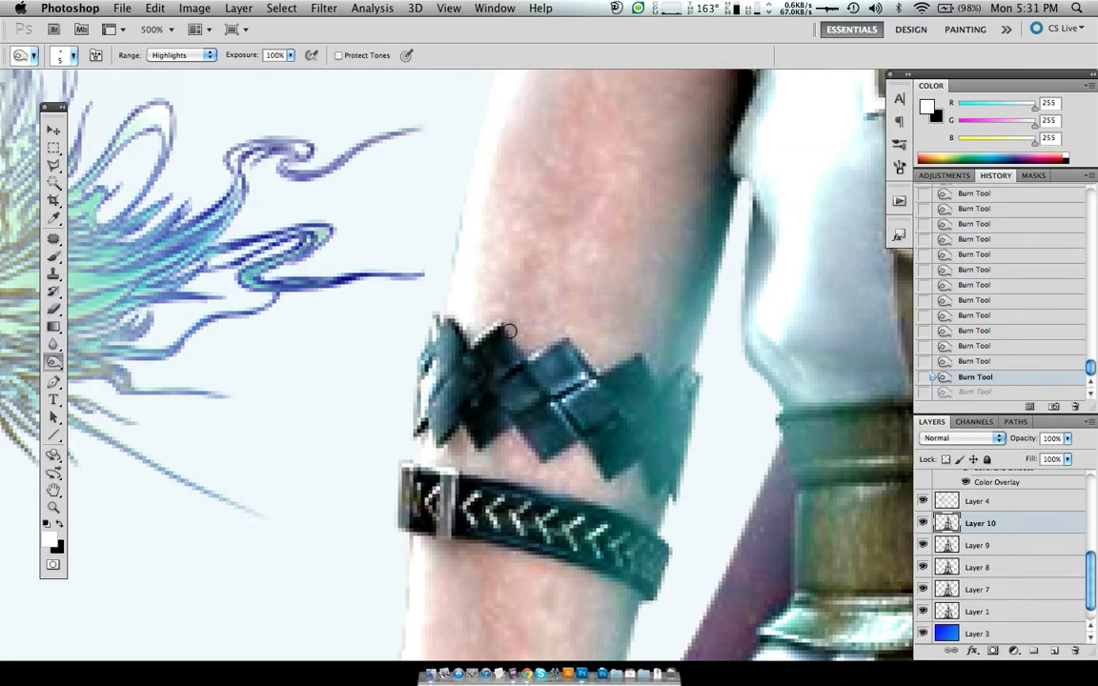
Step: Burn a darker line along the armband's top and upper-left edges
{"action": "left_click", "coordinate": [471, 316]}
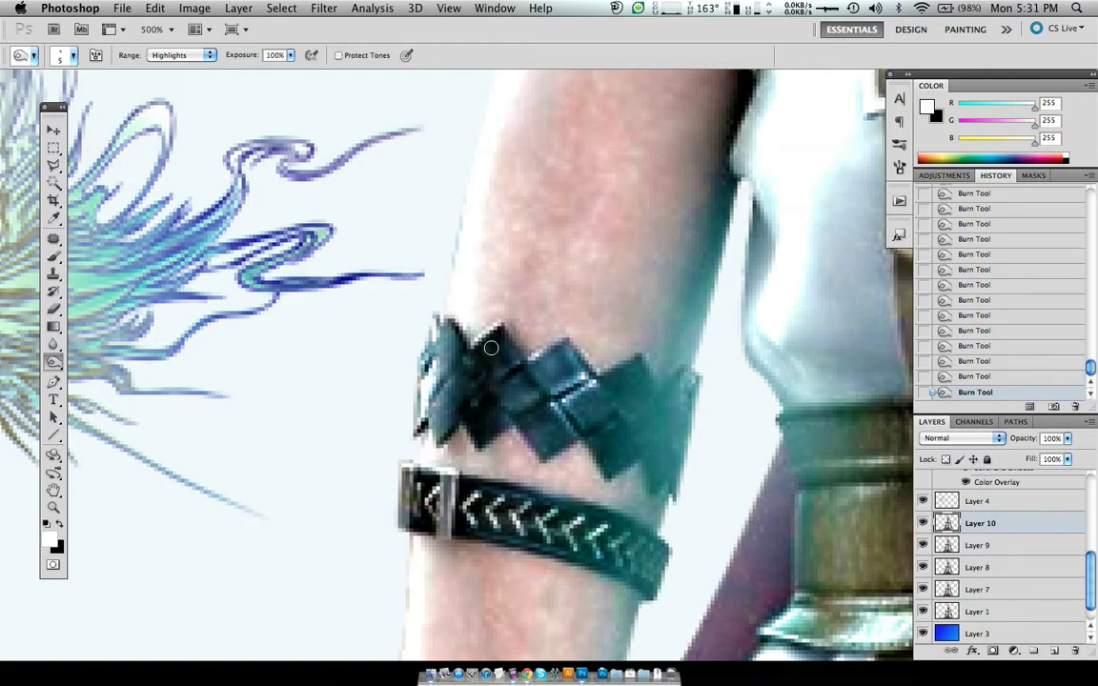
{"action": "left_click_drag", "start_coordinate": [573, 342], "coordinate": [596, 367]}
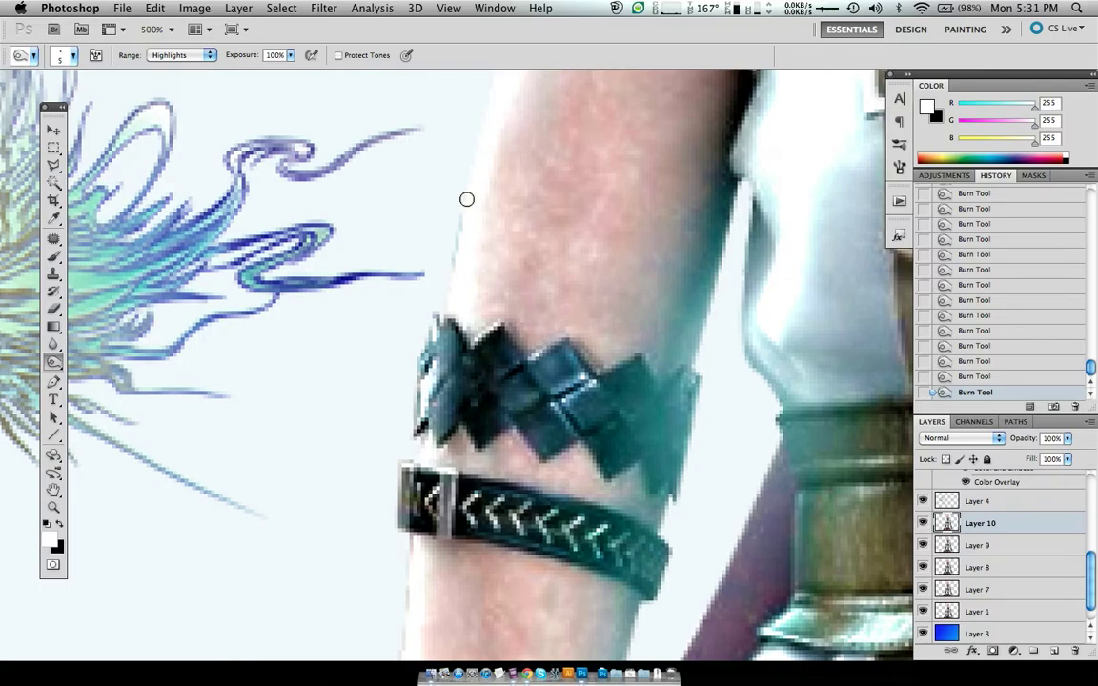
{"action": "key", "text": "ctrl+alt+z"}
{"action": "key", "text": "ctrl+alt+z"}
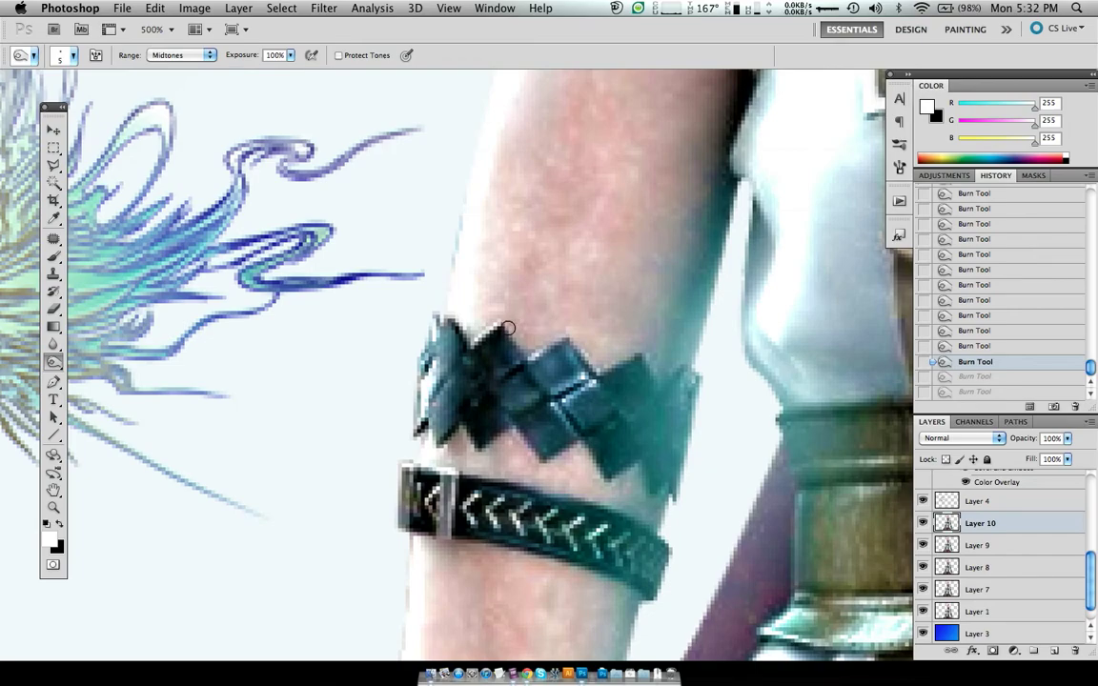
{"action": "left_click_drag", "start_coordinate": [511, 336], "coordinate": [507, 327]}
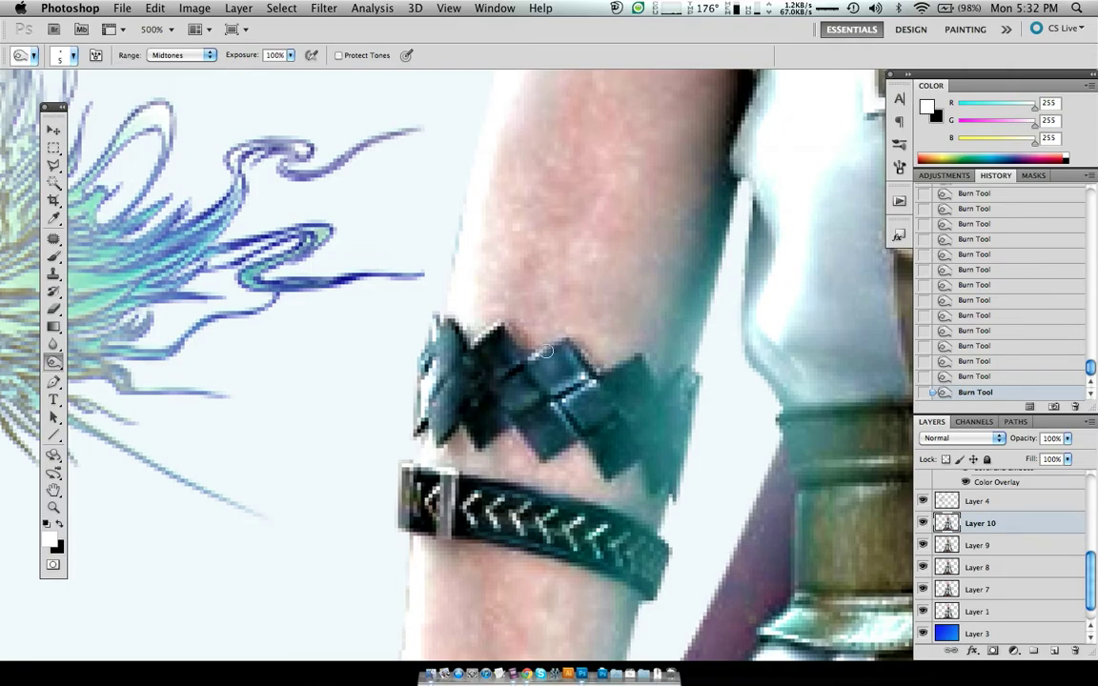
{"action": "scroll", "coordinate": [569, 360], "scroll_direction": "right", "scroll_amount": 3}
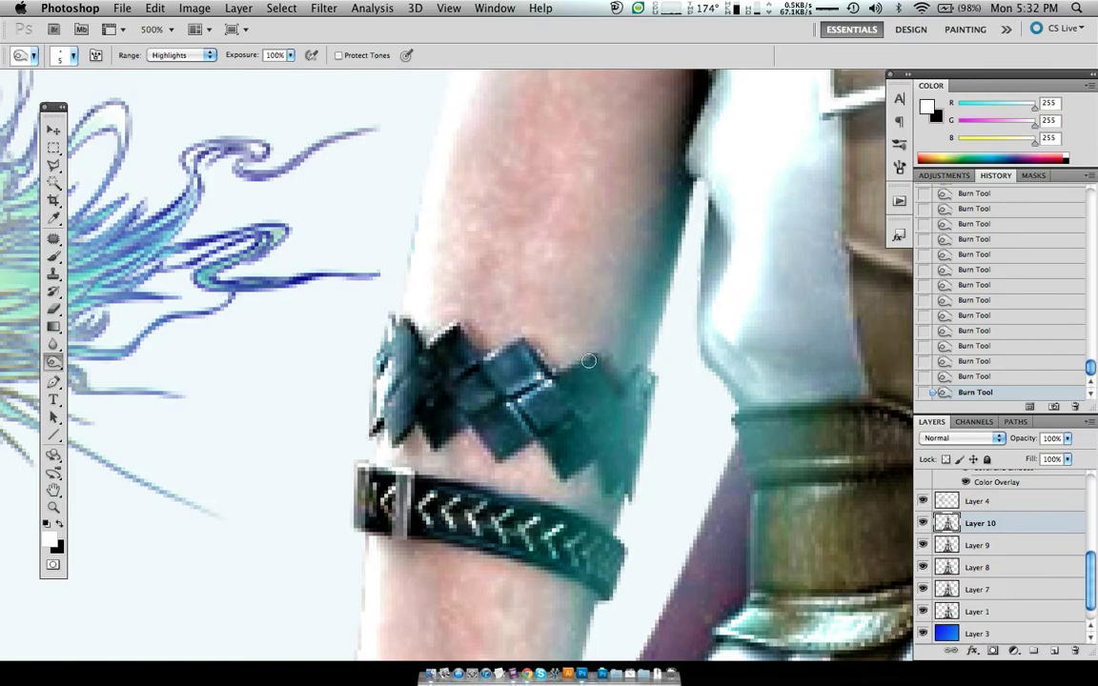
{"action": "key", "text": "ctrl+alt+z"}
{"action": "key", "text": "ctrl+alt+z"}
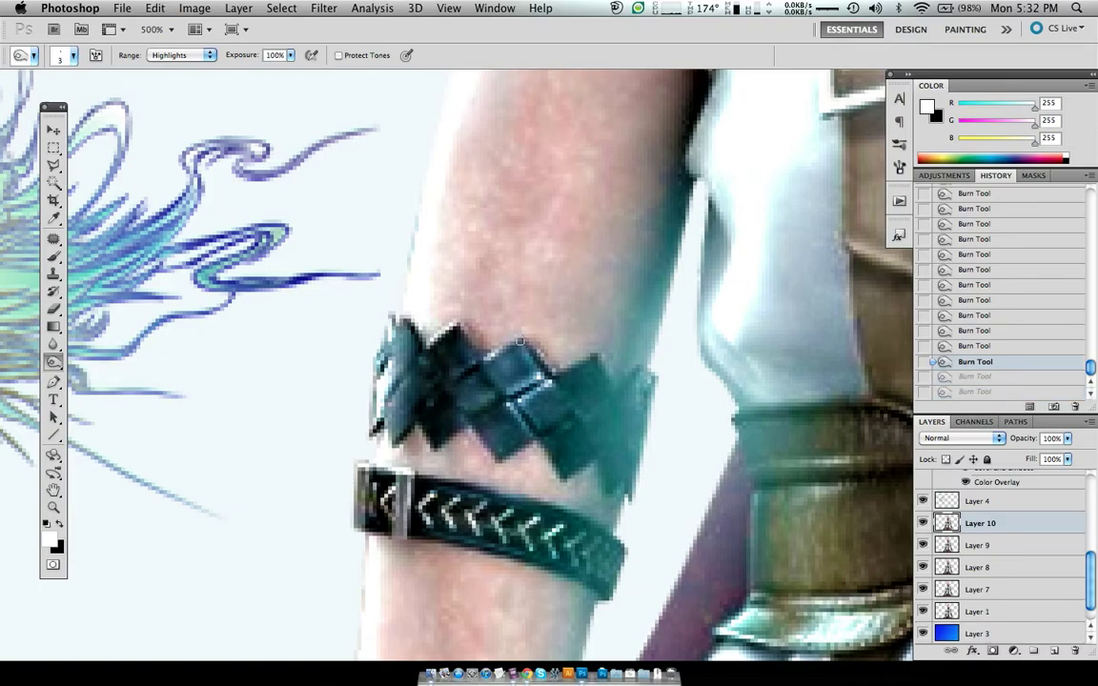
{"action": "key", "text": "ctrl+shift+z"}
{"action": "key", "text": "ctrl+shift+z"}
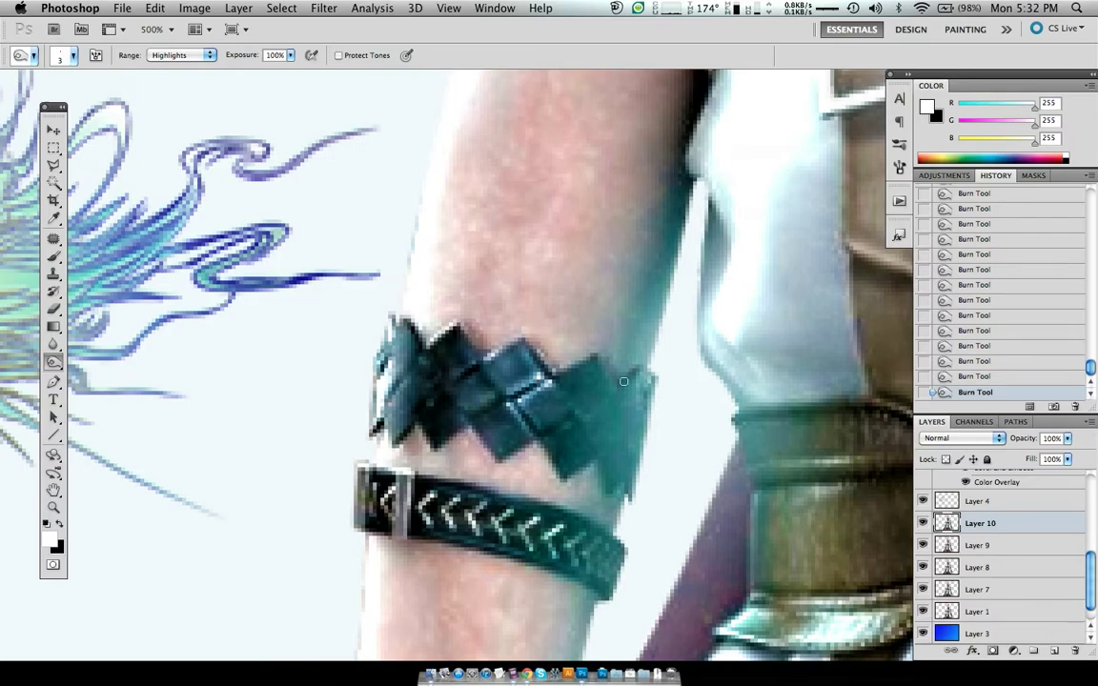
Step: Reselect the arm, then try and undo a burn along the armband's right edge
{"action": "key", "text": "ctrl+shift+d"}
{"action": "left_click_drag", "start_coordinate": [650, 374], "coordinate": [539, 370]}
{"action": "key", "text": "ctrl+z"}
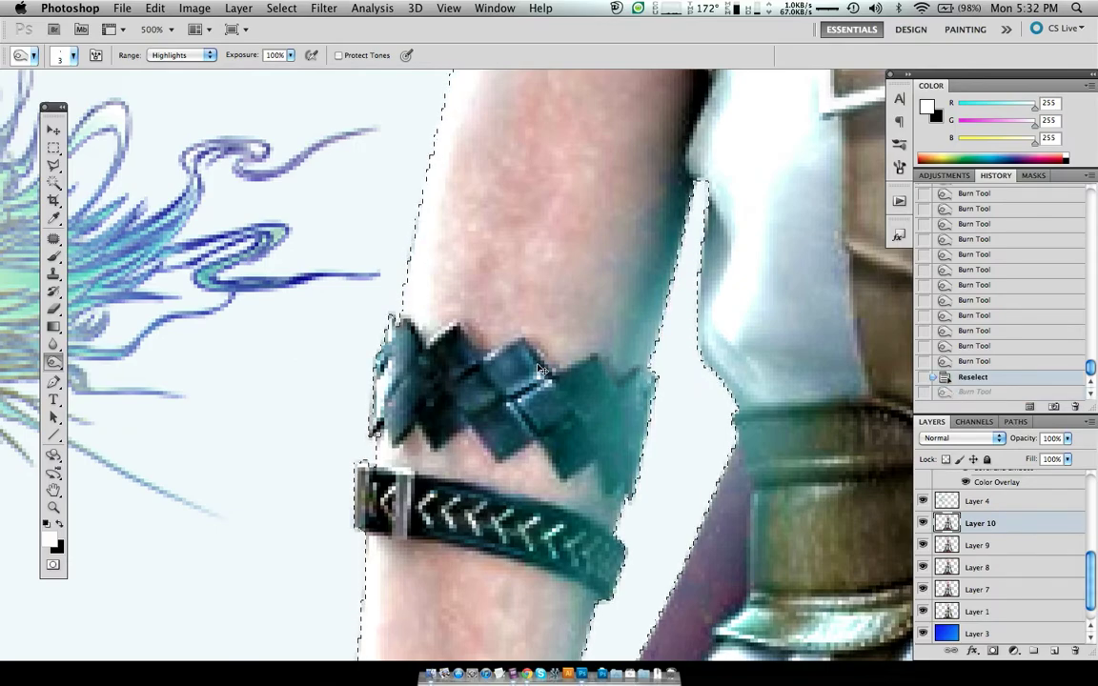
Step: Burn the armband's right edge darker, stepping through History to fix earlier strokes
{"action": "key", "text": "ctrl+alt+z"}
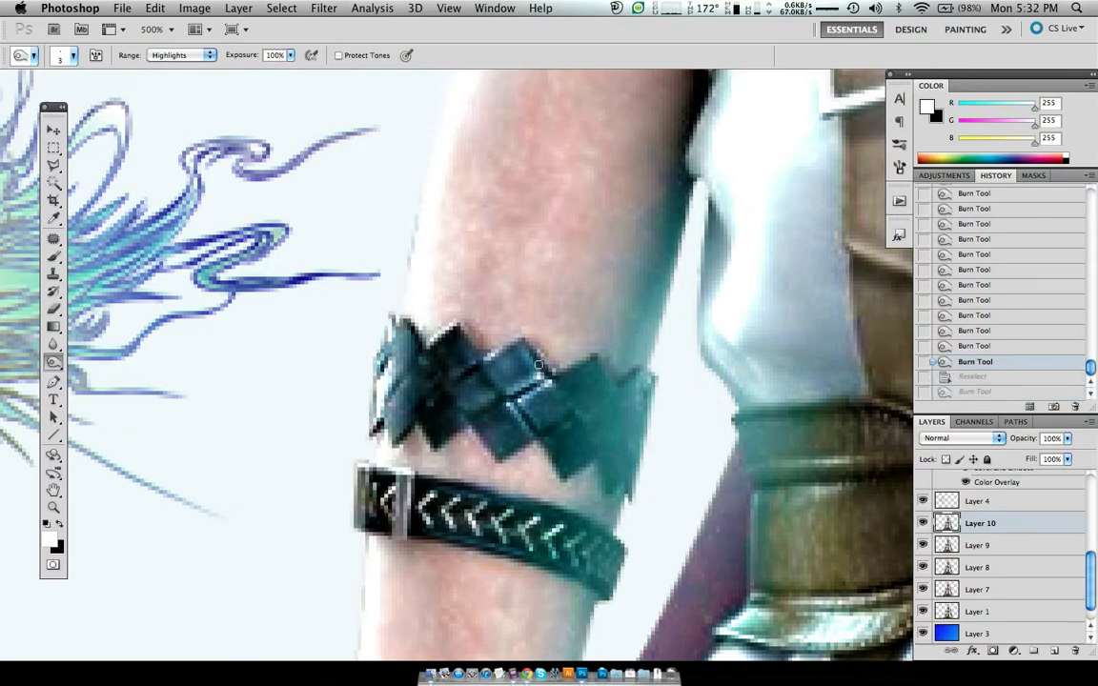
{"action": "left_click_drag", "start_coordinate": [650, 374], "coordinate": [587, 374]}
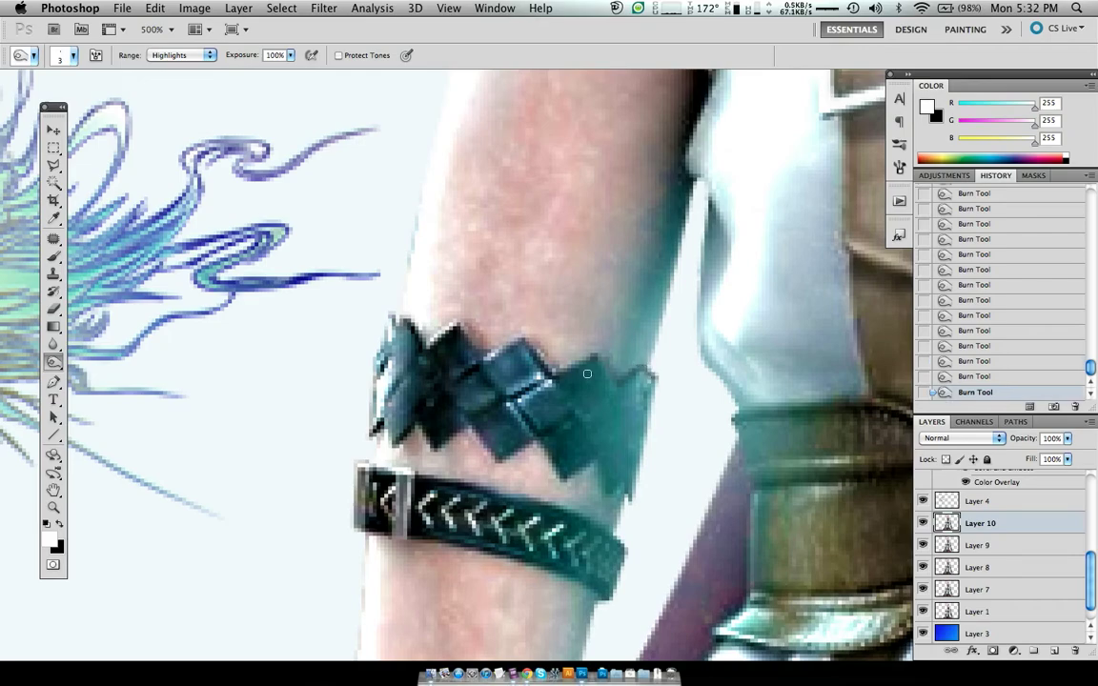
{"action": "key", "text": "ctrl+z"}
{"action": "key", "text": "ctrl+z"}
{"action": "key", "text": "ctrl+alt+z"}
{"action": "key", "text": "ctrl+alt+z"}
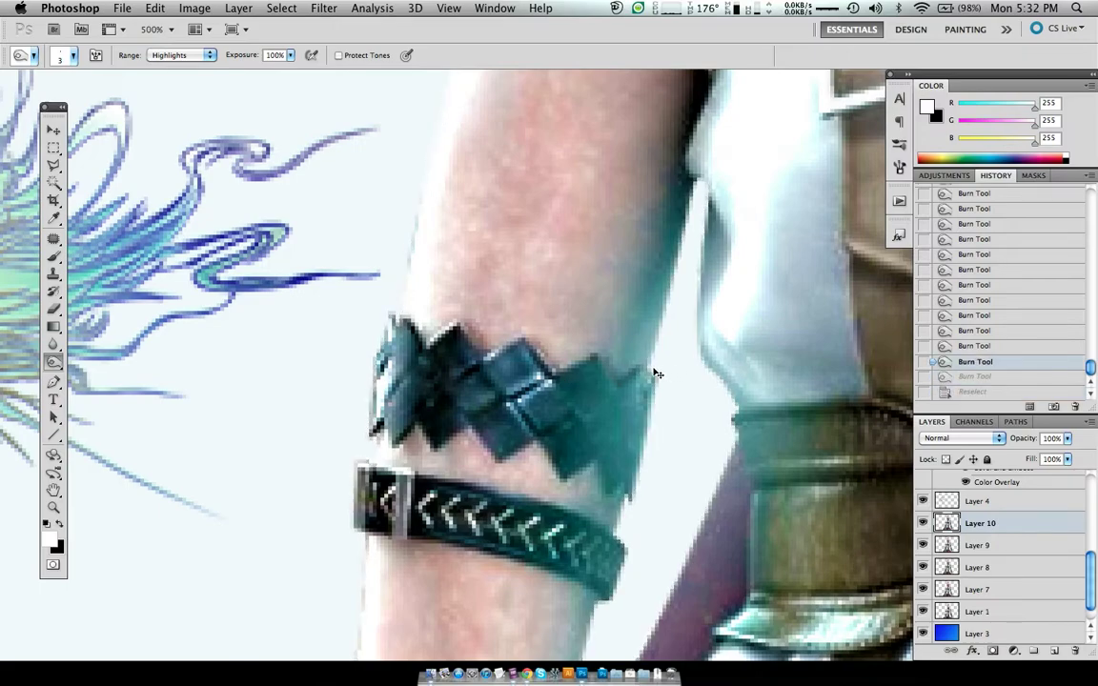
{"action": "key", "text": "ctrl+shift+z"}
{"action": "key", "text": "ctrl+shift+z"}
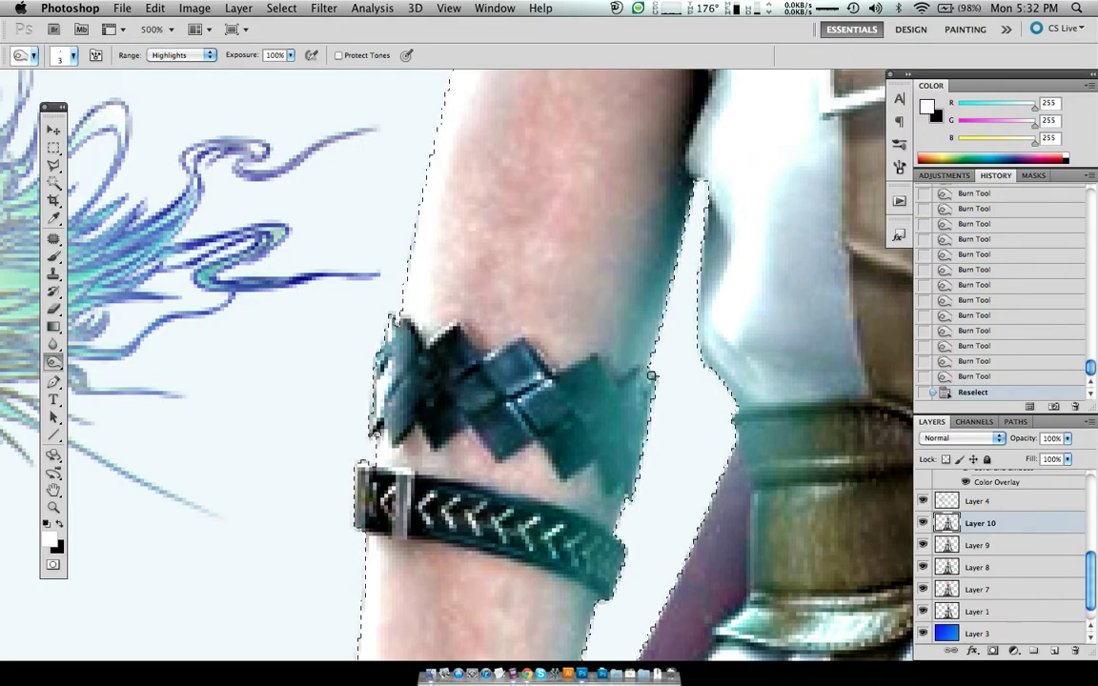
{"action": "key", "text": "ctrl+shift+z"}
{"action": "key", "text": "ctrl+alt+z"}
{"action": "key", "text": "ctrl+alt+z"}
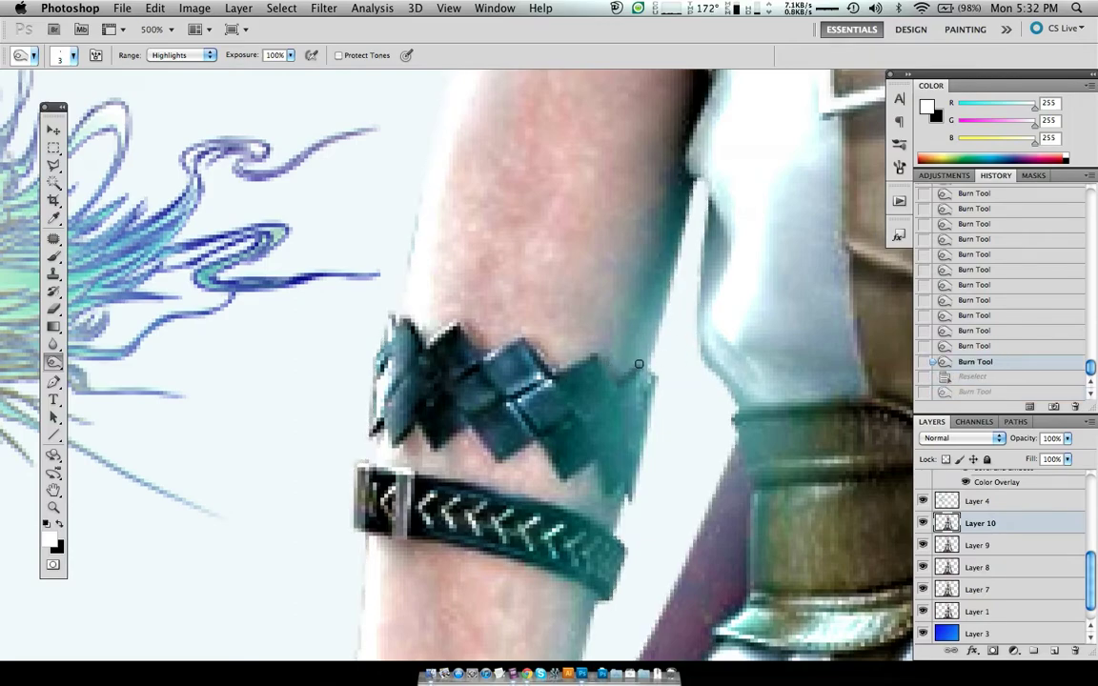
{"action": "left_click_drag", "start_coordinate": [648, 373], "coordinate": [493, 336]}
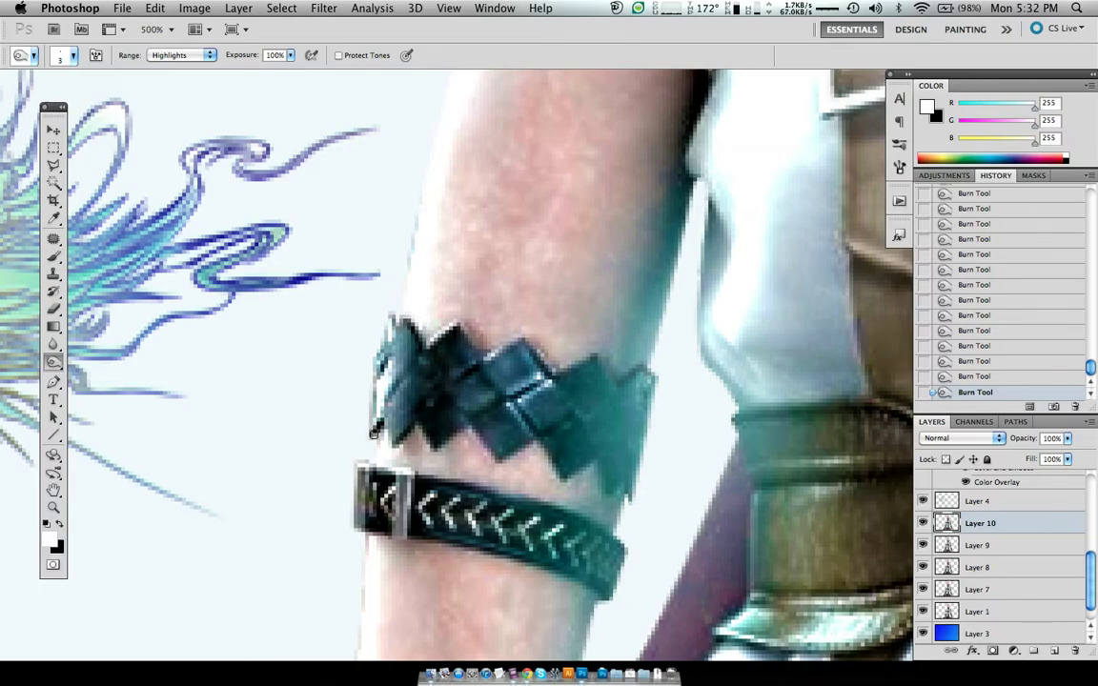
Step: Reselect the arm and draw a rectangular marquee on it
{"action": "key", "text": "ctrl+shift+d"}
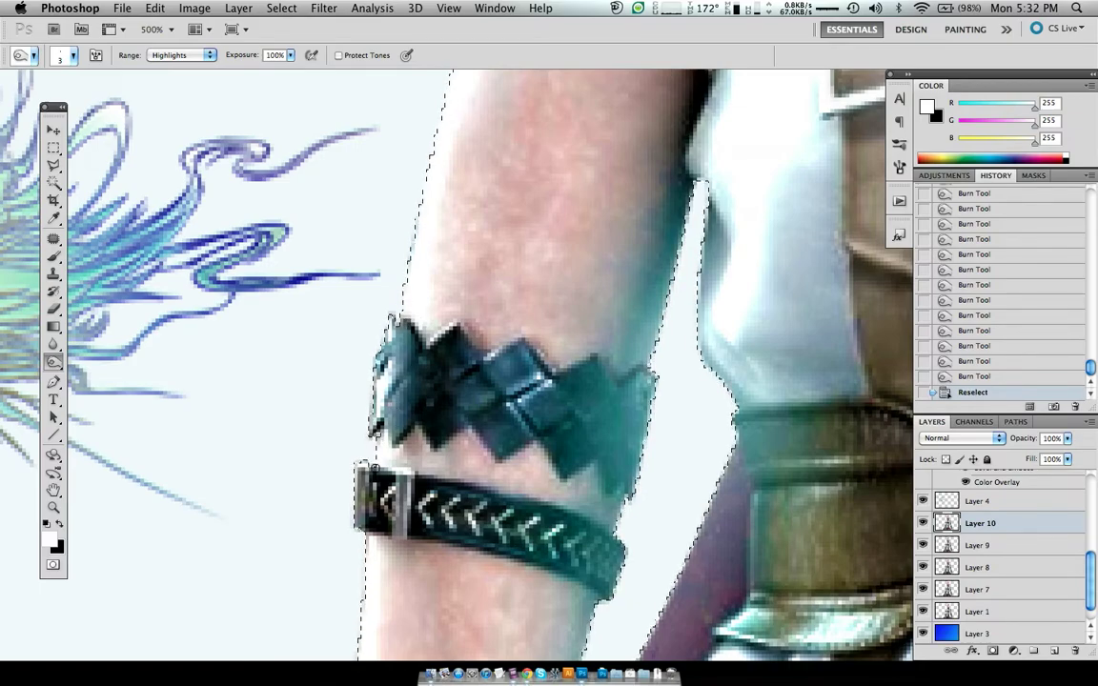
{"action": "key", "text": "m"}
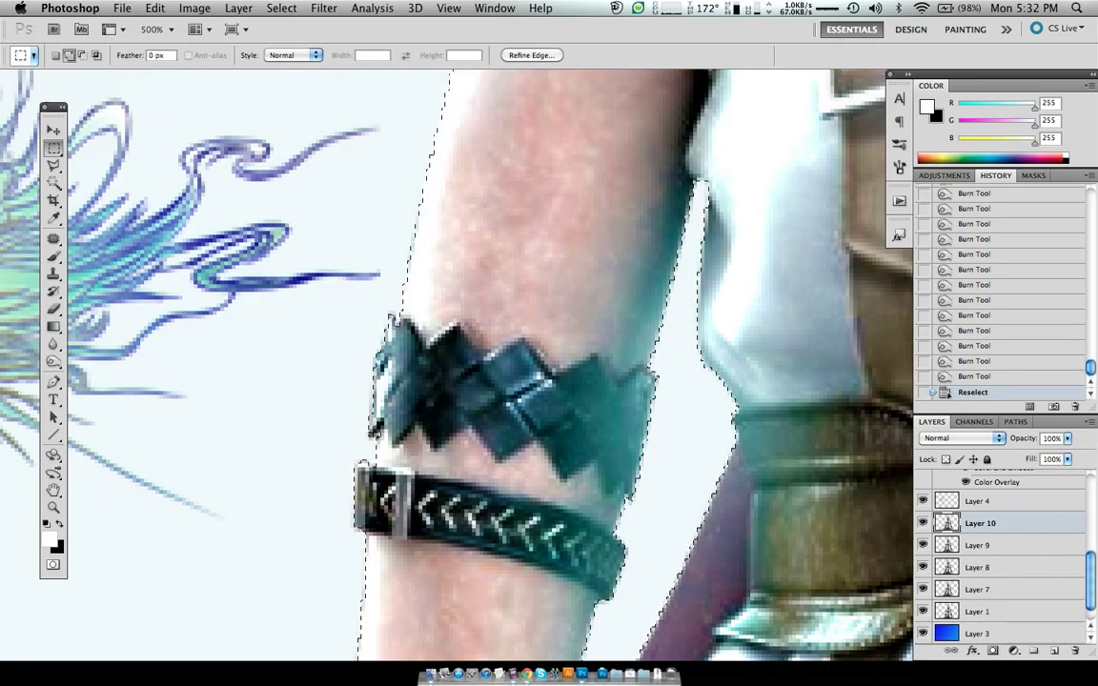
{"action": "left_click_drag", "start_coordinate": [378, 433], "coordinate": [339, 472]}
Step: Zoom to 1600% and trim the selection near the arm's lower-left corner
{"action": "key", "text": "ctrl+z"}
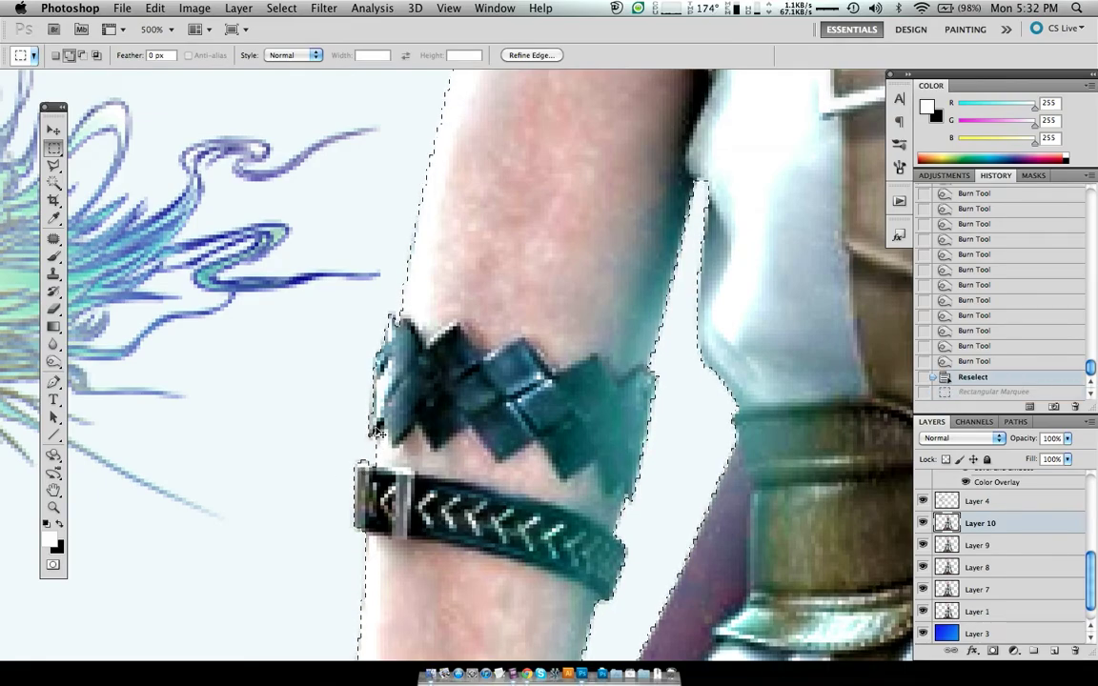
{"action": "key", "text": "ctrl+plus"}
{"action": "key", "text": "ctrl+plus"}
{"action": "key", "text": "ctrl+plus"}
{"action": "key", "text": "ctrl+plus"}
{"action": "key", "text": "ctrl+plus"}
{"action": "scroll", "coordinate": [381, 429], "scroll_direction": "left", "scroll_amount": 3}
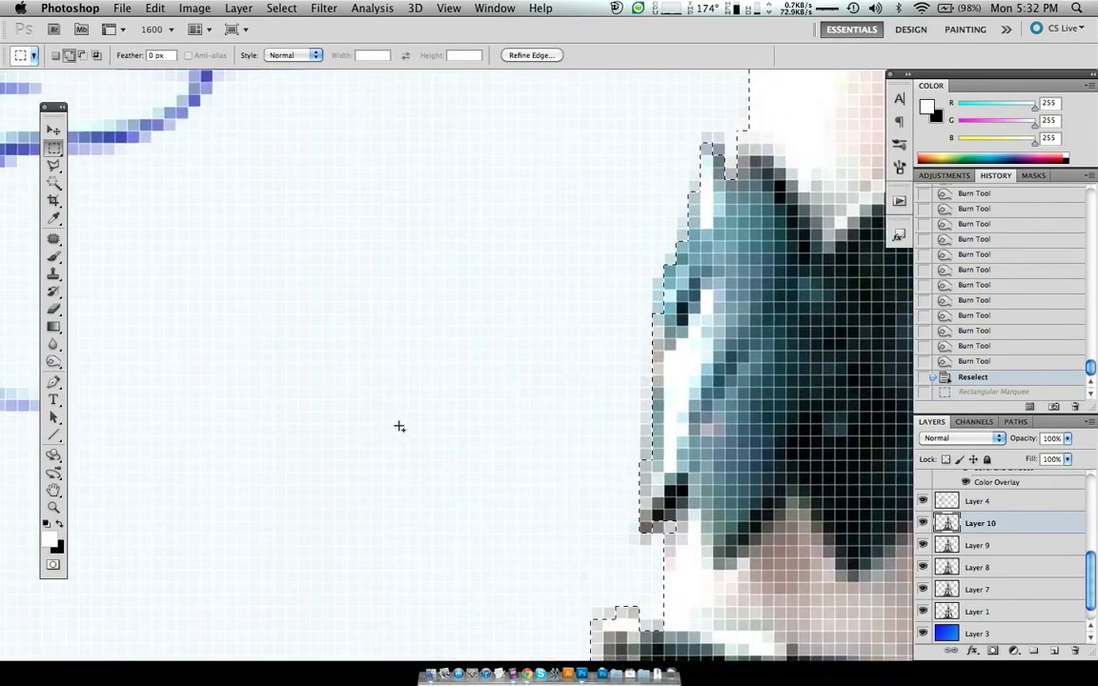
{"action": "left_click_drag", "start_coordinate": [636, 512], "coordinate": [664, 532]}
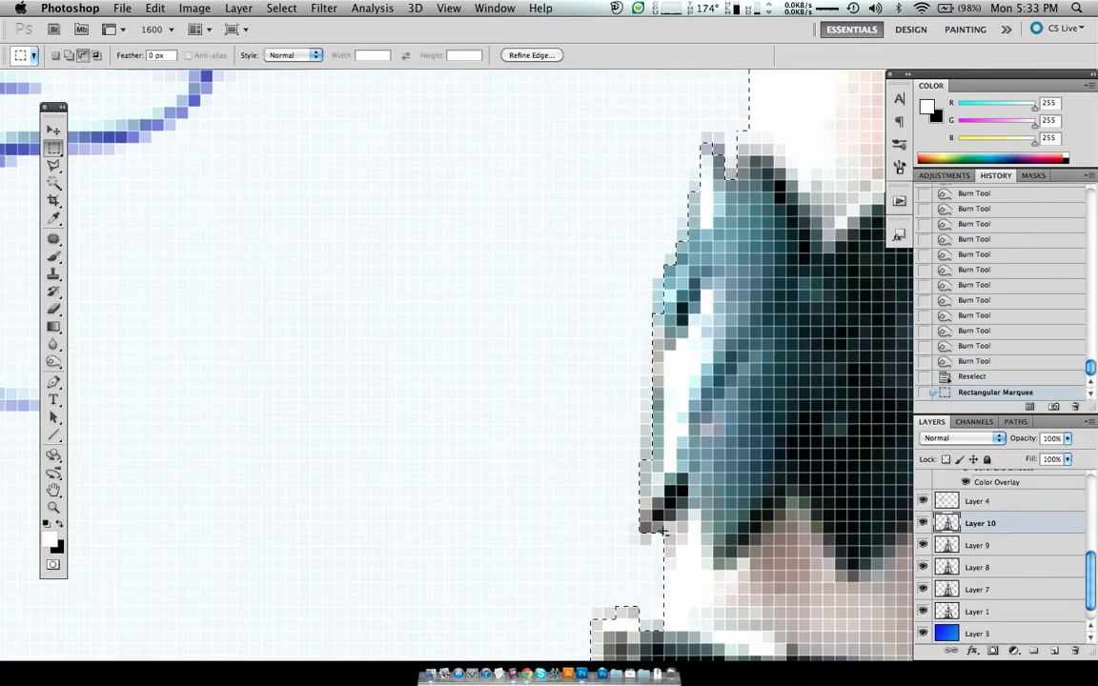
{"action": "key", "text": "ctrl+minus"}
{"action": "key", "text": "ctrl+minus"}
{"action": "key", "text": "ctrl+minus"}
{"action": "key", "text": "ctrl+minus"}
{"action": "key", "text": "ctrl+minus"}
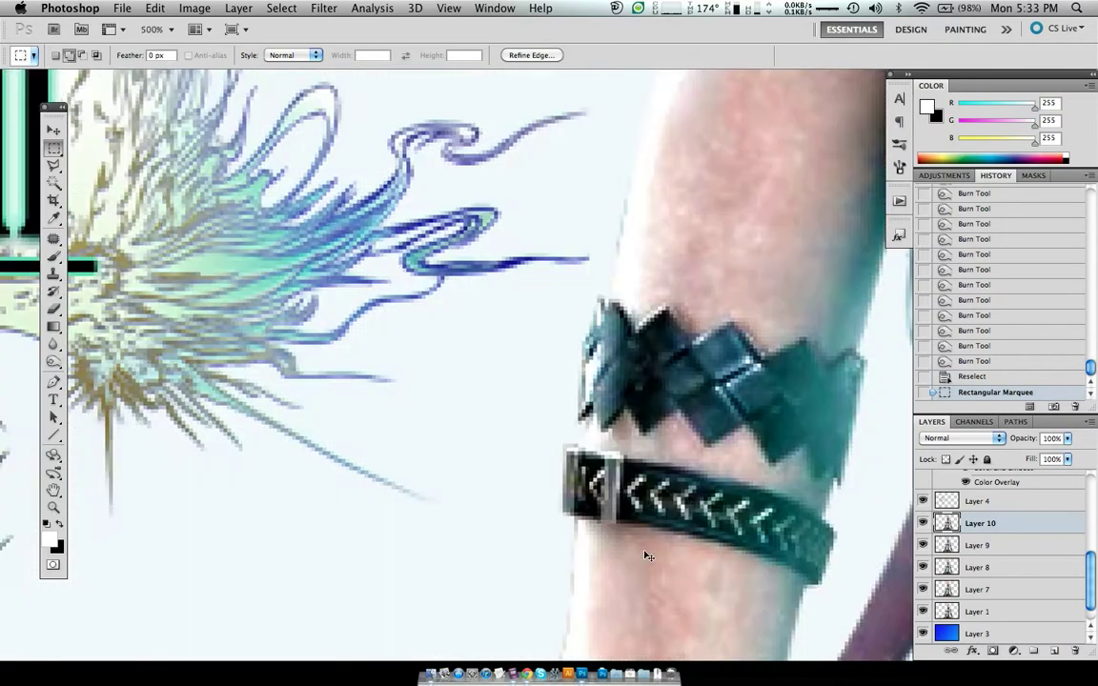
Step: Try two burn spots on the arm's edge, step them back, and invert the selection
{"action": "key", "text": "o"}
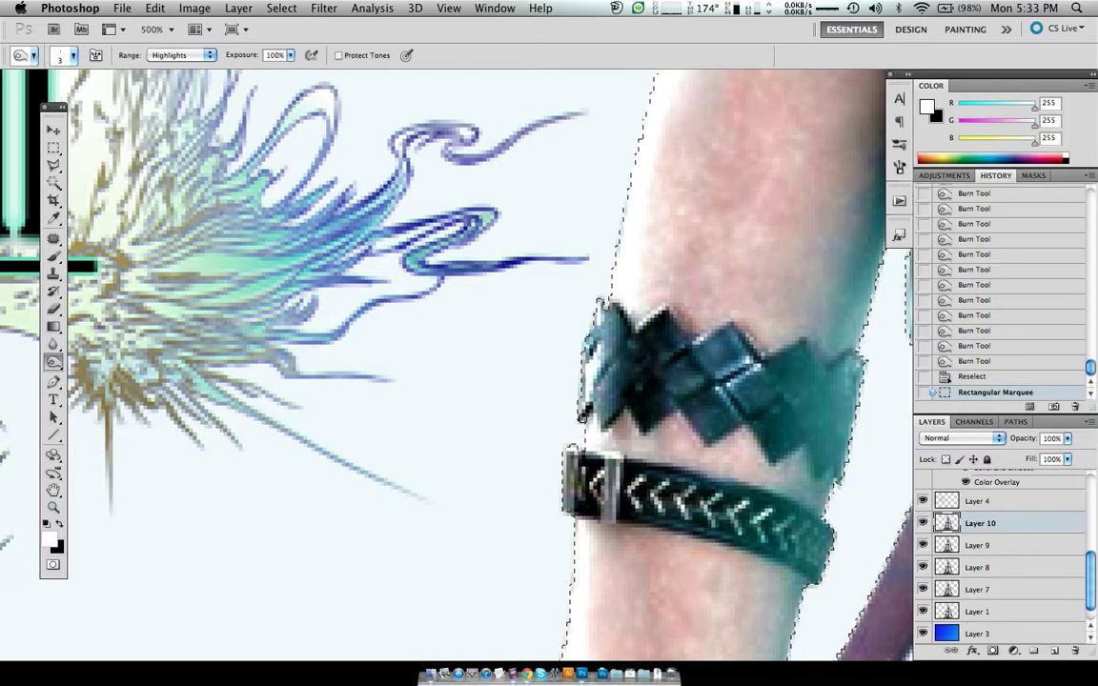
{"action": "left_click", "coordinate": [585, 410]}
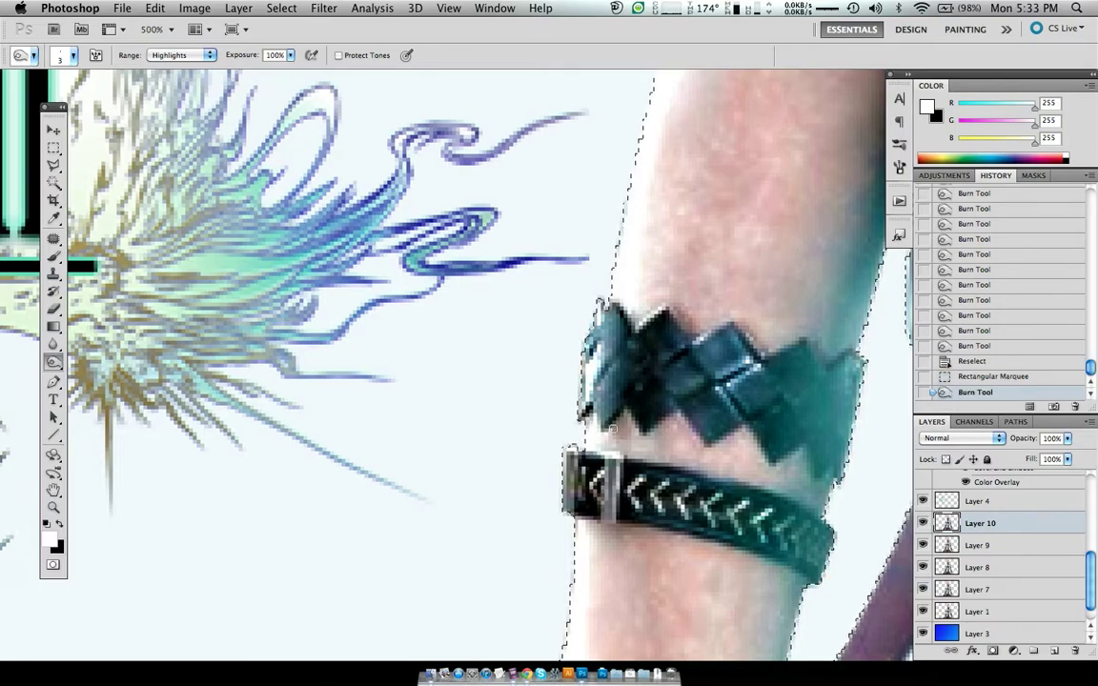
{"action": "left_click", "coordinate": [553, 379]}
{"action": "key", "text": "ctrl+alt+z"}
{"action": "key", "text": "ctrl+alt+z"}
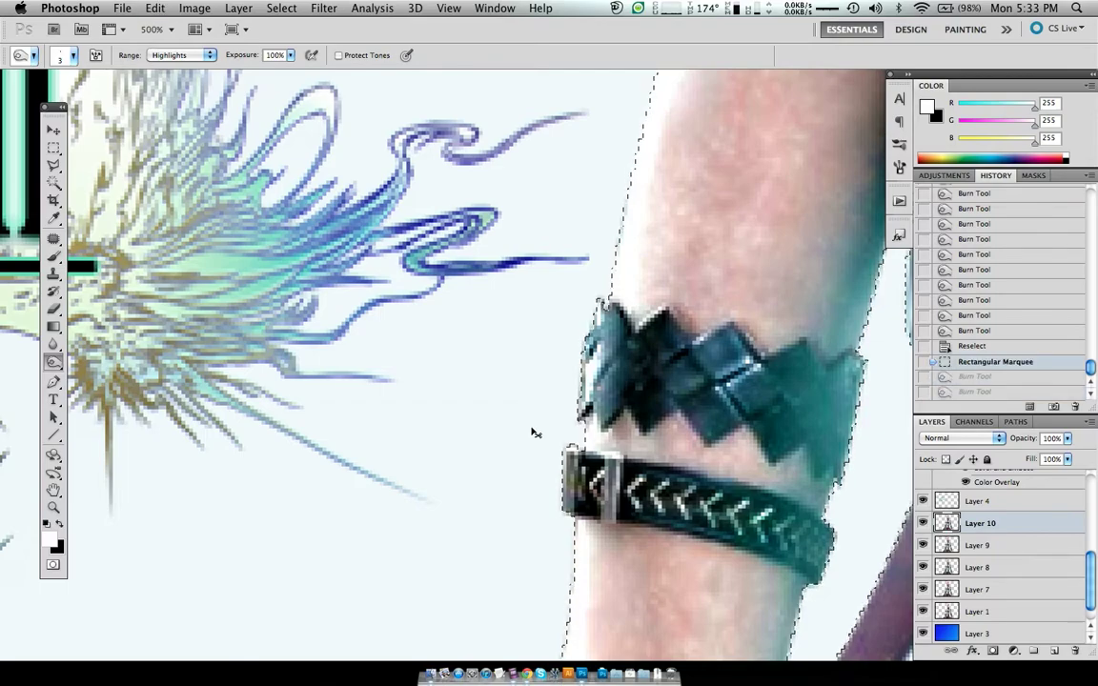
{"action": "key", "text": "ctrl+alt+z"}
{"action": "key", "text": "ctrl+shift+z"}
{"action": "key", "text": "ctrl+shift+i"}
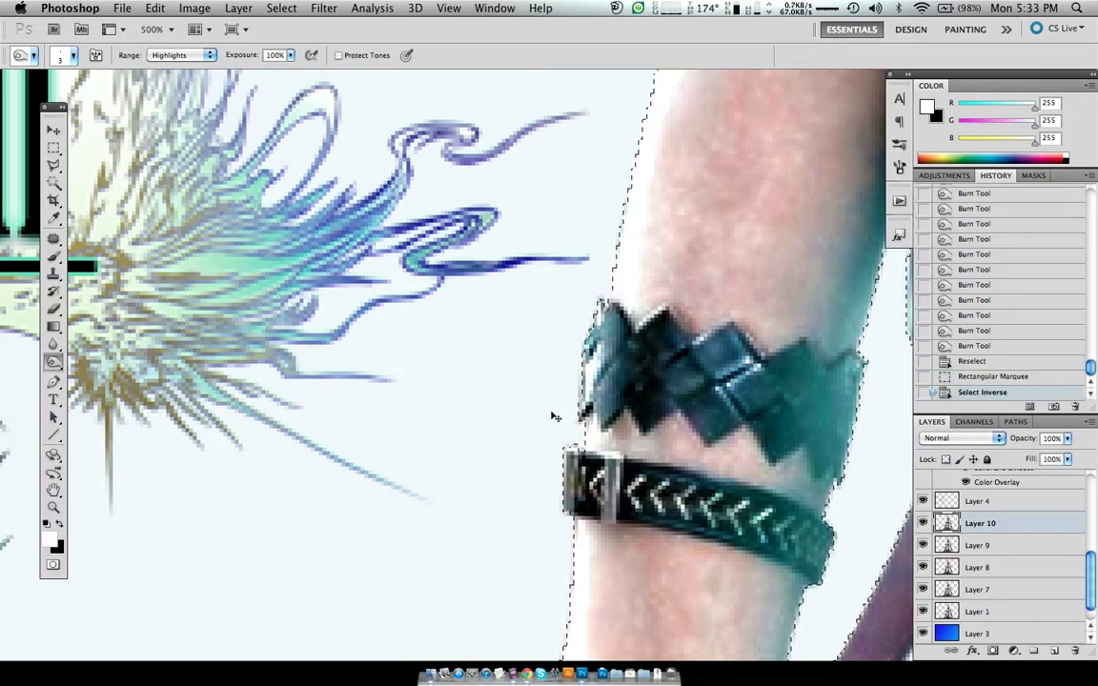
Step: Burn along the spiked armband's edges and left tip, undoing stray strokes
{"action": "left_click_drag", "start_coordinate": [598, 436], "coordinate": [579, 416]}
{"action": "key", "text": "ctrl+z"}
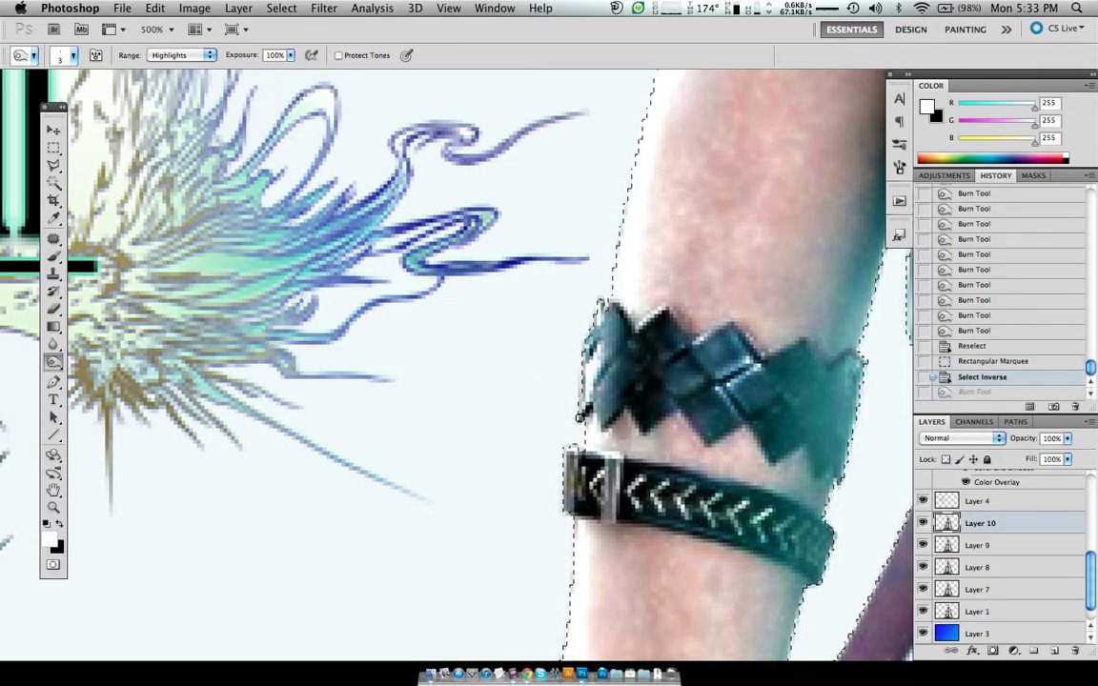
{"action": "key", "text": "ctrl+z"}
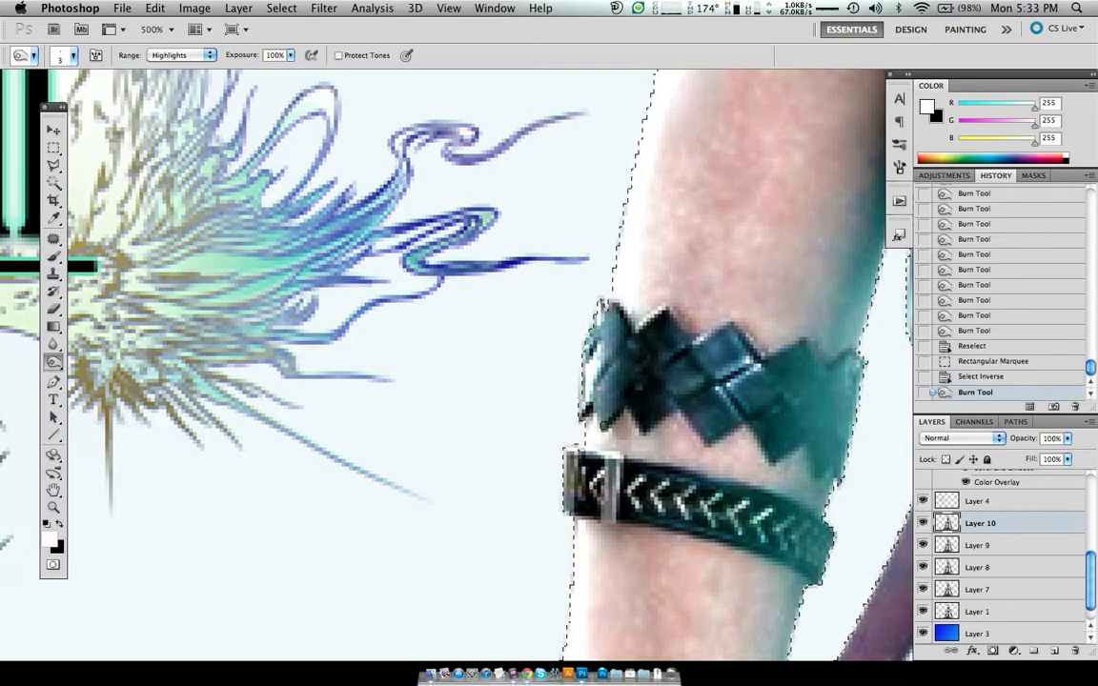
{"action": "left_click", "coordinate": [587, 459]}
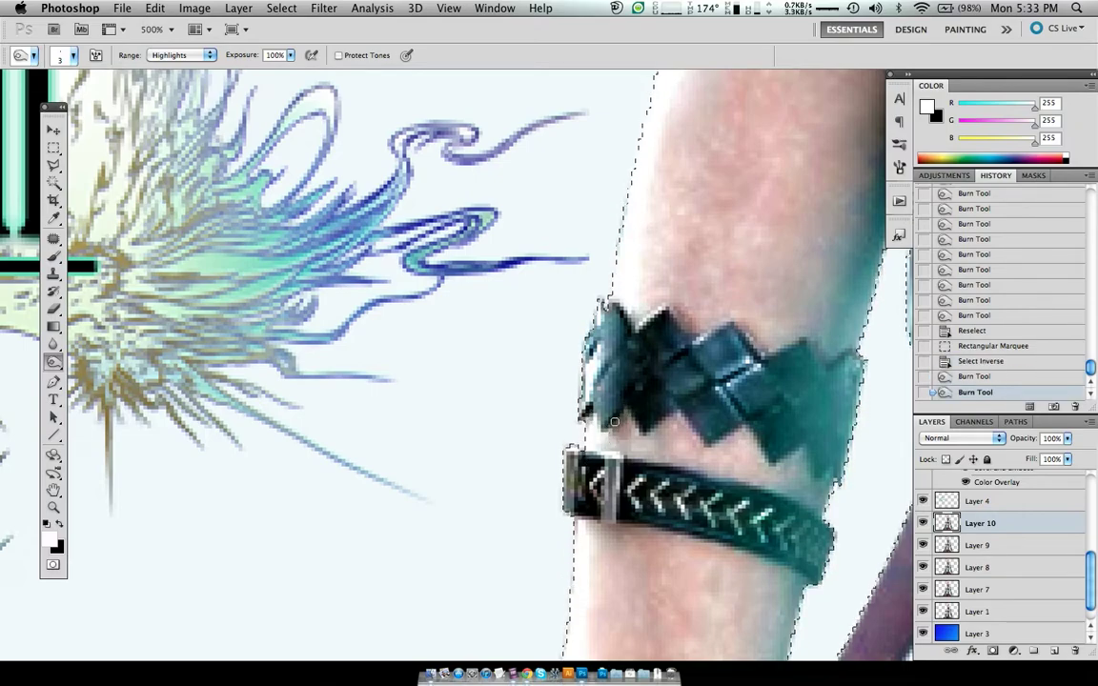
{"action": "left_click_drag", "start_coordinate": [608, 425], "coordinate": [661, 434]}
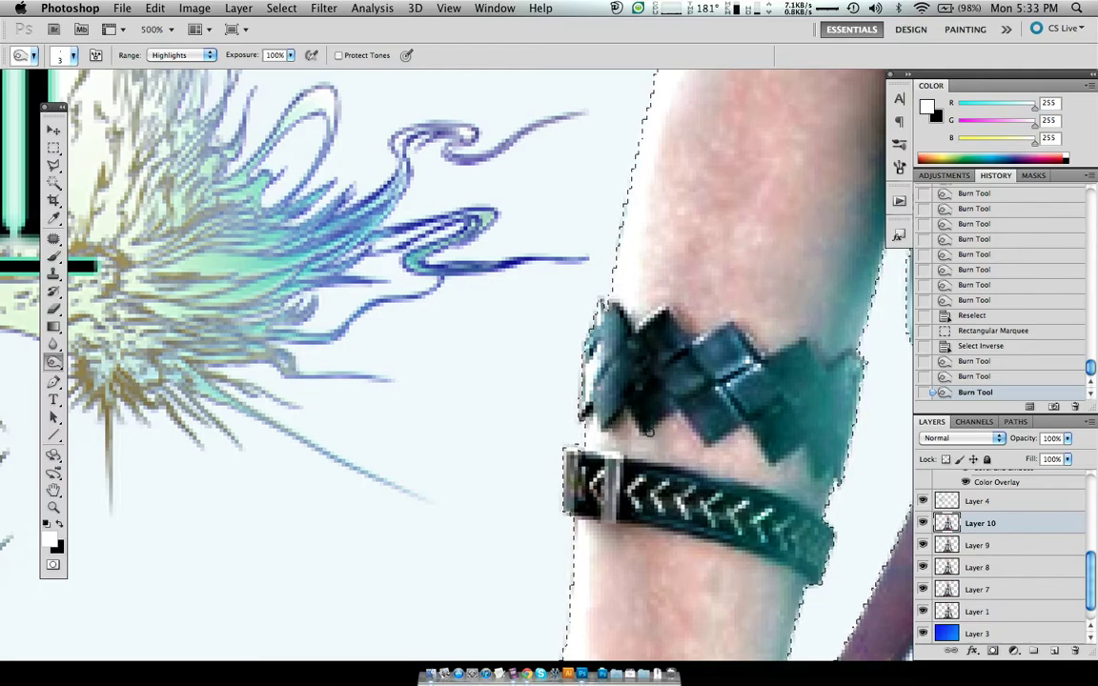
{"action": "left_click_drag", "start_coordinate": [650, 431], "coordinate": [717, 434]}
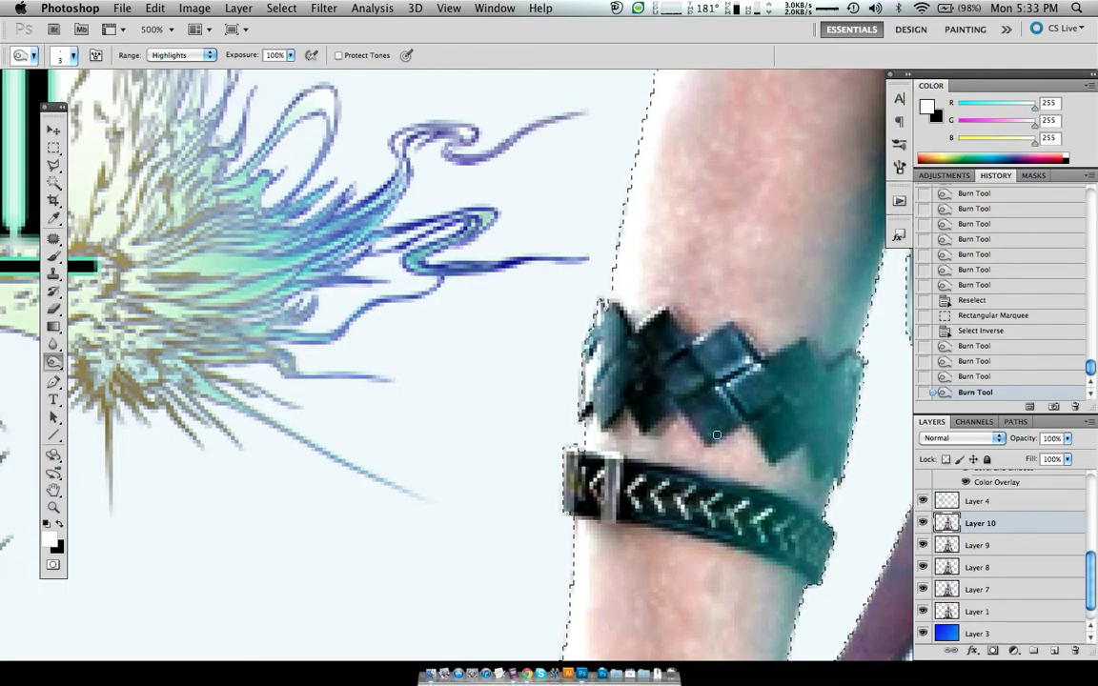
{"action": "key", "text": "ctrl+z"}
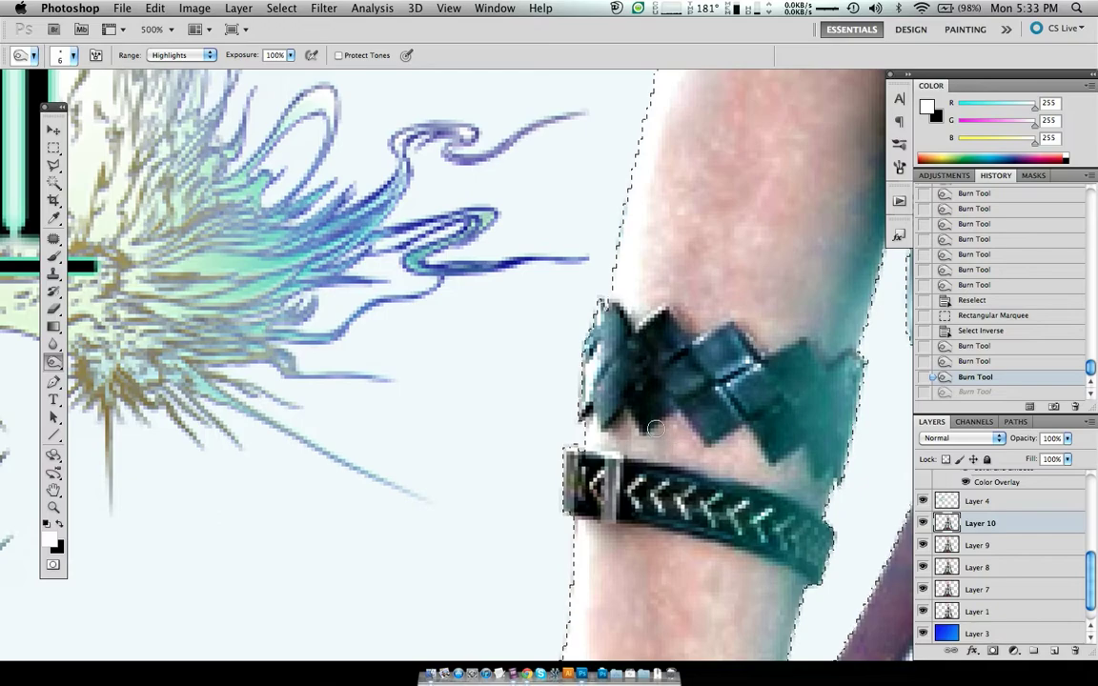
{"action": "left_click_drag", "start_coordinate": [589, 389], "coordinate": [722, 434]}
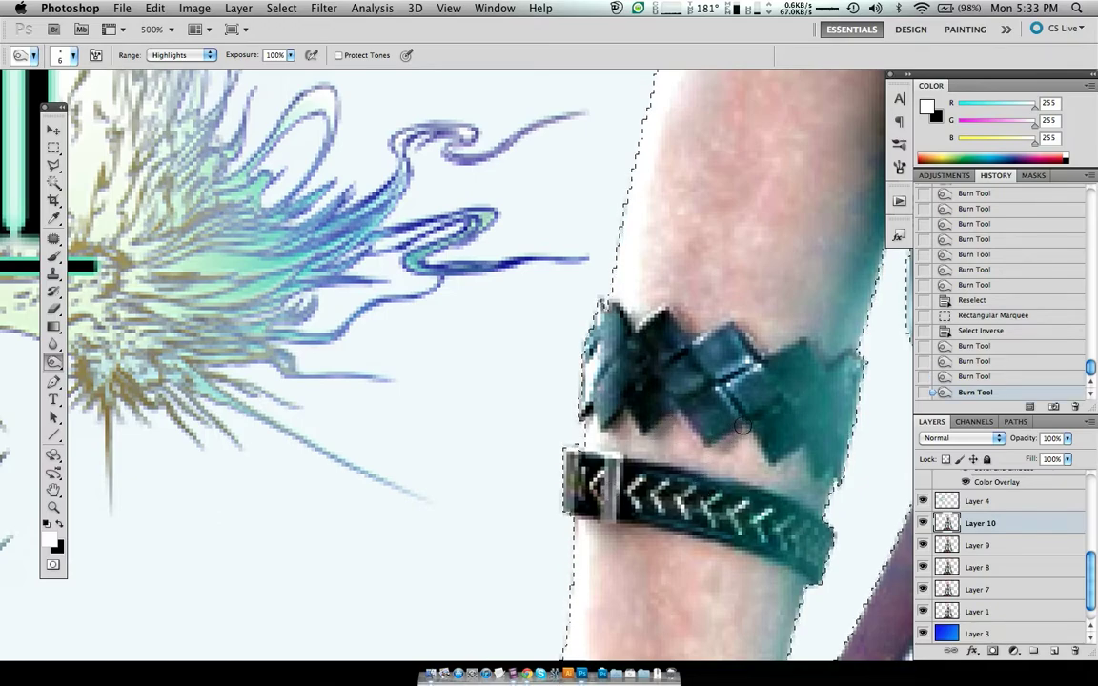
{"action": "key", "text": "ctrl+z"}
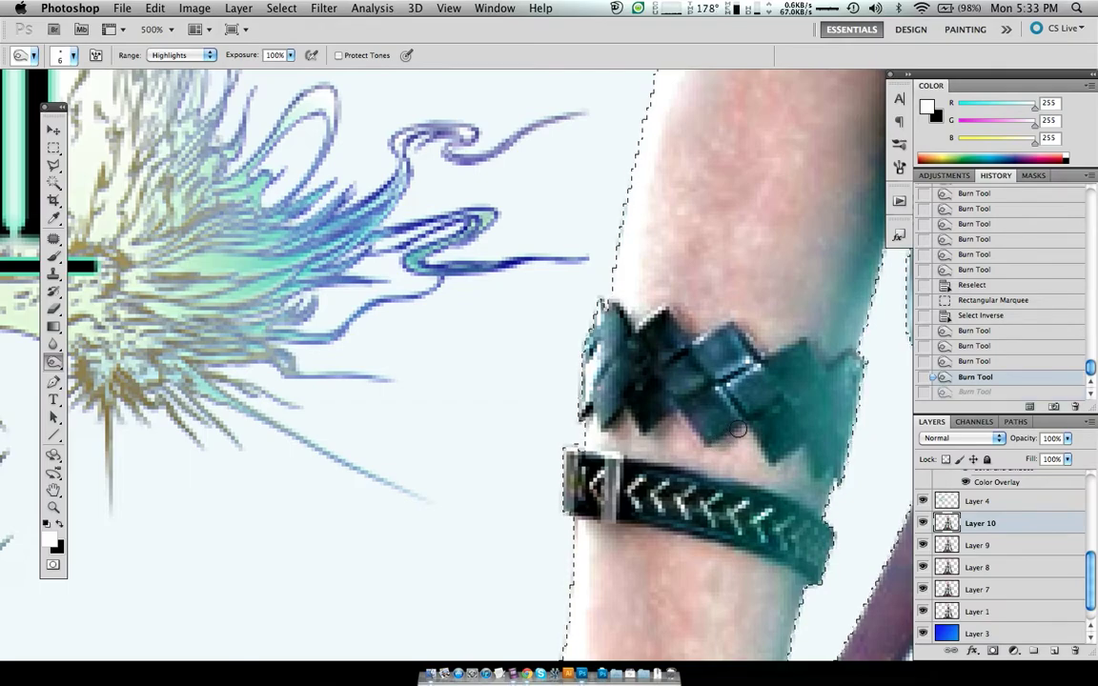
{"action": "key", "text": "ctrl+z"}
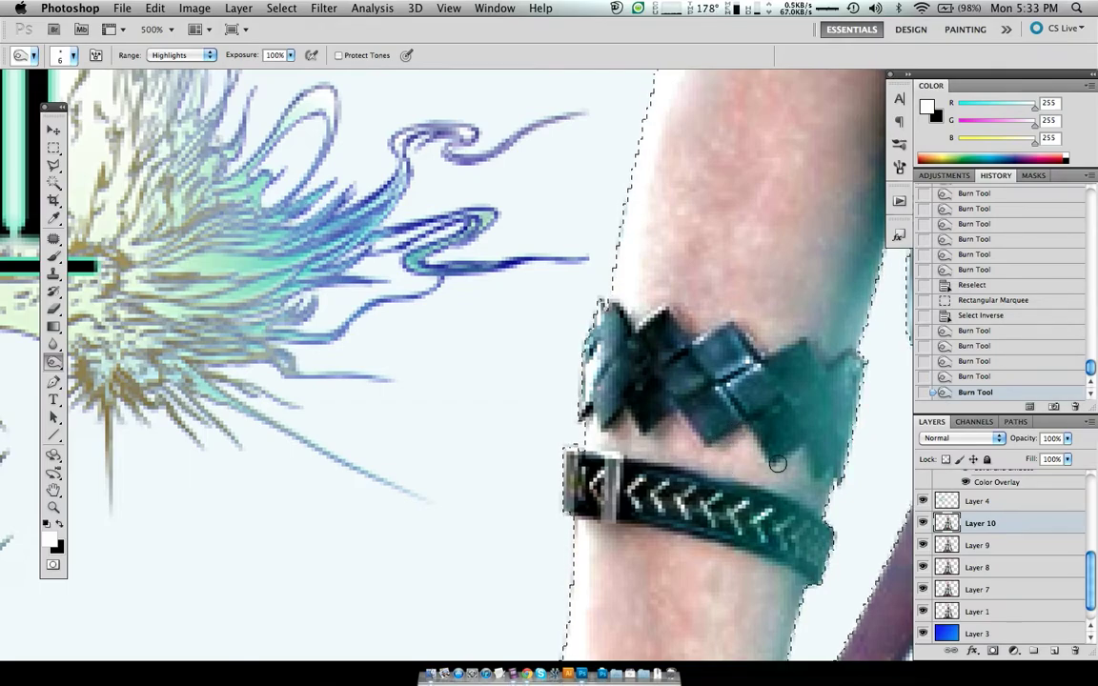
{"action": "left_click_drag", "start_coordinate": [715, 411], "coordinate": [656, 417]}
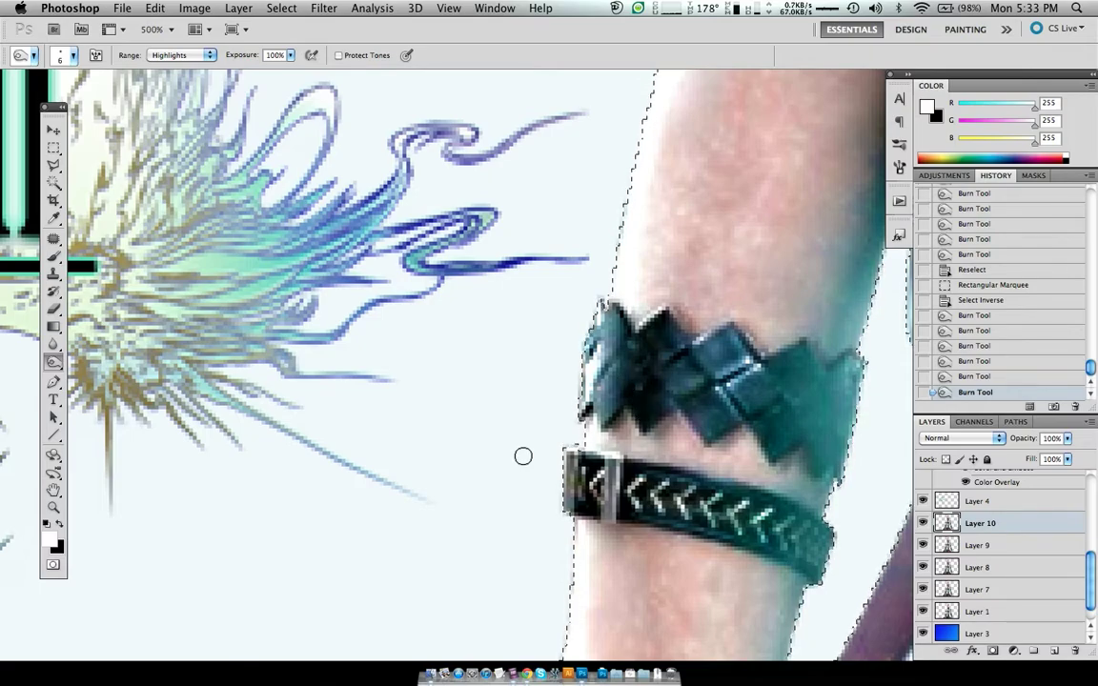
Step: Pan across the artwork and deselect the arm
{"action": "scroll", "coordinate": [563, 440], "scroll_direction": "right", "scroll_amount": 2}
{"action": "scroll", "coordinate": [563, 440], "scroll_direction": "right", "scroll_amount": 3}
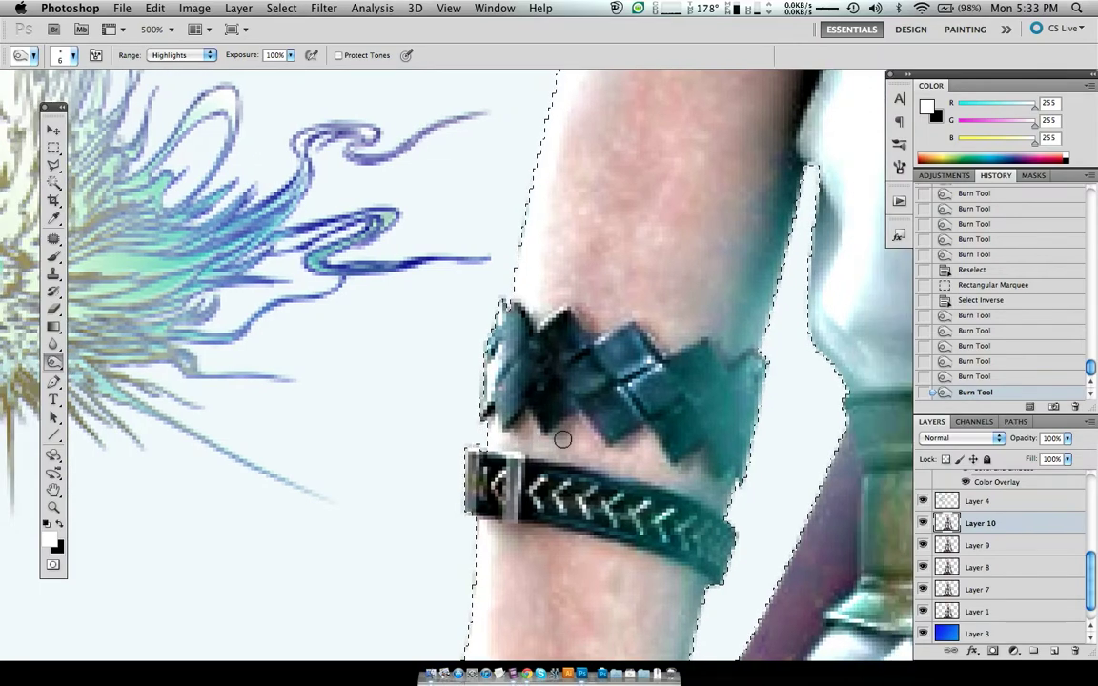
{"action": "scroll", "coordinate": [563, 439], "scroll_direction": "right", "scroll_amount": 1}
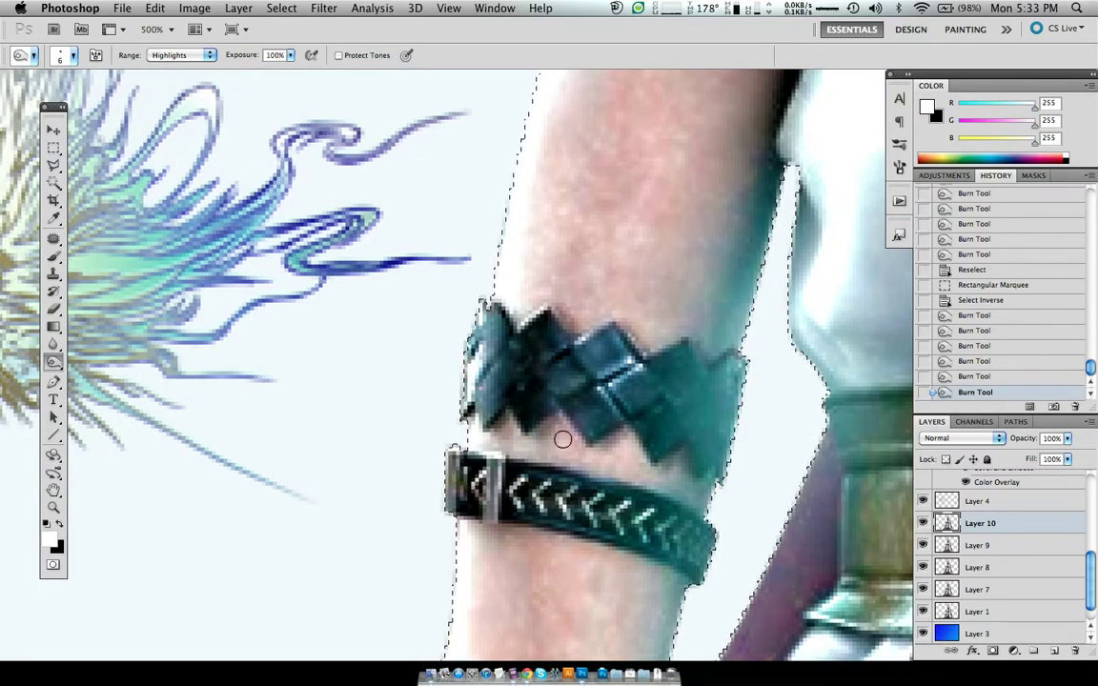
{"action": "scroll", "coordinate": [563, 440], "scroll_direction": "down", "scroll_amount": 3}
{"action": "scroll", "coordinate": [563, 440], "scroll_direction": "right", "scroll_amount": 3}
{"action": "key", "text": "super+d"}
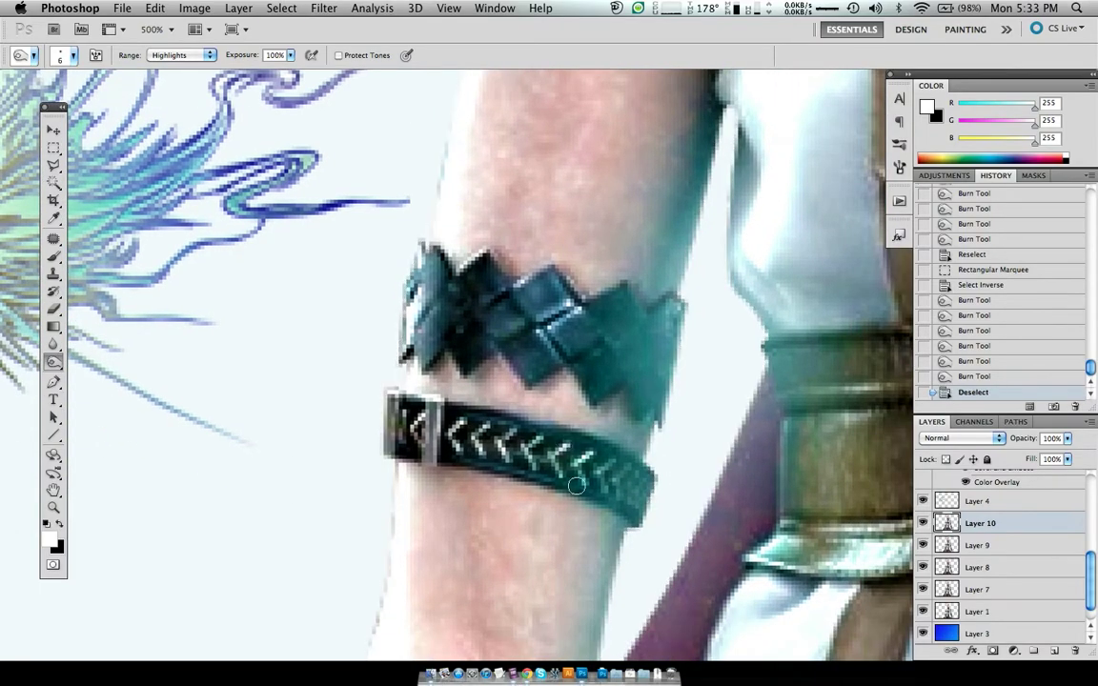
{"action": "scroll", "coordinate": [359, 511], "scroll_direction": "down", "scroll_amount": 1}
{"action": "scroll", "coordinate": [359, 511], "scroll_direction": "left", "scroll_amount": 1}
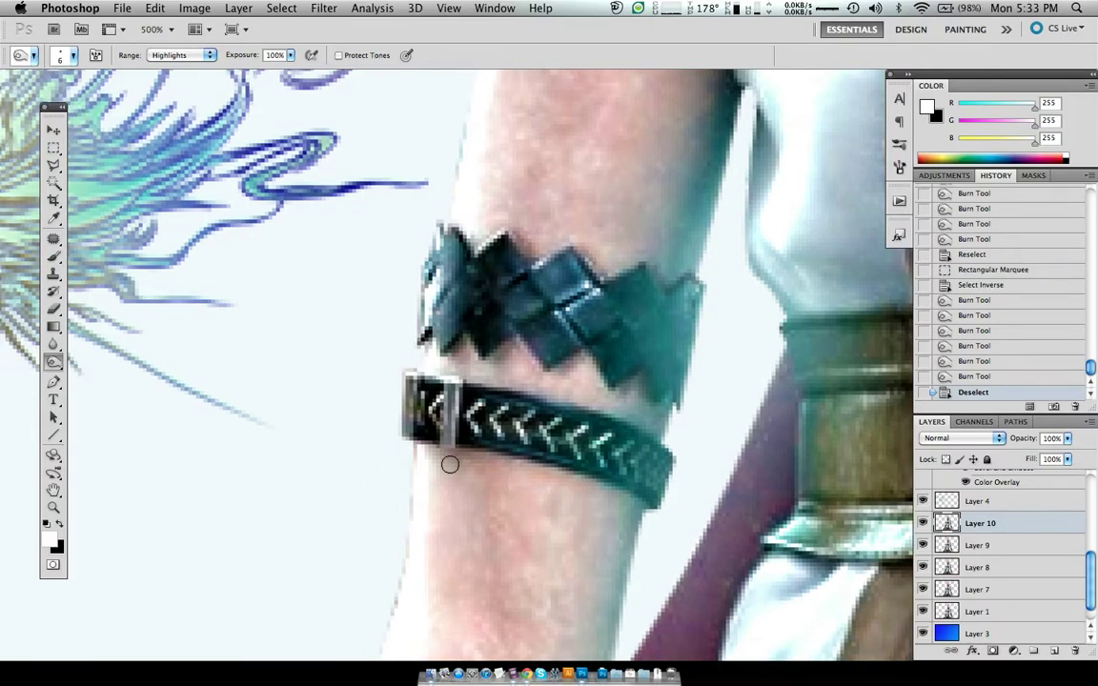
Step: Set the Burn brush to 47% exposure and size 25, then burn skin below the lower strap
{"action": "key", "text": "bracketright"}
{"action": "key", "text": "bracketright"}
{"action": "key", "text": "bracketright"}
{"action": "left_click_drag", "start_coordinate": [247, 54], "coordinate": [202, 57]}
{"action": "key", "text": "bracketright"}
{"action": "key", "text": "bracketright"}
{"action": "key", "text": "bracketright"}
{"action": "left_click", "coordinate": [420, 460]}
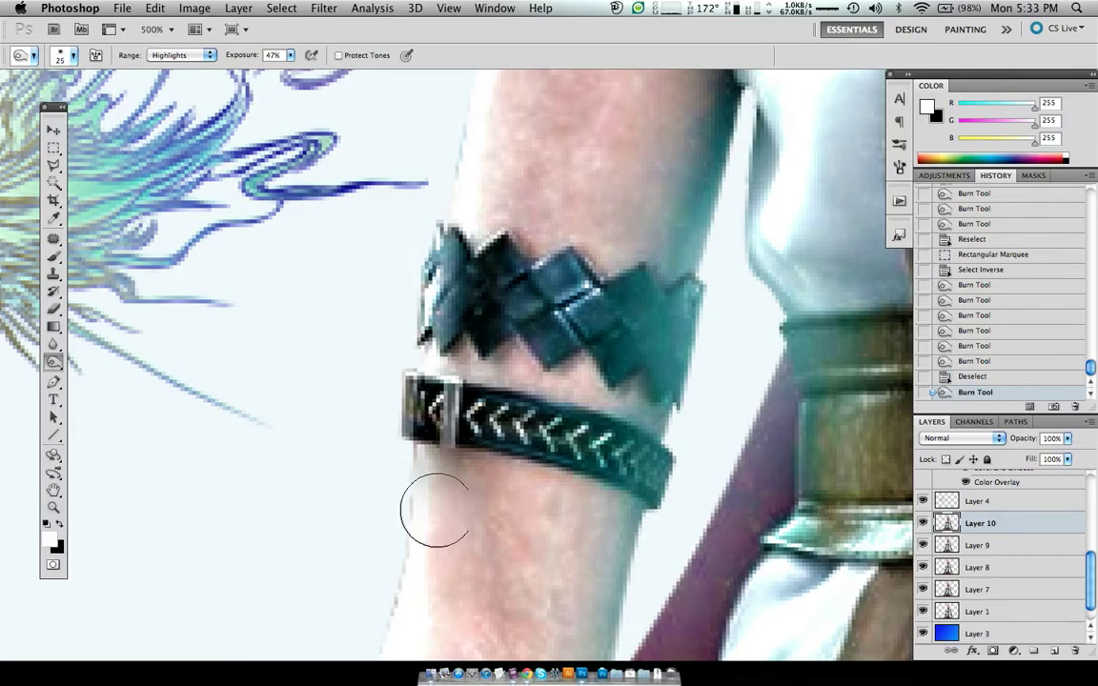
{"action": "key", "text": "super+z"}
{"action": "left_click_drag", "start_coordinate": [447, 483], "coordinate": [429, 461]}
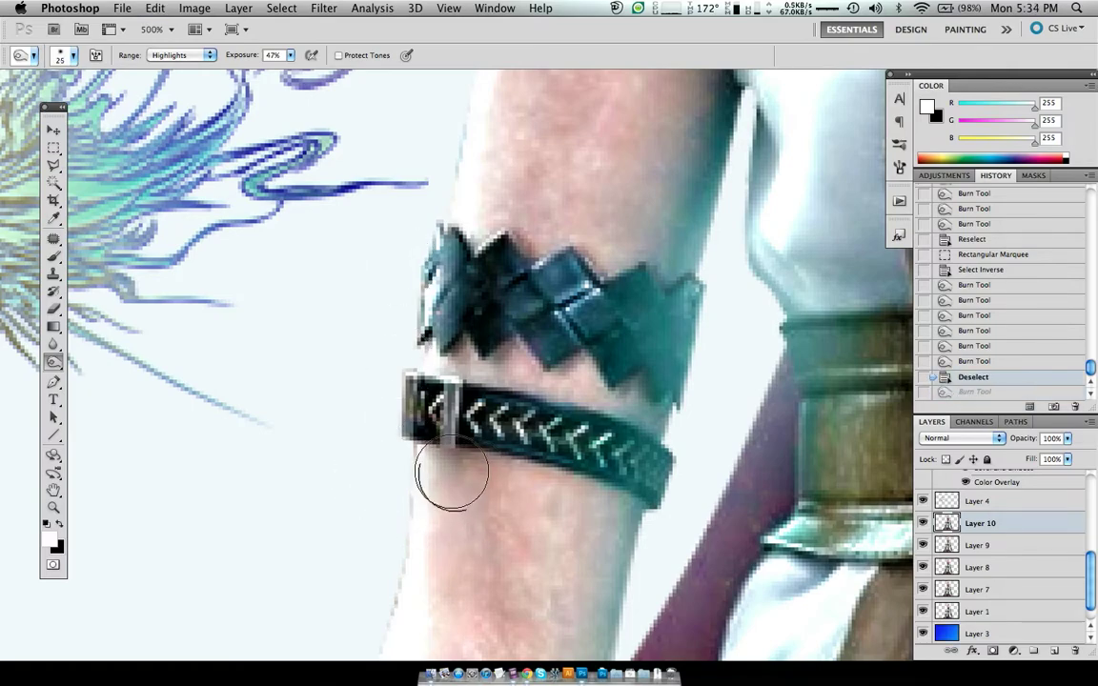
{"action": "key", "text": "super+0"}
{"action": "key", "text": "super+1"}
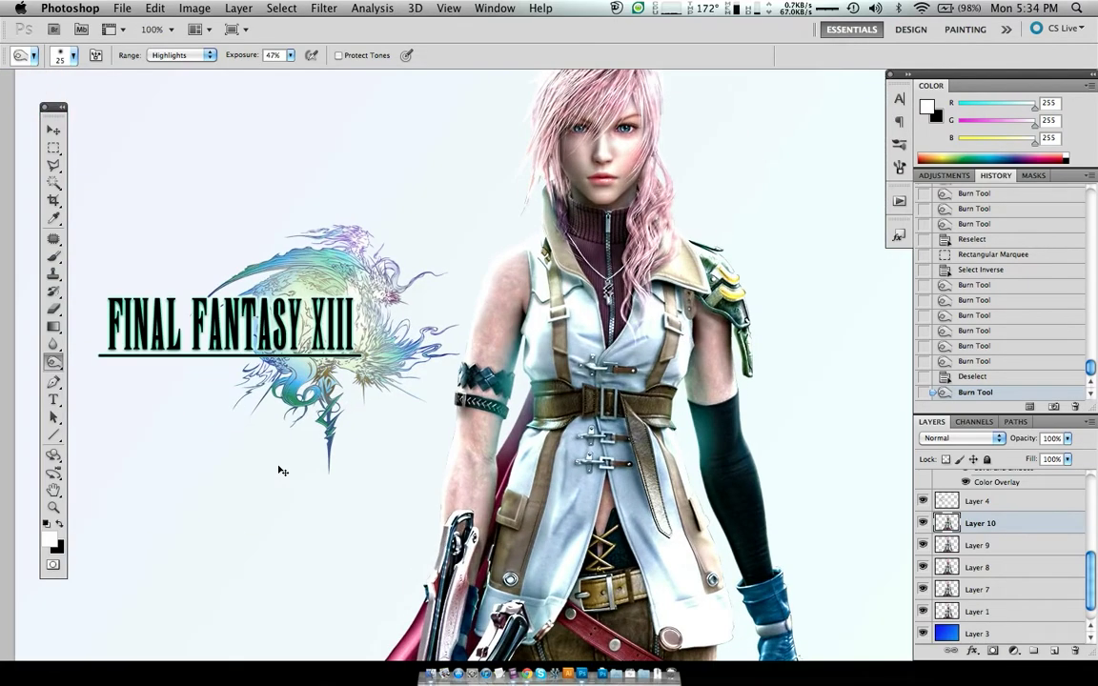
Step: Undo the last burn, and open then cancel Hue/Saturation to compare the image
{"action": "key", "text": "super+z"}
{"action": "key", "text": "super+u"}
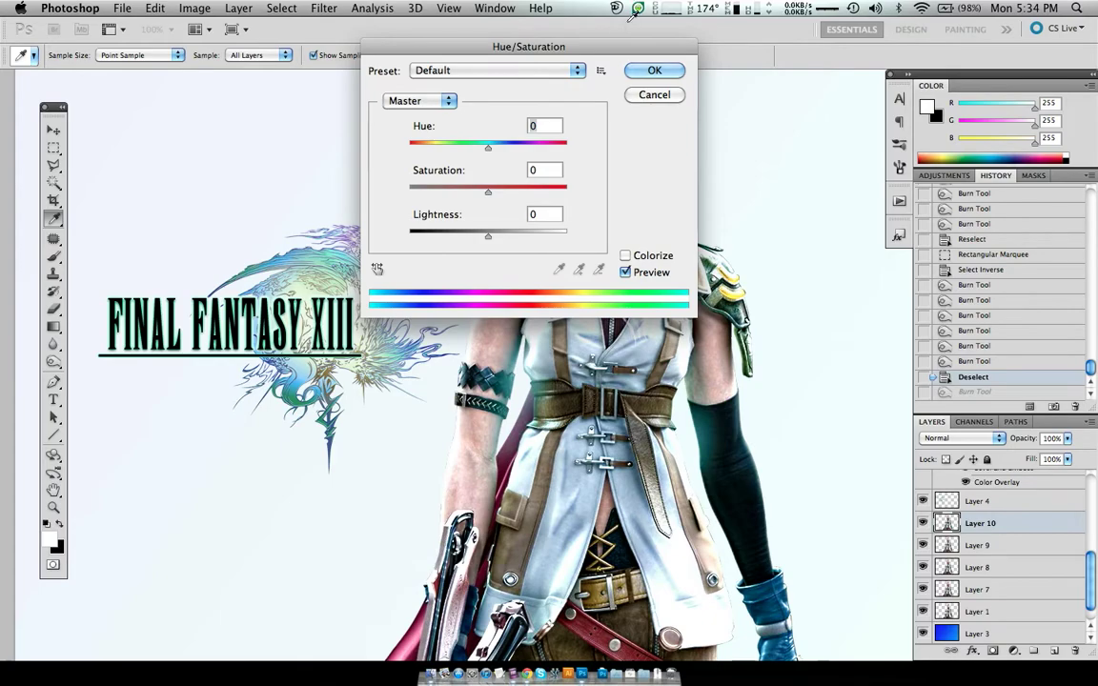
{"action": "left_click", "coordinate": [642, 94]}
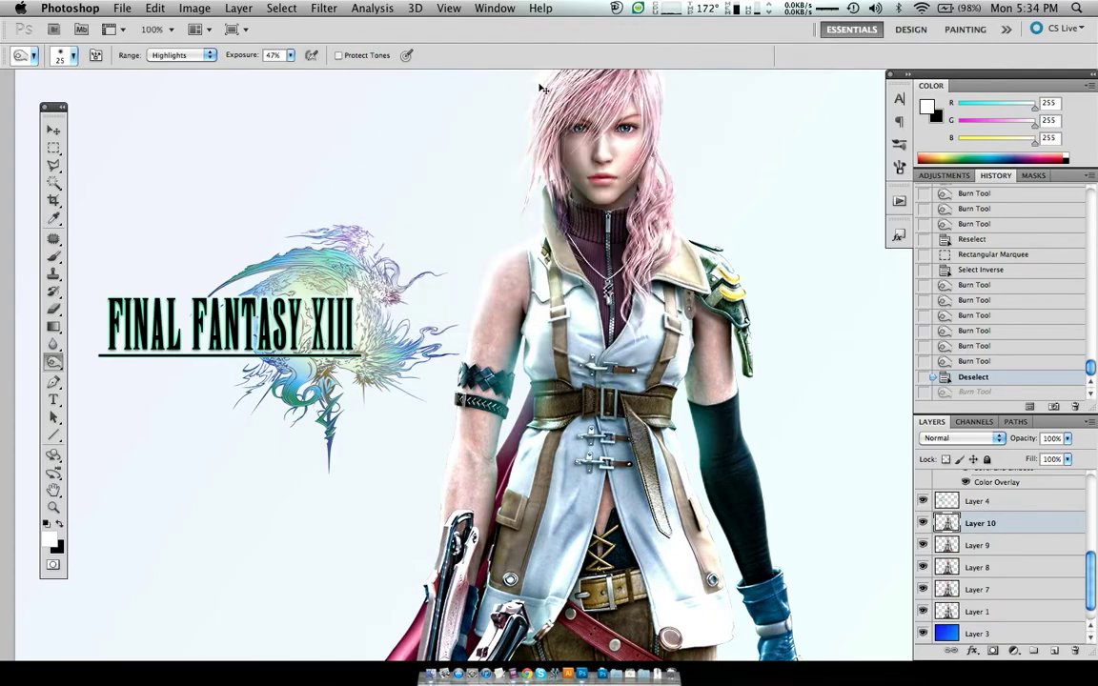
{"action": "key", "text": "ctrl+z"}
{"action": "key", "text": "ctrl+z"}
{"action": "key", "text": "ctrl+z"}
{"action": "key", "text": "ctrl+z"}
{"action": "scroll", "coordinate": [475, 402], "scroll_direction": "up", "scroll_amount": 4}
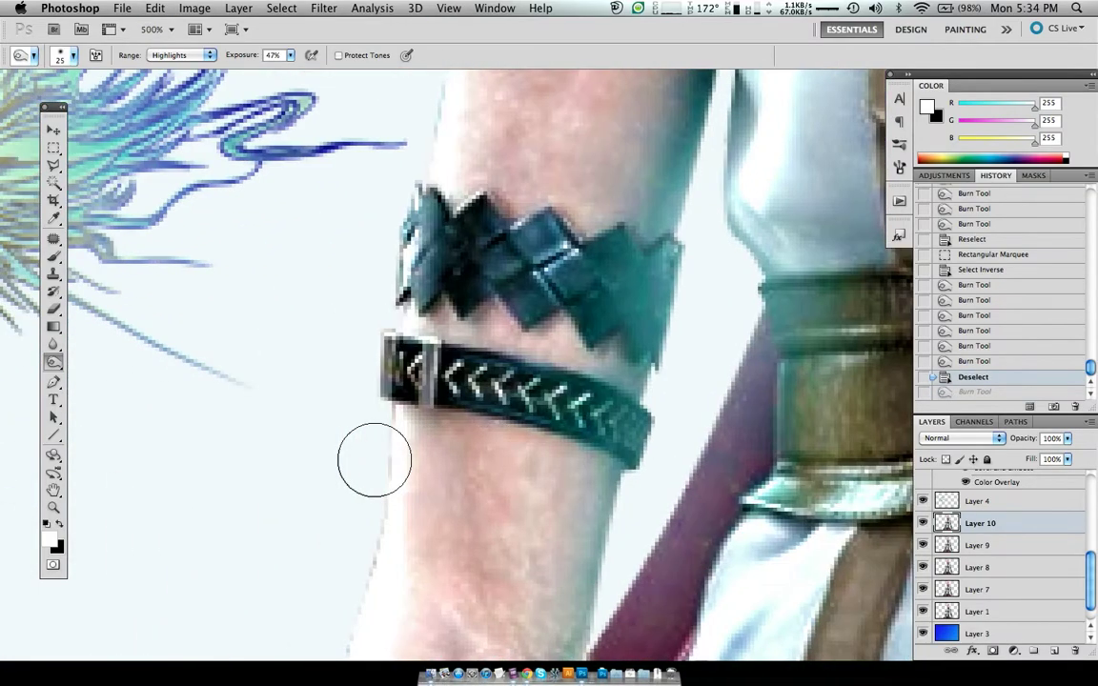
Step: Burn two strokes along the braided band's bottom edge with a size-10 brush
{"action": "key", "text": "bracketleft"}
{"action": "key", "text": "bracketleft"}
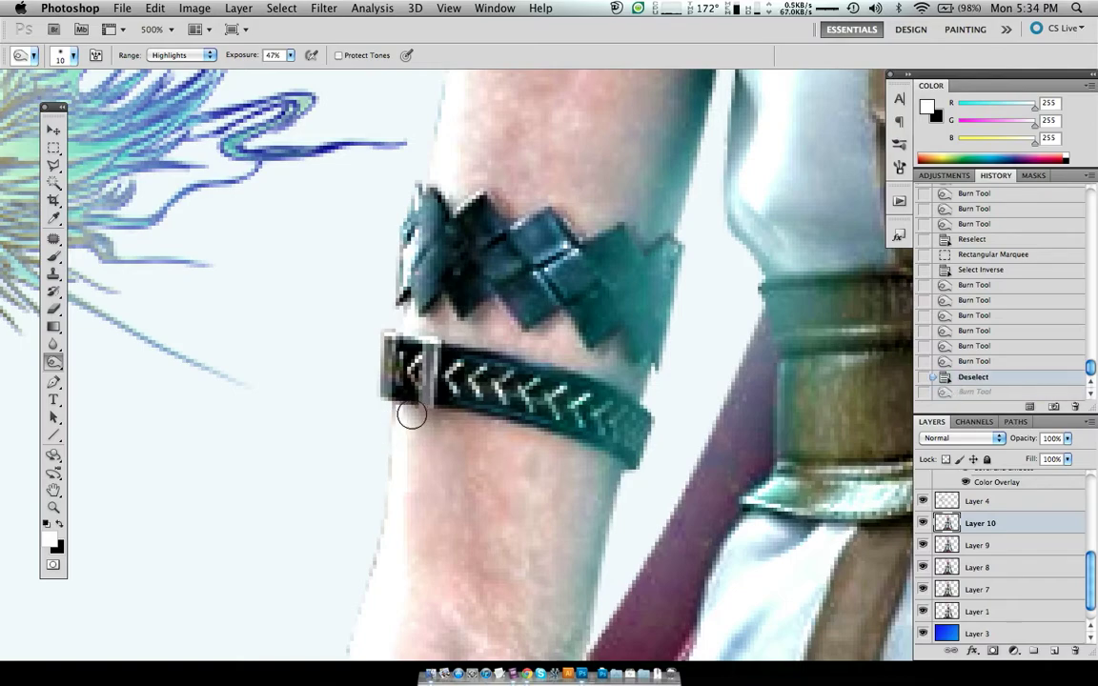
{"action": "left_click_drag", "start_coordinate": [460, 419], "coordinate": [371, 431]}
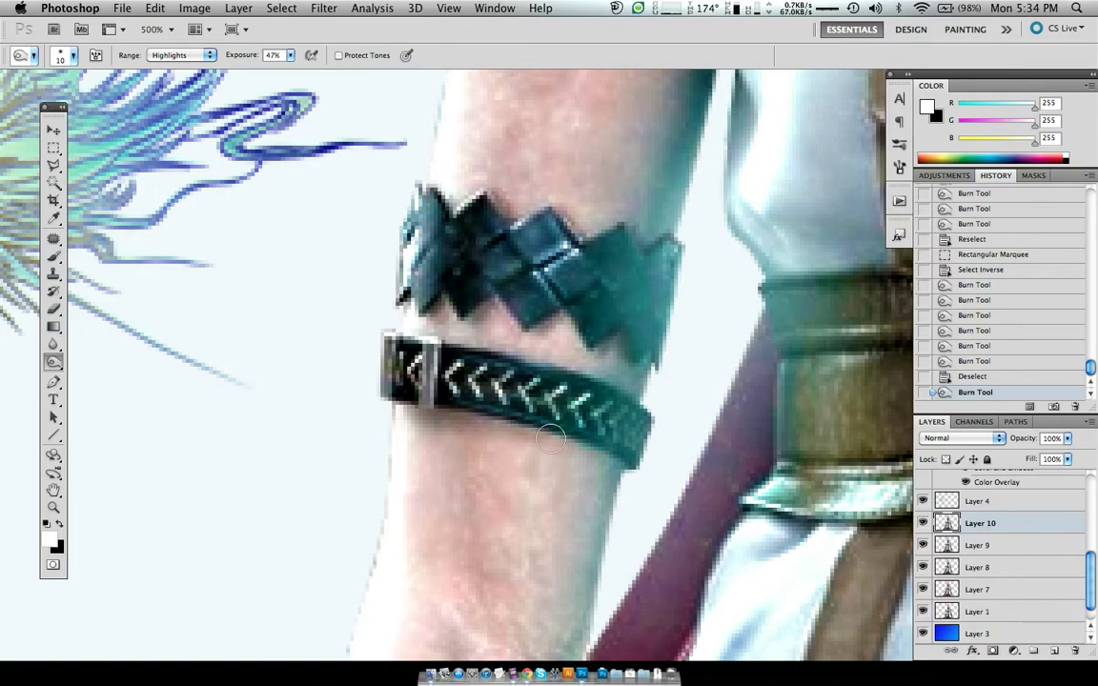
{"action": "left_click_drag", "start_coordinate": [545, 437], "coordinate": [436, 440]}
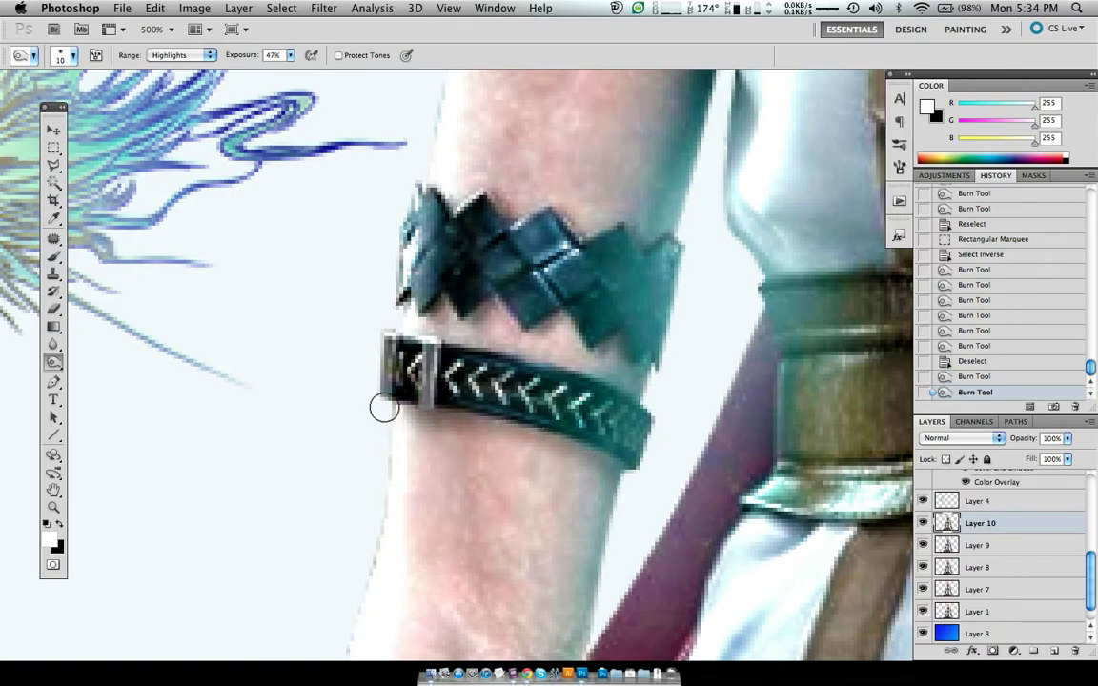
{"action": "scroll", "coordinate": [424, 323], "scroll_direction": "down", "scroll_amount": 5}
{"action": "scroll", "coordinate": [425, 323], "scroll_direction": "down", "scroll_amount": 5}
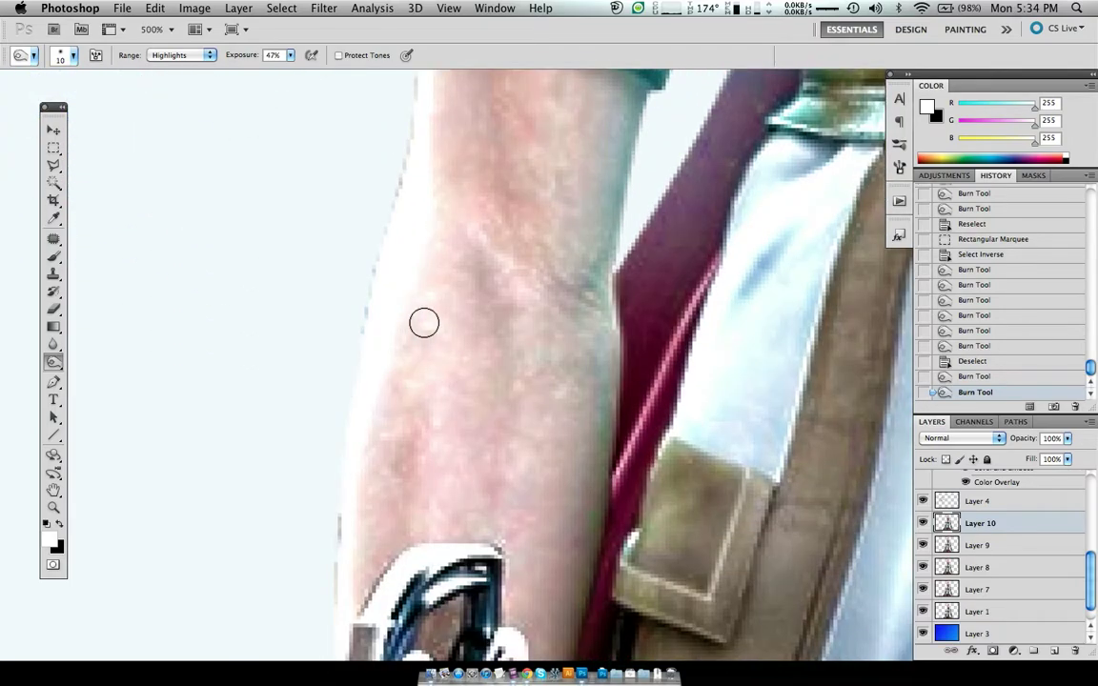
Step: Reselect the character and burn shadows in the arm's crook and forearm at sizes 40 and 20
{"action": "key", "text": "bracketright"}
{"action": "key", "text": "bracketright"}
{"action": "key", "text": "bracketright"}
{"action": "key", "text": "bracketright"}
{"action": "key", "text": "bracketright"}
{"action": "key", "text": "bracketright"}
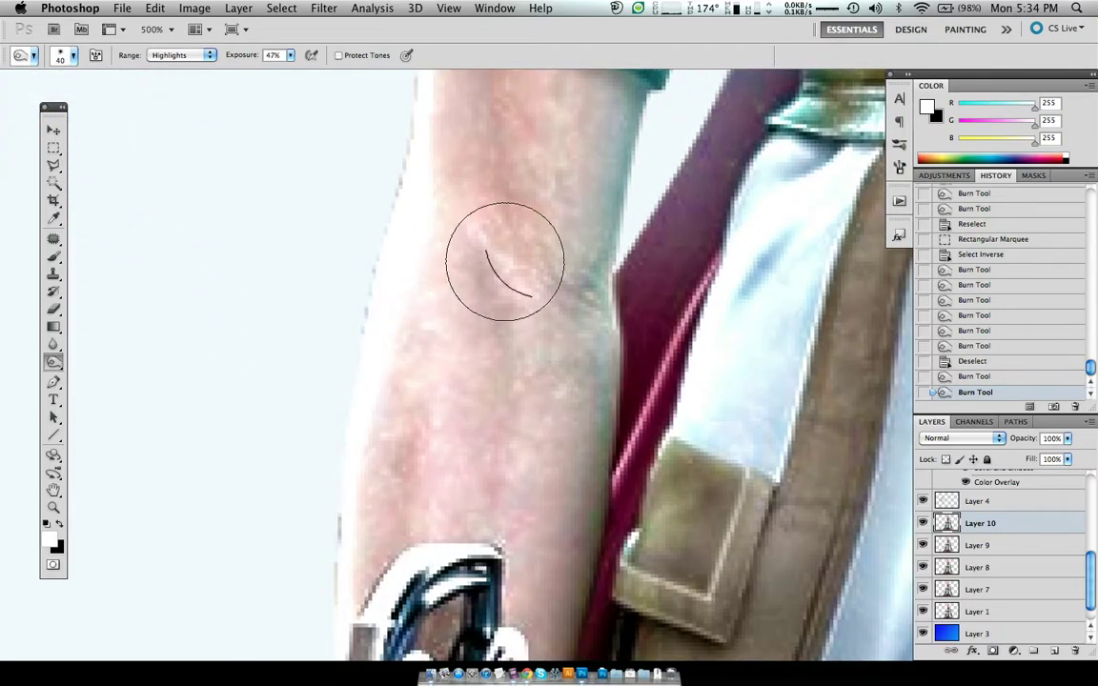
{"action": "key", "text": "ctrl+shift+d"}
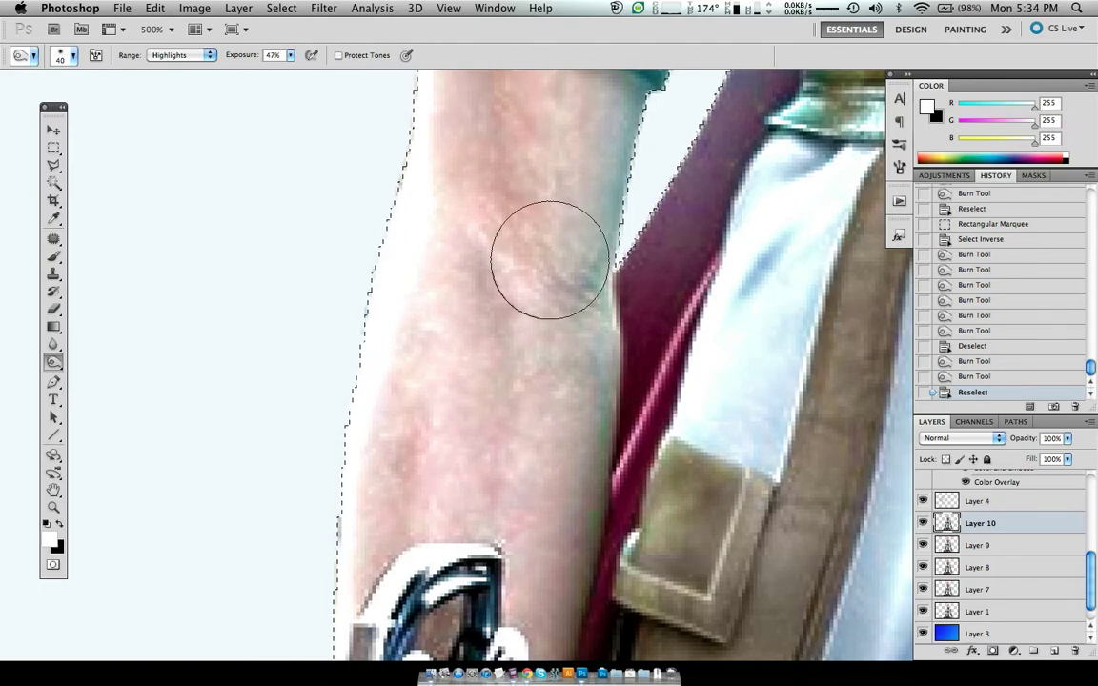
{"action": "mouse_move", "coordinate": [540, 277]}
{"action": "left_mouse_down"}
{"action": "mouse_move", "coordinate": [572, 286]}
{"action": "mouse_move", "coordinate": [510, 233]}
{"action": "left_mouse_up"}
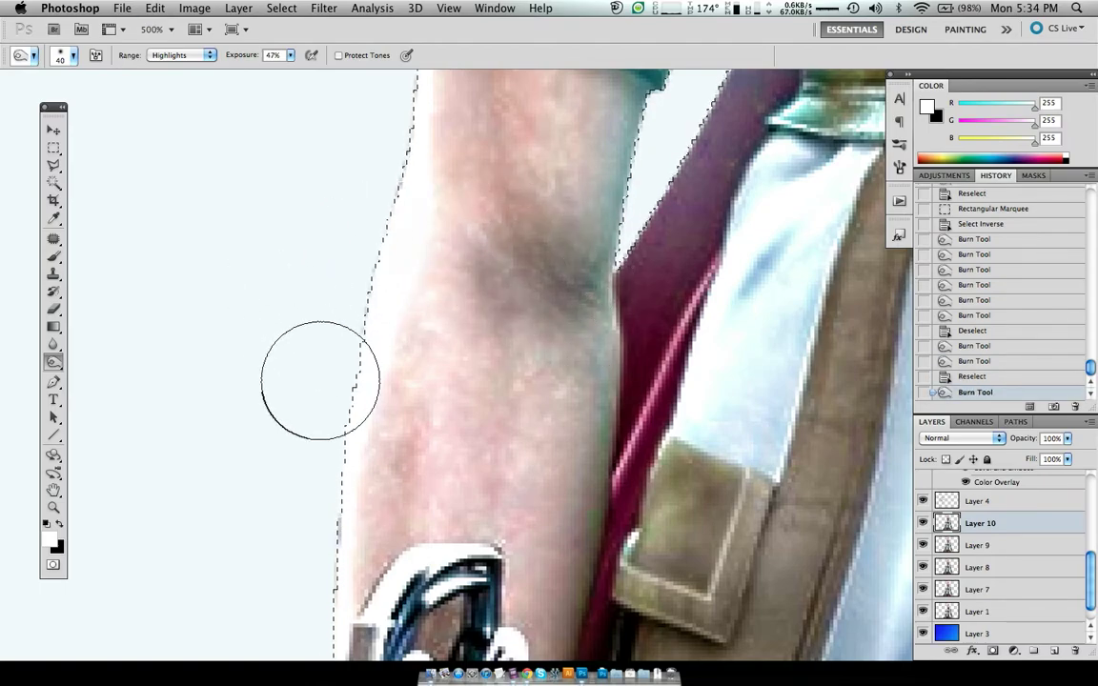
{"action": "key", "text": "bracketleft"}
{"action": "key", "text": "bracketleft"}
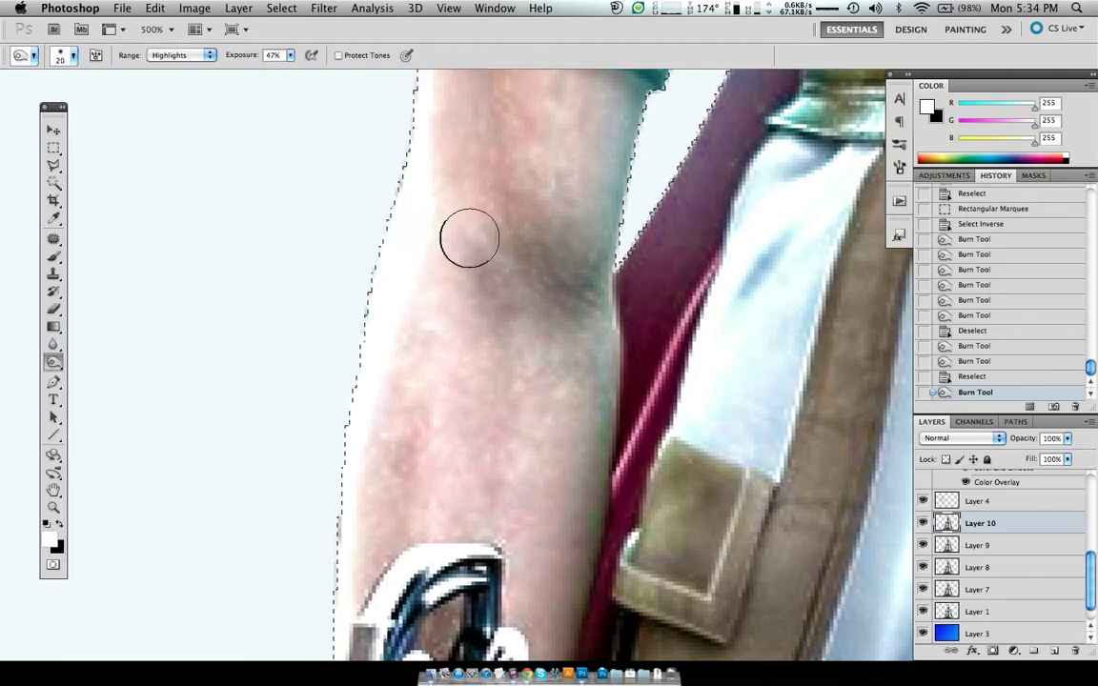
{"action": "left_click_drag", "start_coordinate": [468, 235], "coordinate": [529, 420]}
{"action": "key", "text": "ctrl+z"}
{"action": "left_click_drag", "start_coordinate": [460, 255], "coordinate": [484, 479]}
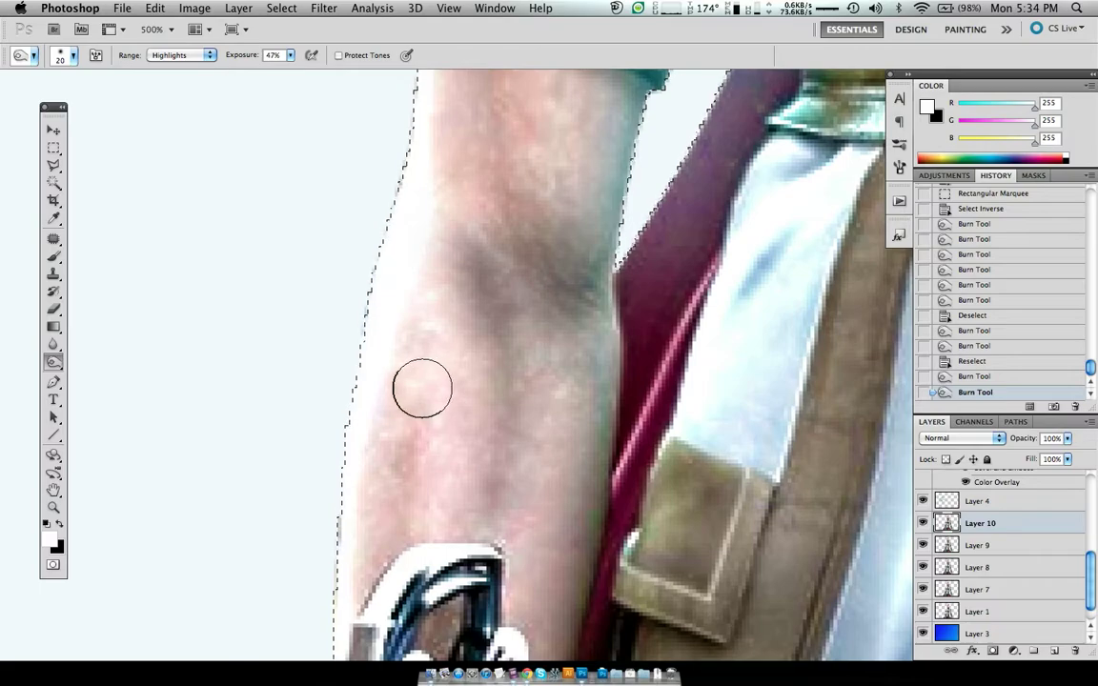
{"action": "left_click_drag", "start_coordinate": [421, 385], "coordinate": [404, 531]}
Step: Drop and restore the selection, then try and undo a larger burn stroke across the arm
{"action": "key", "text": "ctrl+1"}
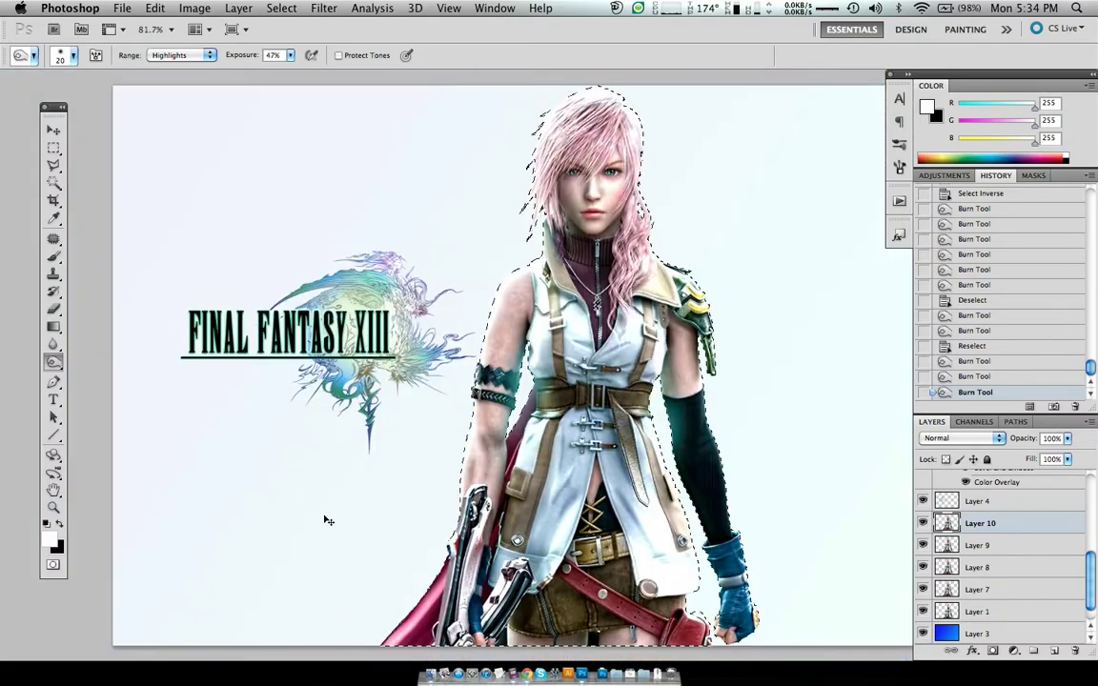
{"action": "key", "text": "ctrl+d"}
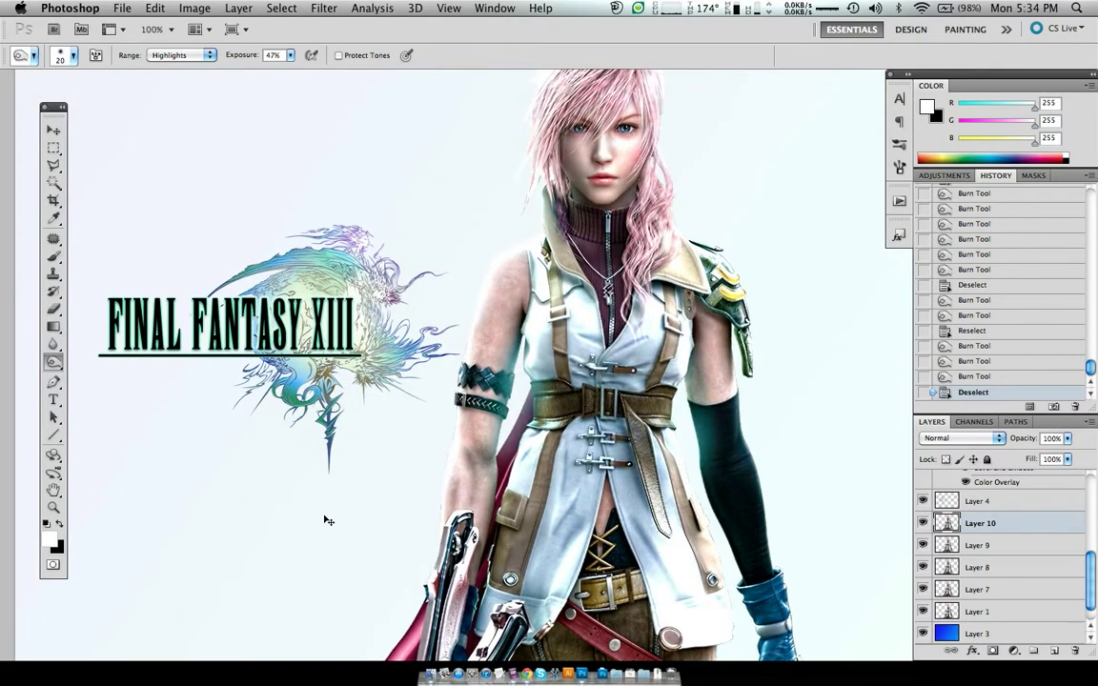
{"action": "key", "text": "ctrl+alt+z"}
{"action": "key", "text": "ctrl+alt+z"}
{"action": "key", "text": "ctrl+alt+z"}
{"action": "key", "text": "ctrl+alt+z"}
{"action": "key", "text": "ctrl+alt+z"}
{"action": "key", "text": "ctrl+shift+z"}
{"action": "key", "text": "ctrl+shift+z"}
{"action": "key", "text": "ctrl+shift+z"}
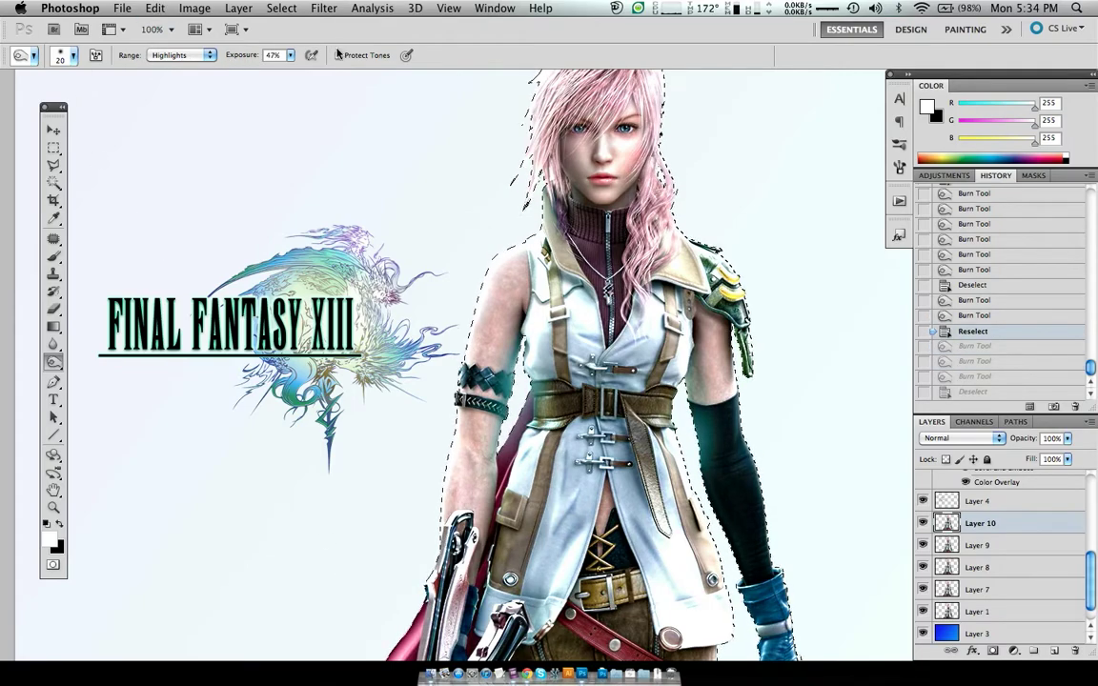
{"action": "key", "text": "bracketright"}
{"action": "key", "text": "bracketright"}
{"action": "key", "text": "bracketright"}
{"action": "left_click_drag", "start_coordinate": [478, 456], "coordinate": [448, 472]}
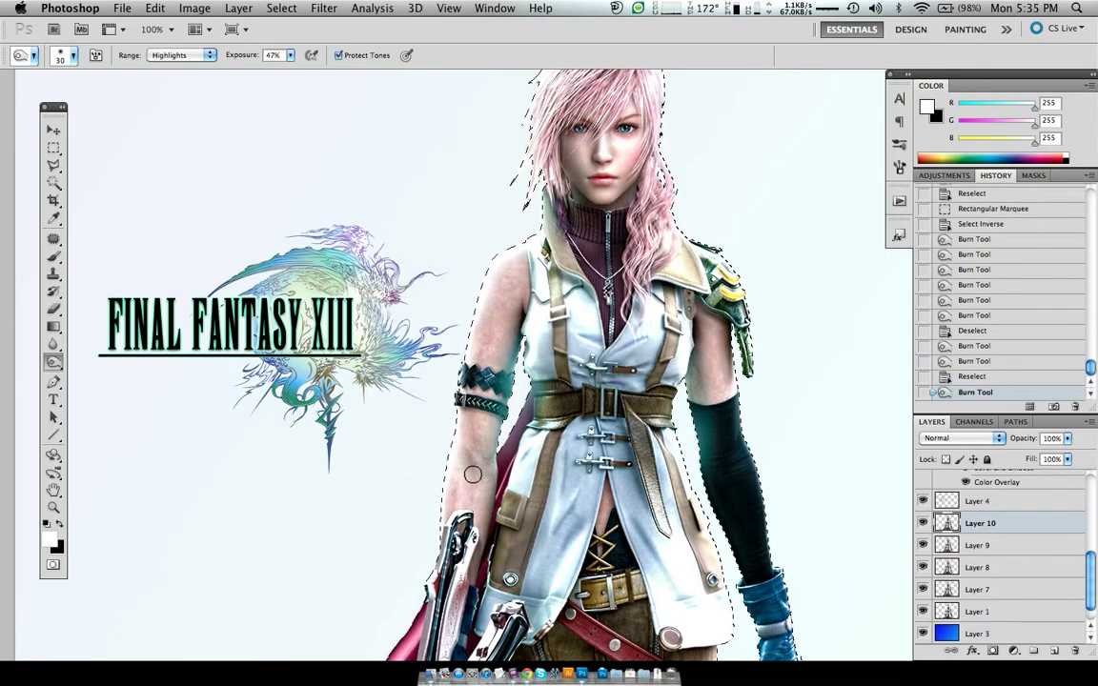
{"action": "key", "text": "ctrl+z"}
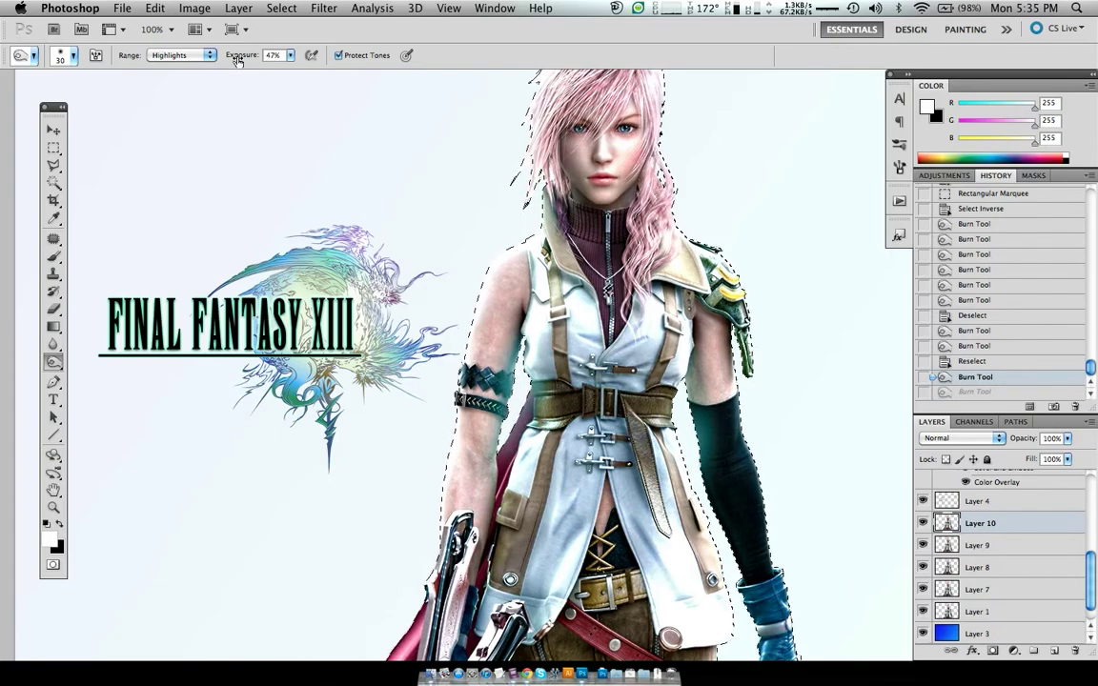
Step: Lower exposure to 23% and burn dark streaks down the forearm with a size-9 brush
{"action": "left_click_drag", "start_coordinate": [238, 59], "coordinate": [198, 57]}
{"action": "left_click_drag", "start_coordinate": [463, 457], "coordinate": [434, 456]}
{"action": "key", "text": "ctrl+z"}
{"action": "scroll", "coordinate": [481, 467], "scroll_direction": "up", "scroll_amount": 3}
{"action": "scroll", "coordinate": [481, 468], "scroll_direction": "up", "scroll_amount": 3}
{"action": "scroll", "coordinate": [480, 465], "scroll_direction": "up", "scroll_amount": 3}
{"action": "key", "text": "bracketleft"}
{"action": "key", "text": "bracketleft"}
{"action": "key", "text": "bracketleft"}
{"action": "scroll", "coordinate": [498, 460], "scroll_direction": "down", "scroll_amount": 5}
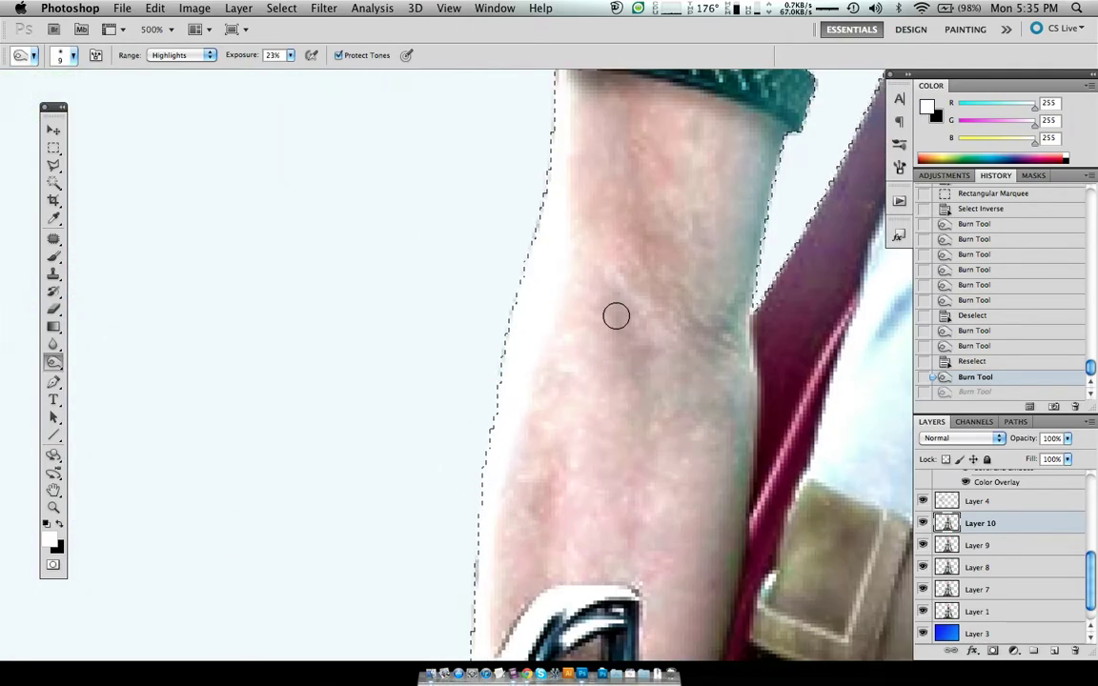
{"action": "mouse_move", "coordinate": [605, 287]}
{"action": "left_mouse_down"}
{"action": "mouse_move", "coordinate": [643, 390]}
{"action": "mouse_move", "coordinate": [630, 529]}
{"action": "mouse_move", "coordinate": [623, 424]}
{"action": "left_mouse_up"}
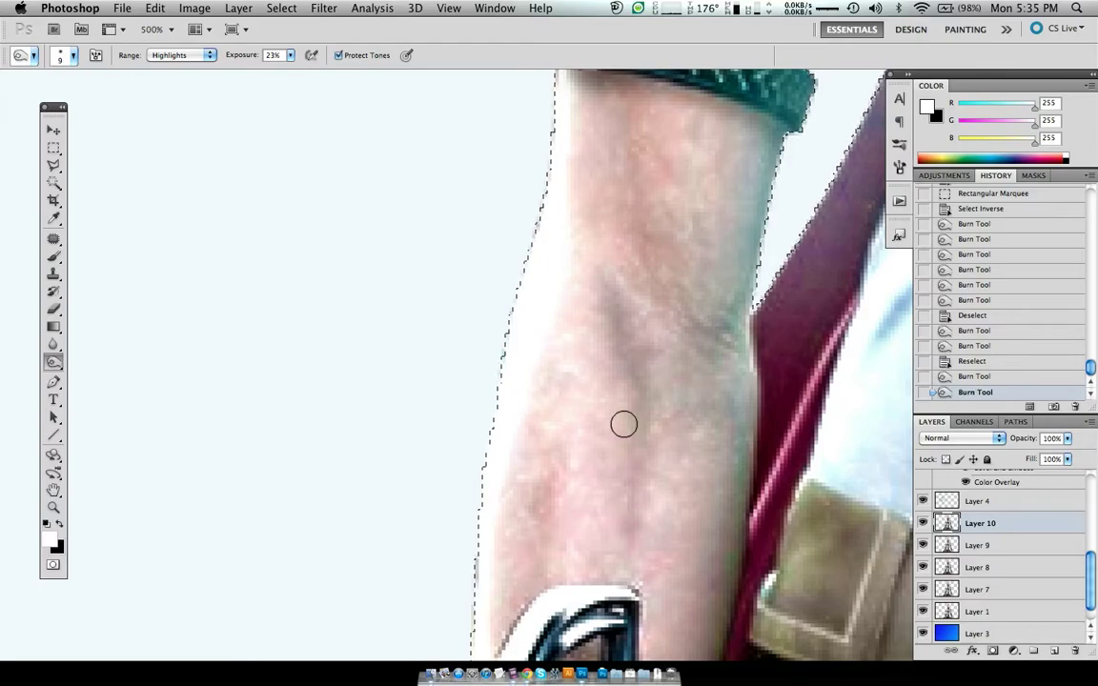
{"action": "left_click_drag", "start_coordinate": [567, 446], "coordinate": [537, 574]}
{"action": "scroll", "coordinate": [536, 505], "scroll_direction": "down", "scroll_amount": 8}
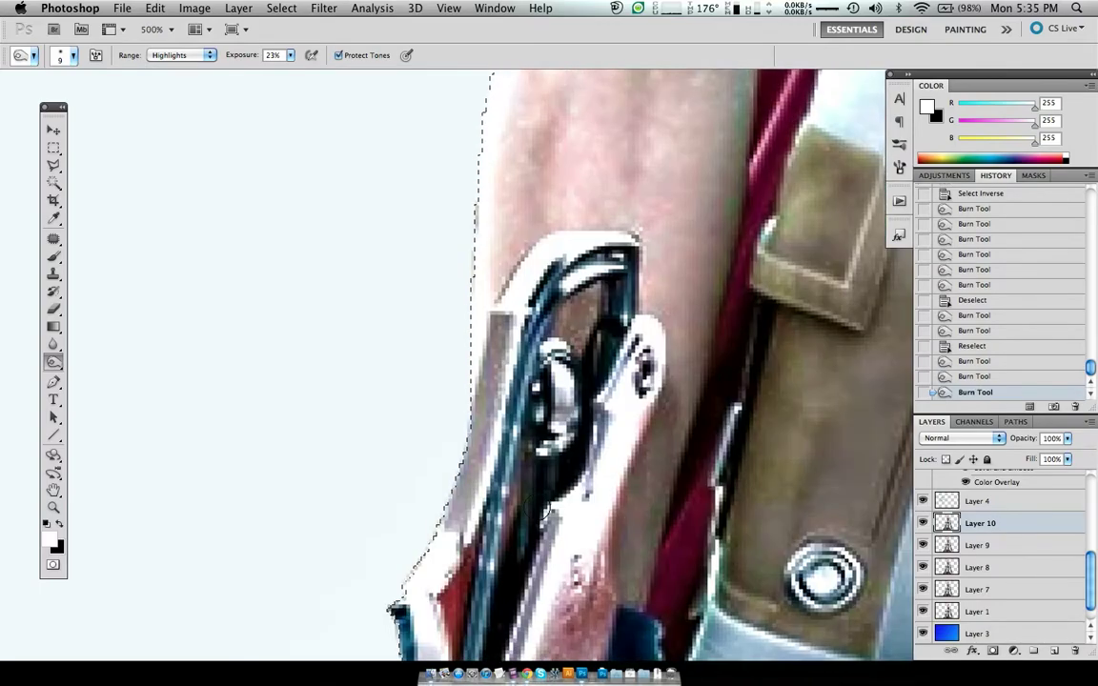
{"action": "scroll", "coordinate": [544, 511], "scroll_direction": "up", "scroll_amount": 2}
Step: Deselect the character and reset the Burn brush to size 5 at 89% exposure
{"action": "key", "text": "super+d"}
{"action": "scroll", "coordinate": [535, 507], "scroll_direction": "up", "scroll_amount": 2}
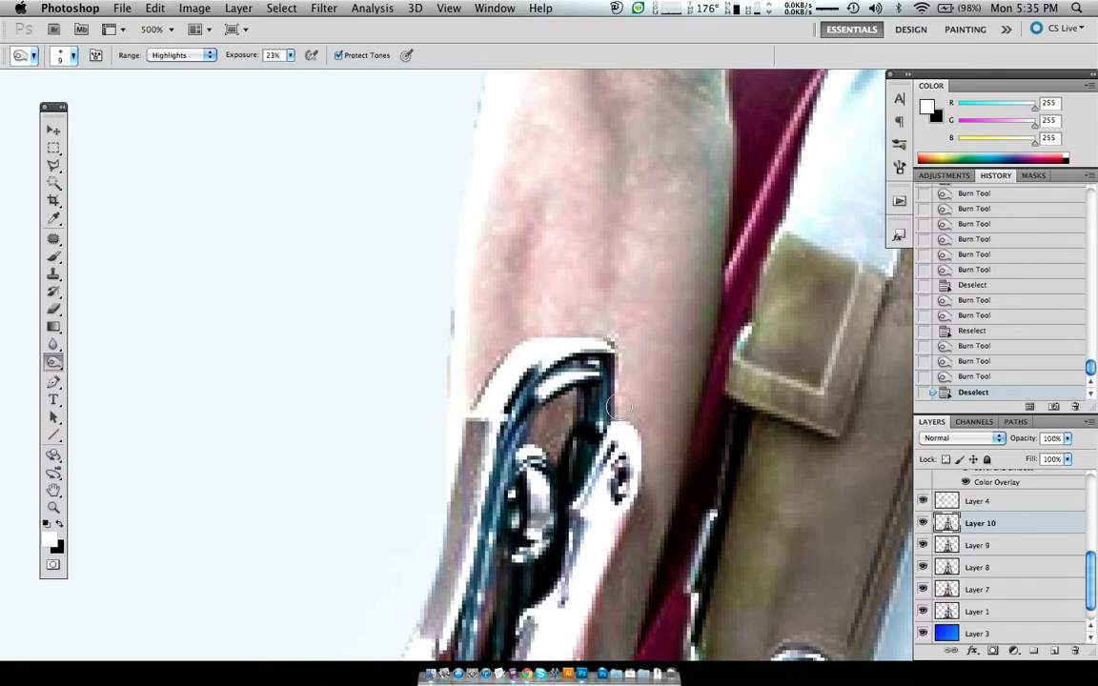
{"action": "key", "text": "bracketright"}
{"action": "key", "text": "bracketright"}
{"action": "key", "text": "bracketleft"}
{"action": "key", "text": "bracketleft"}
{"action": "key", "text": "bracketleft"}
{"action": "left_click_drag", "start_coordinate": [232, 54], "coordinate": [250, 55]}
{"action": "key", "text": "bracketleft"}
{"action": "key", "text": "bracketleft"}
{"action": "key", "text": "bracketleft"}
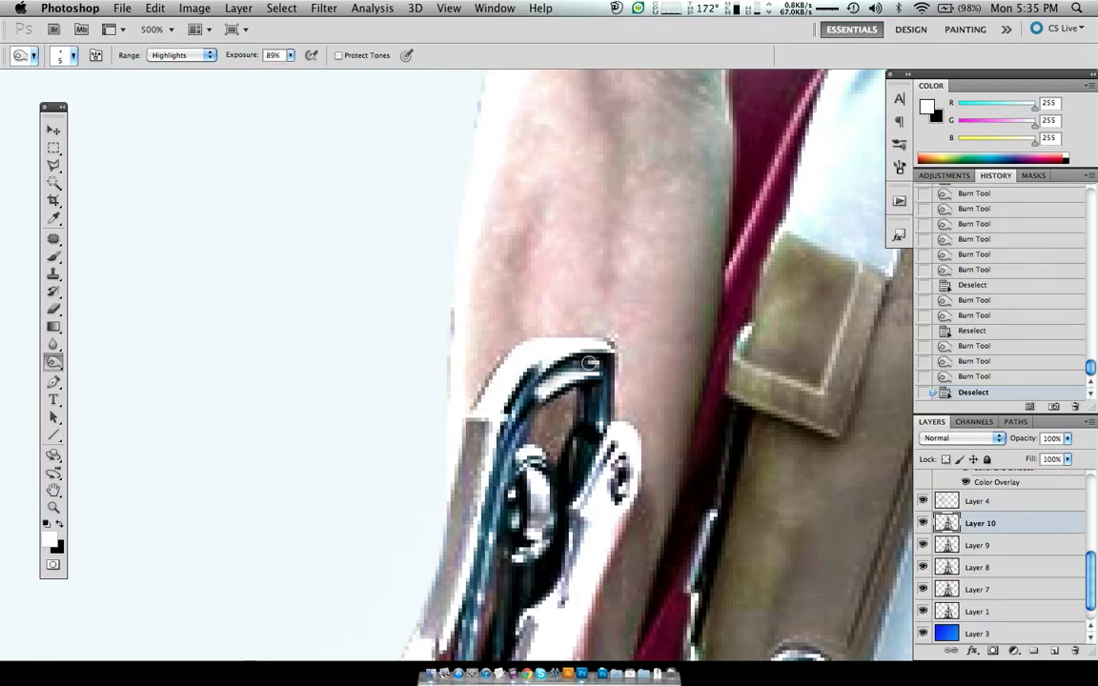
Step: Burn the gun buckle's top edge and dark left arm with size 8-9 brushes
{"action": "left_click_drag", "start_coordinate": [605, 373], "coordinate": [487, 334]}
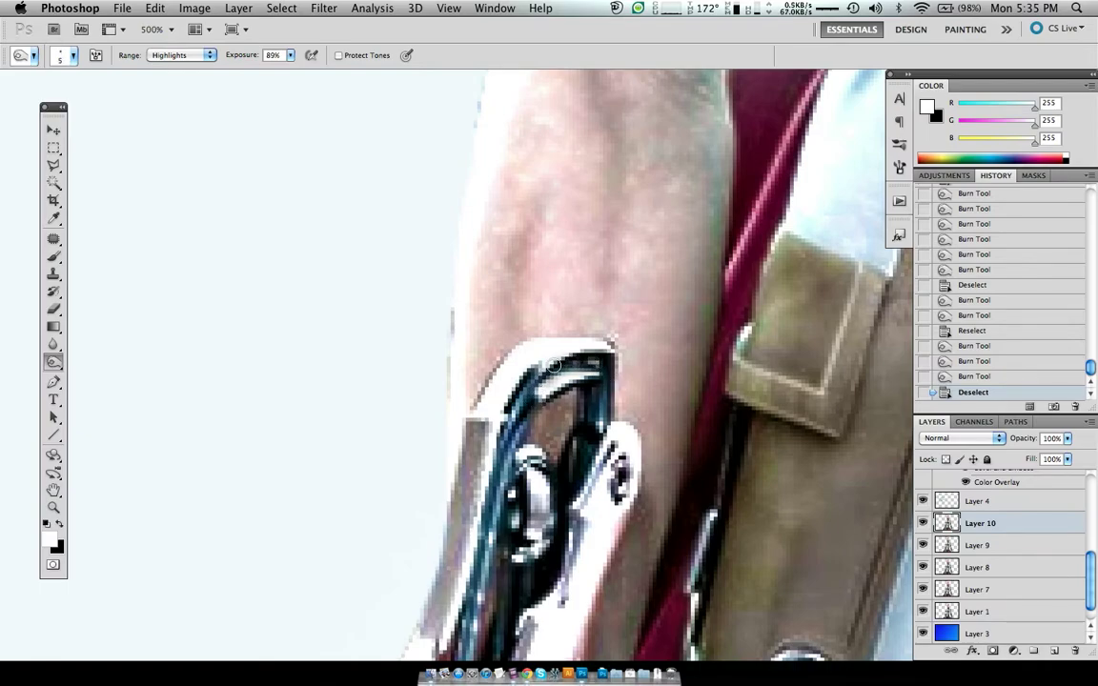
{"action": "key", "text": "bracketright"}
{"action": "key", "text": "bracketright"}
{"action": "key", "text": "bracketright"}
{"action": "key", "text": "bracketright"}
{"action": "left_click_drag", "start_coordinate": [539, 362], "coordinate": [514, 373]}
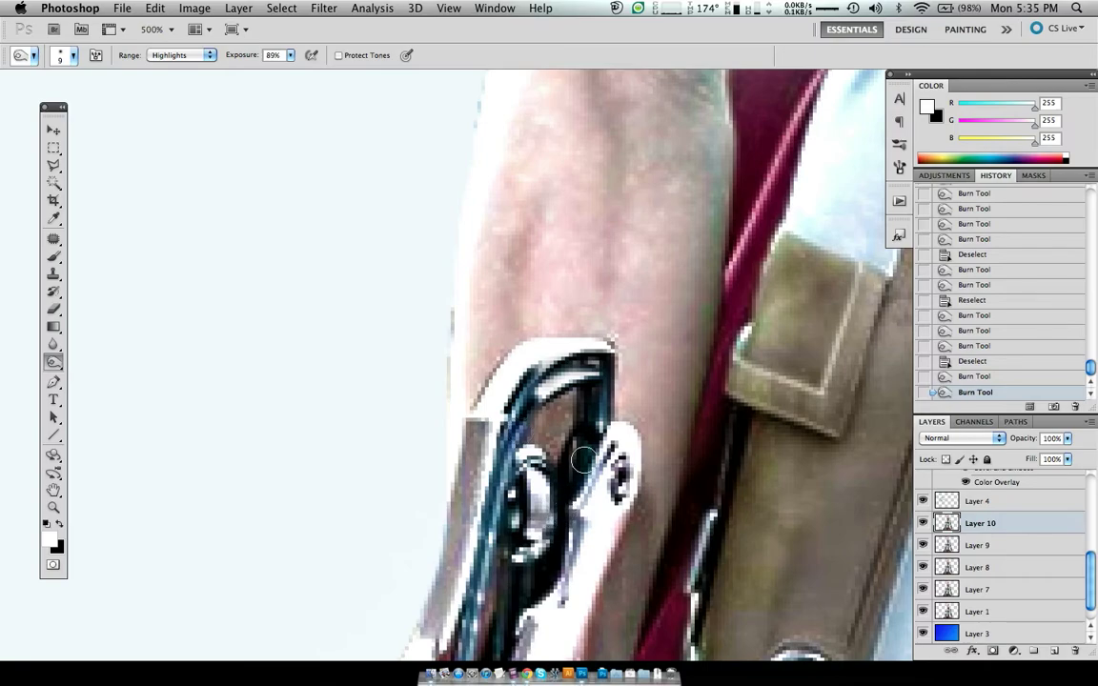
{"action": "key", "text": "bracketright"}
{"action": "key", "text": "bracketright"}
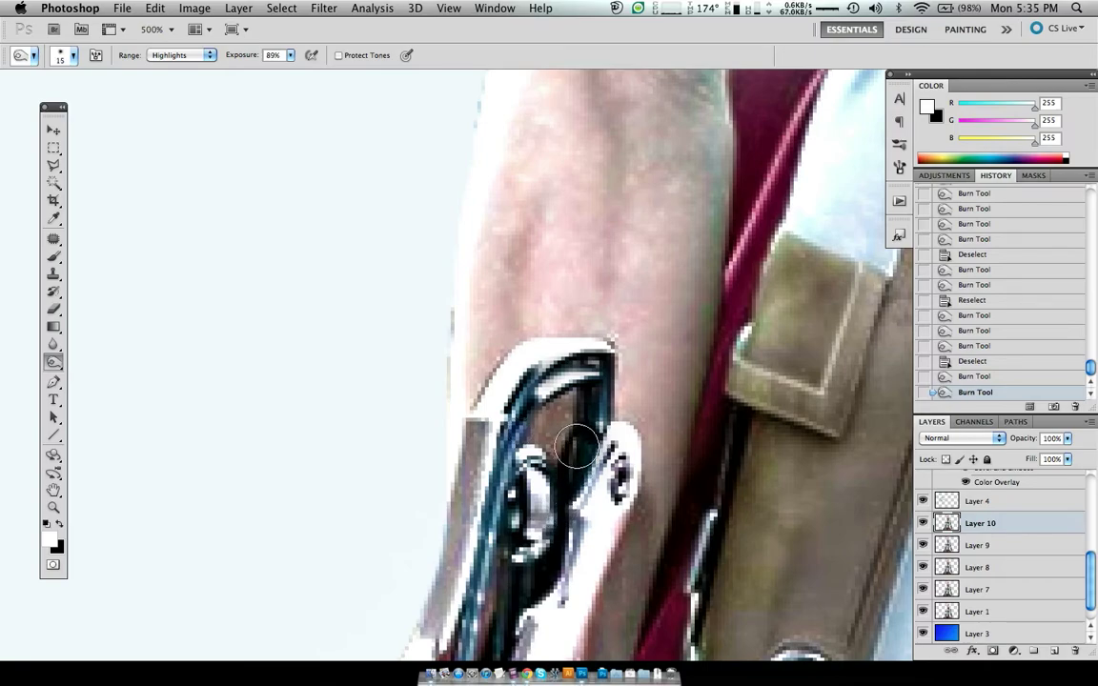
{"action": "key", "text": "bracketleft"}
{"action": "key", "text": "bracketleft"}
{"action": "key", "text": "bracketleft"}
{"action": "left_click_drag", "start_coordinate": [495, 410], "coordinate": [467, 433]}
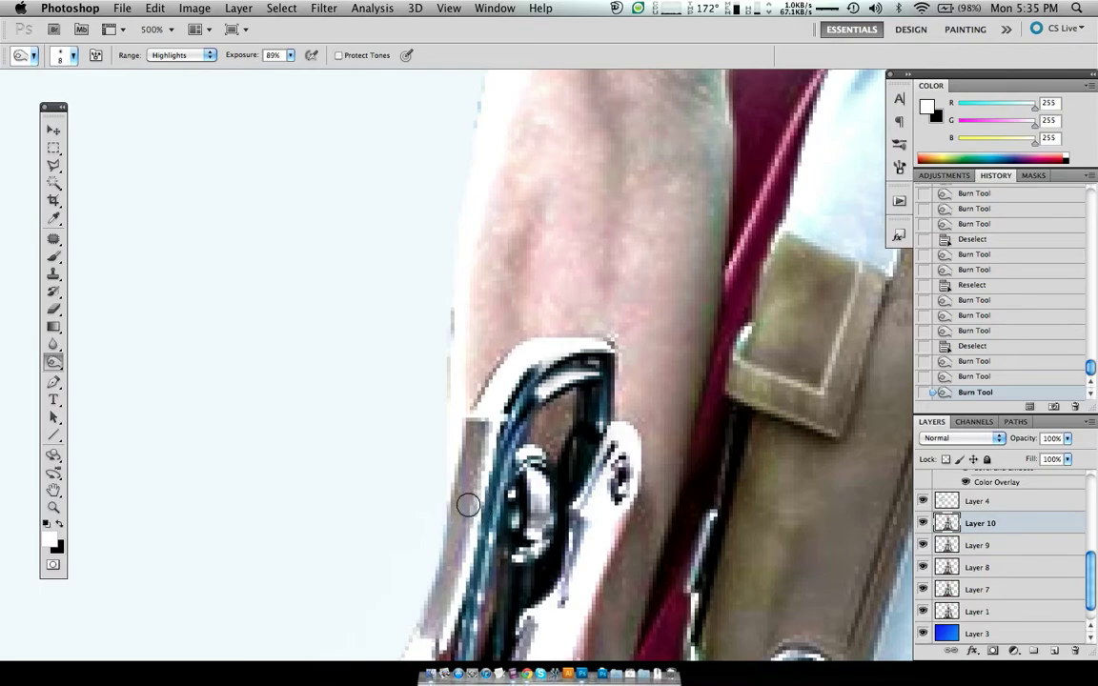
Step: Reselect the arm, try size-10 burns on its edge, step them back, and set Range to Shadows
{"action": "key", "text": "ctrl+shift+d"}
{"action": "key", "text": "bracketright"}
{"action": "key", "text": "bracketright"}
{"action": "left_click_drag", "start_coordinate": [472, 452], "coordinate": [477, 432]}
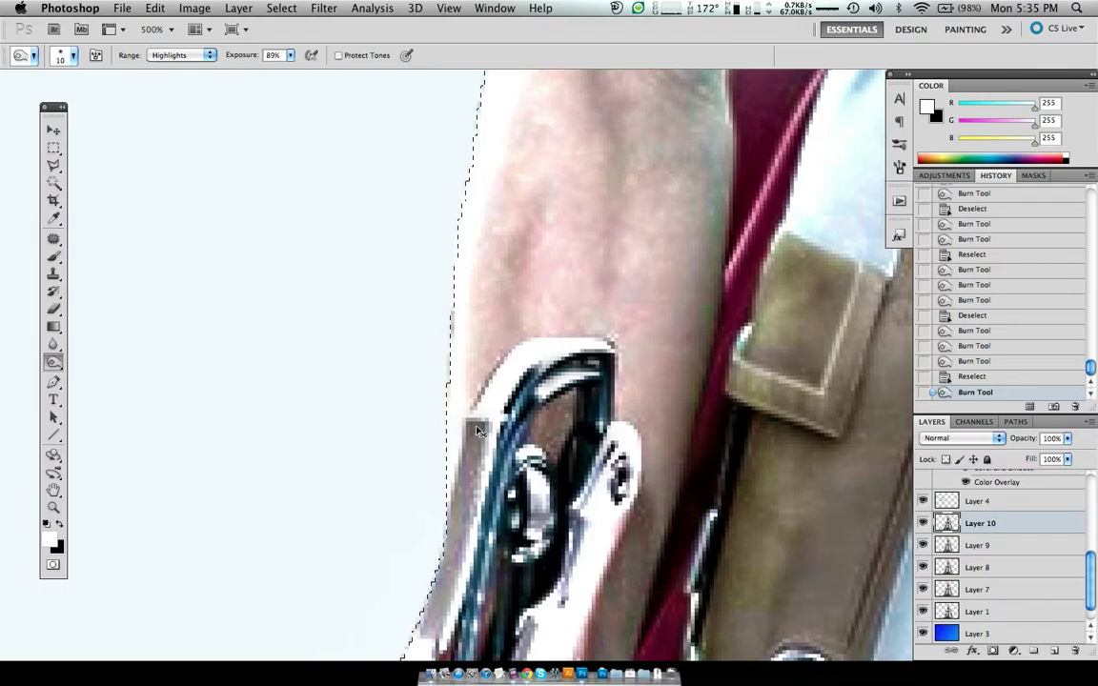
{"action": "left_click_drag", "start_coordinate": [458, 503], "coordinate": [425, 633]}
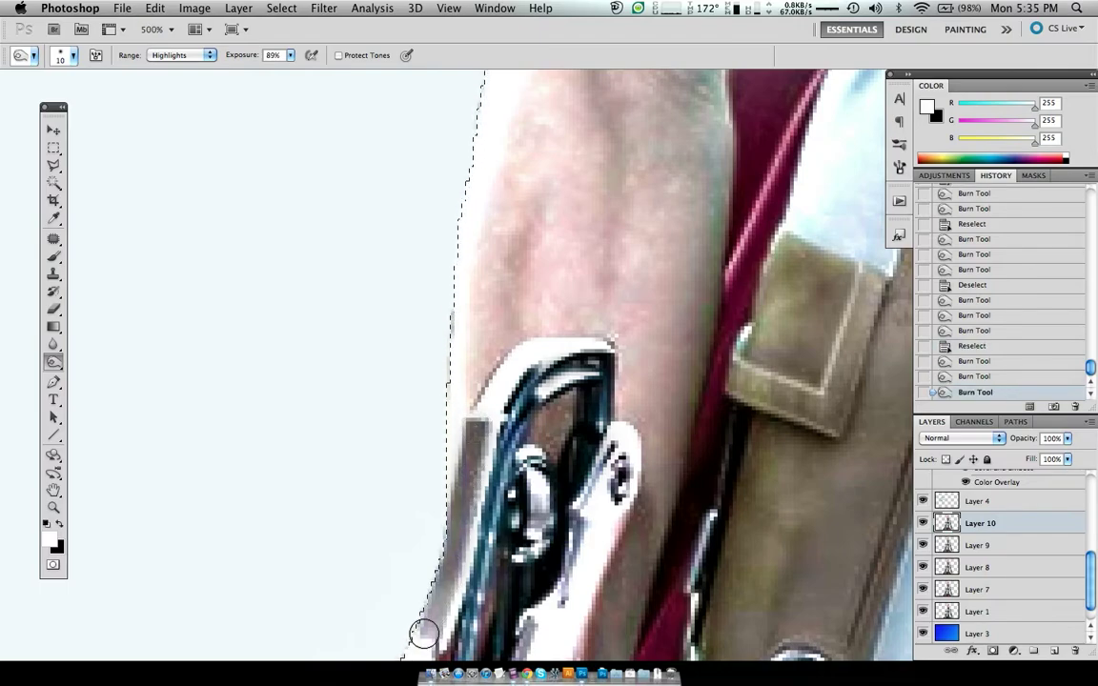
{"action": "scroll", "coordinate": [305, 605], "scroll_direction": "down", "scroll_amount": 3}
{"action": "scroll", "coordinate": [305, 606], "scroll_direction": "left", "scroll_amount": 2}
{"action": "key", "text": "ctrl+alt+z"}
{"action": "key", "text": "ctrl+alt+z"}
{"action": "key", "text": "ctrl+alt+z"}
{"action": "key", "text": "ctrl+alt+z"}
{"action": "key", "text": "alt+shift+s"}
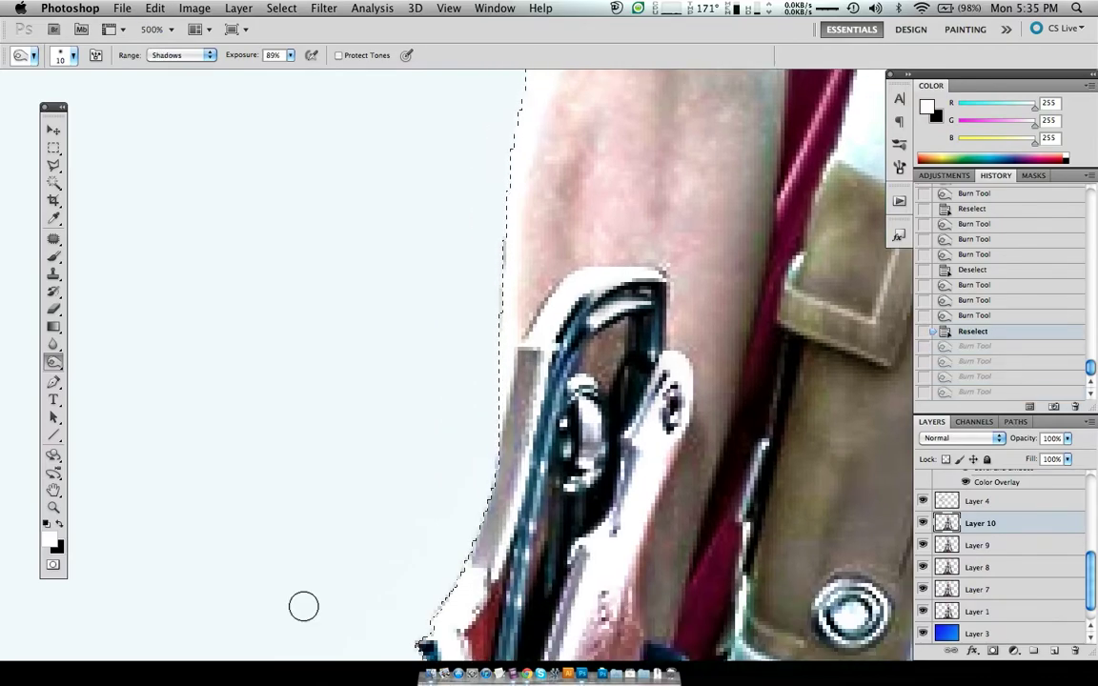
Step: Undo a trial arm-edge burn and lower the burn exposure to 30%
{"action": "mouse_move", "coordinate": [484, 322]}
{"action": "left_mouse_down"}
{"action": "mouse_move", "coordinate": [530, 358]}
{"action": "mouse_move", "coordinate": [478, 543]}
{"action": "left_mouse_up"}
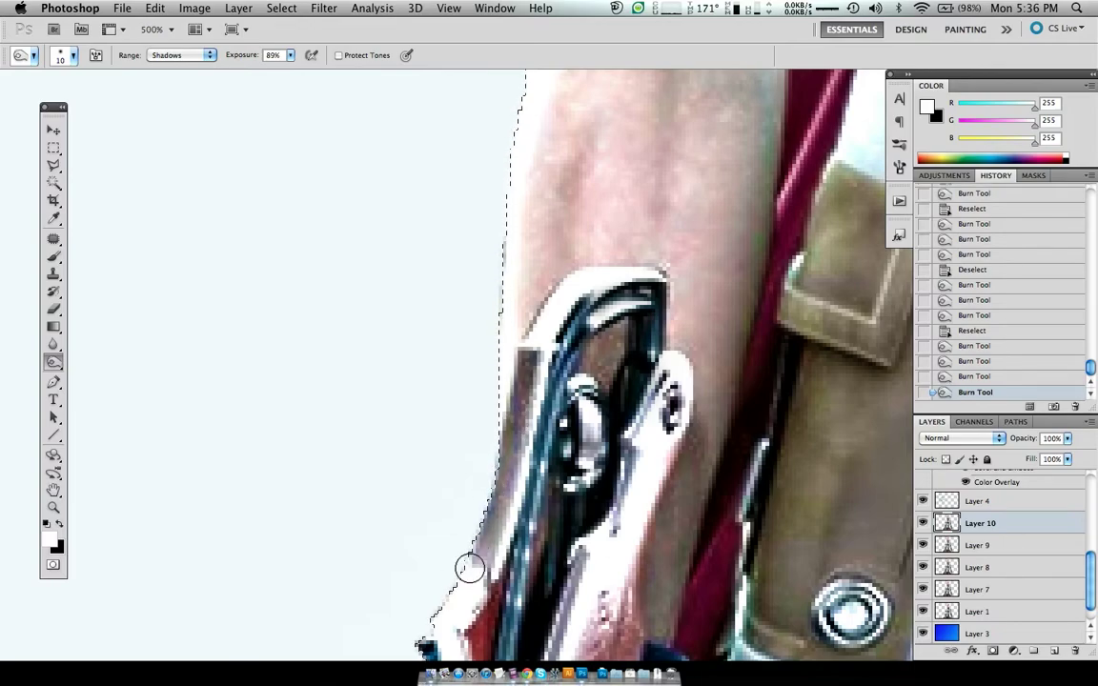
{"action": "key", "text": "ctrl+alt+z"}
{"action": "key", "text": "ctrl+alt+z"}
{"action": "key", "text": "ctrl+alt+z"}
{"action": "key", "text": "ctrl+alt+z"}
{"action": "key", "text": "ctrl+alt+z"}
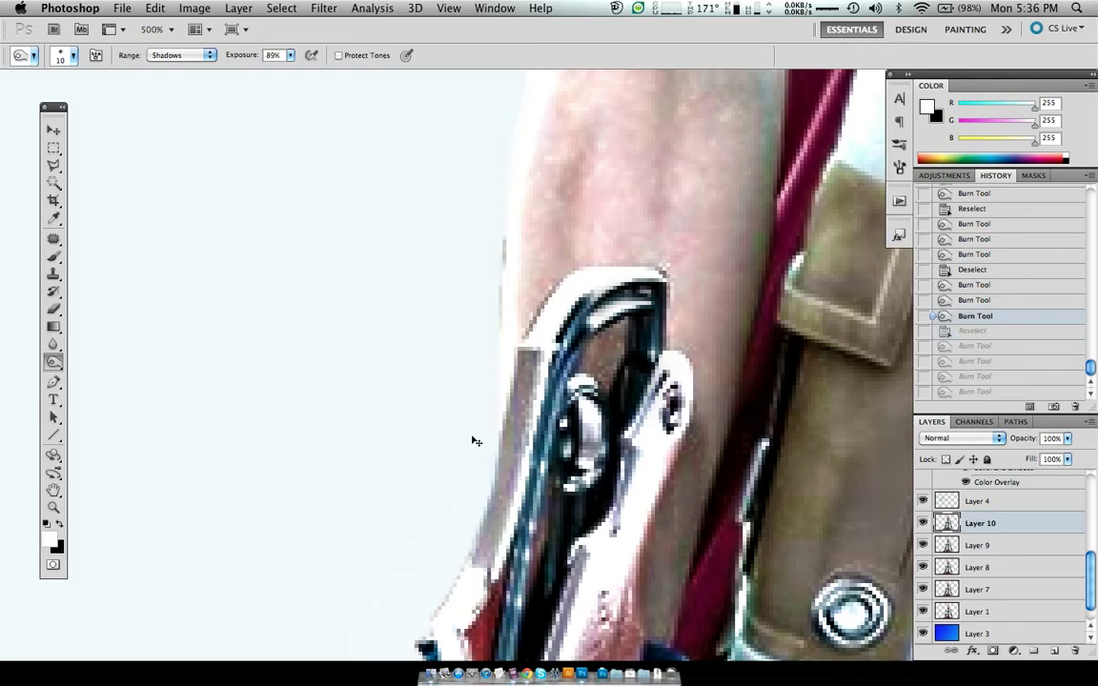
{"action": "key", "text": "ctrl+shift+z"}
{"action": "mouse_move", "coordinate": [238, 54]}
{"action": "left_mouse_down"}
{"action": "mouse_move", "coordinate": [198, 55]}
{"action": "mouse_move", "coordinate": [218, 54]}
{"action": "left_mouse_up"}
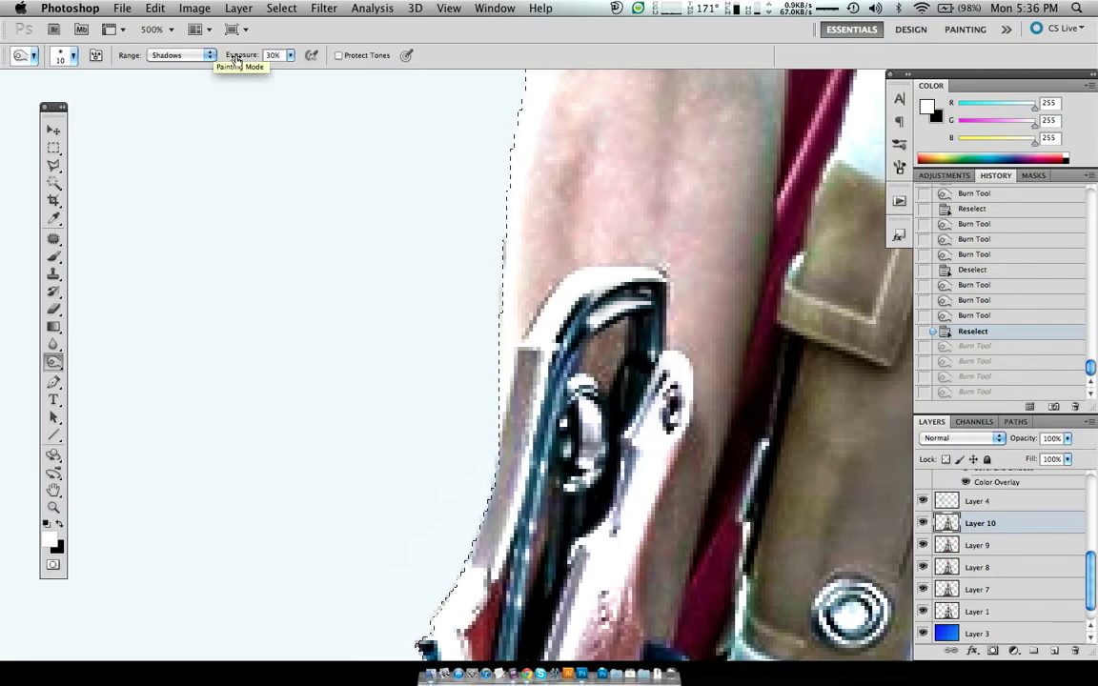
Step: Burn the arm's outer edge and gun handle edge, then deselect and view at 100%
{"action": "mouse_move", "coordinate": [524, 368]}
{"action": "left_mouse_down"}
{"action": "mouse_move", "coordinate": [530, 357]}
{"action": "mouse_move", "coordinate": [515, 434]}
{"action": "left_mouse_up"}
{"action": "mouse_move", "coordinate": [490, 502]}
{"action": "left_mouse_down"}
{"action": "mouse_move", "coordinate": [473, 559]}
{"action": "mouse_move", "coordinate": [484, 561]}
{"action": "mouse_move", "coordinate": [503, 502]}
{"action": "mouse_move", "coordinate": [529, 354]}
{"action": "left_mouse_up"}
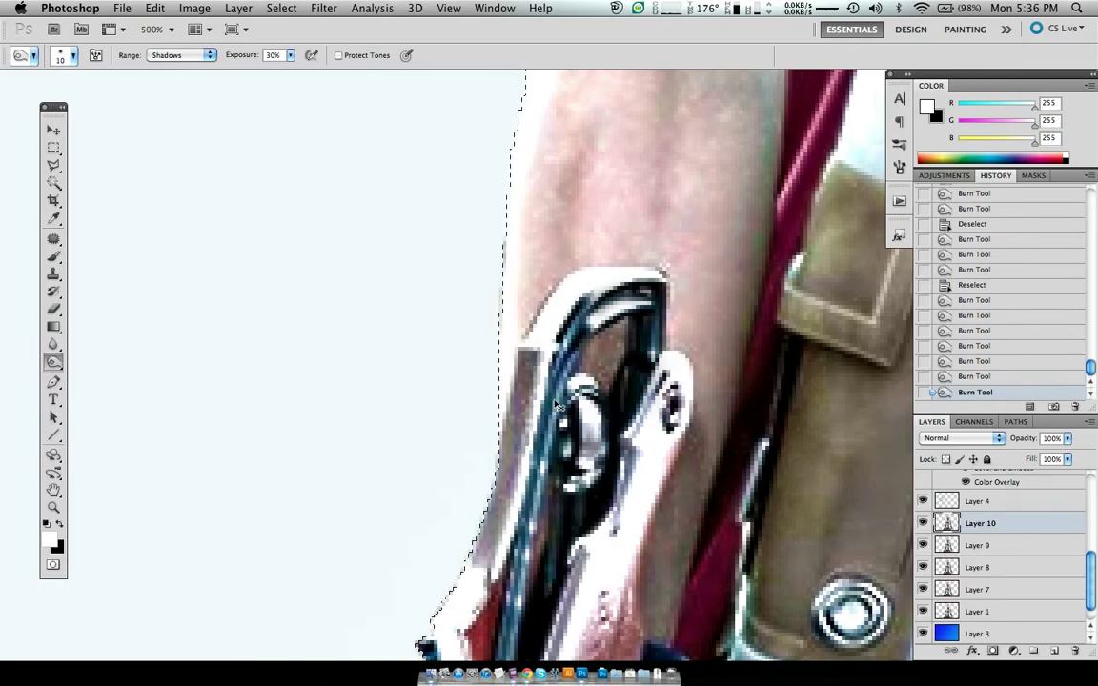
{"action": "key", "text": "super+d"}
{"action": "key", "text": "super+1"}
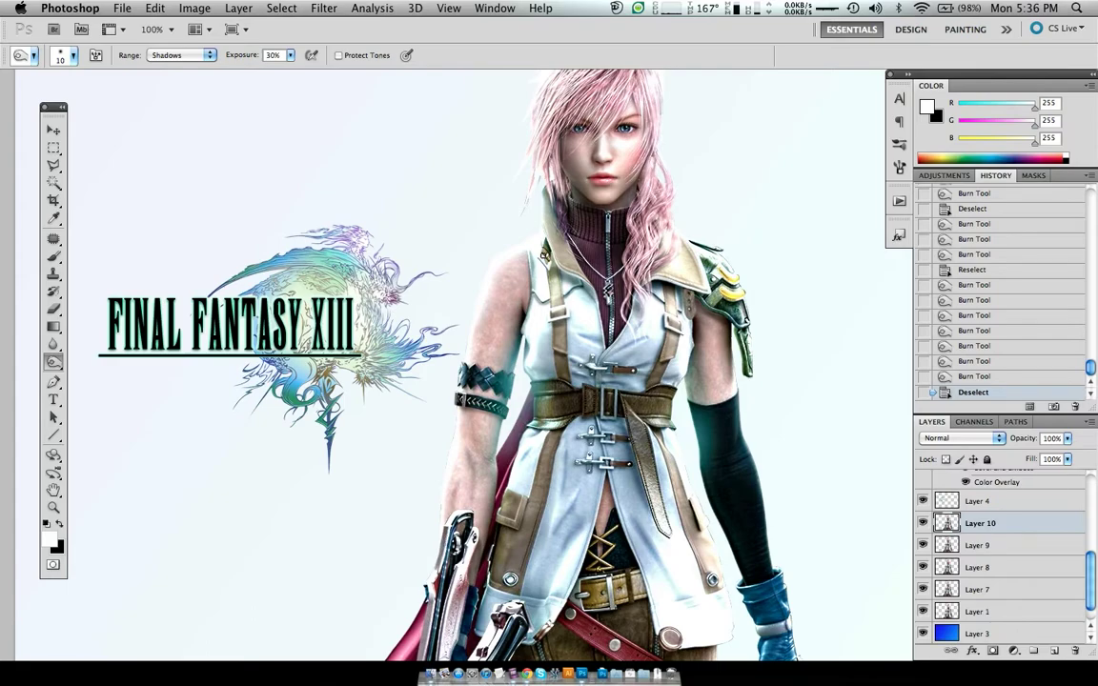
Step: Compare the image before and after the previous burn by stepping back and forward in history
{"action": "key", "text": "super+alt+z"}
{"action": "key", "text": "super+alt+z"}
{"action": "key", "text": "super+alt+z"}
{"action": "key", "text": "super+alt+z"}
{"action": "key", "text": "super+alt+z"}
{"action": "key", "text": "super+alt+z"}
{"action": "key", "text": "super+alt+z"}
{"action": "key", "text": "super+alt+z"}
{"action": "key", "text": "super+alt+z"}
{"action": "key", "text": "super+shift+z"}
{"action": "key", "text": "super+shift+z"}
{"action": "key", "text": "super+shift+z"}
{"action": "key", "text": "super+shift+z"}
{"action": "key", "text": "super+shift+z"}
{"action": "key", "text": "super+shift+z"}
{"action": "key", "text": "super+shift+z"}
{"action": "key", "text": "super+shift+z"}
{"action": "key", "text": "super+shift+z"}
{"action": "scroll", "coordinate": [429, 377], "scroll_direction": "up", "scroll_amount": 5}
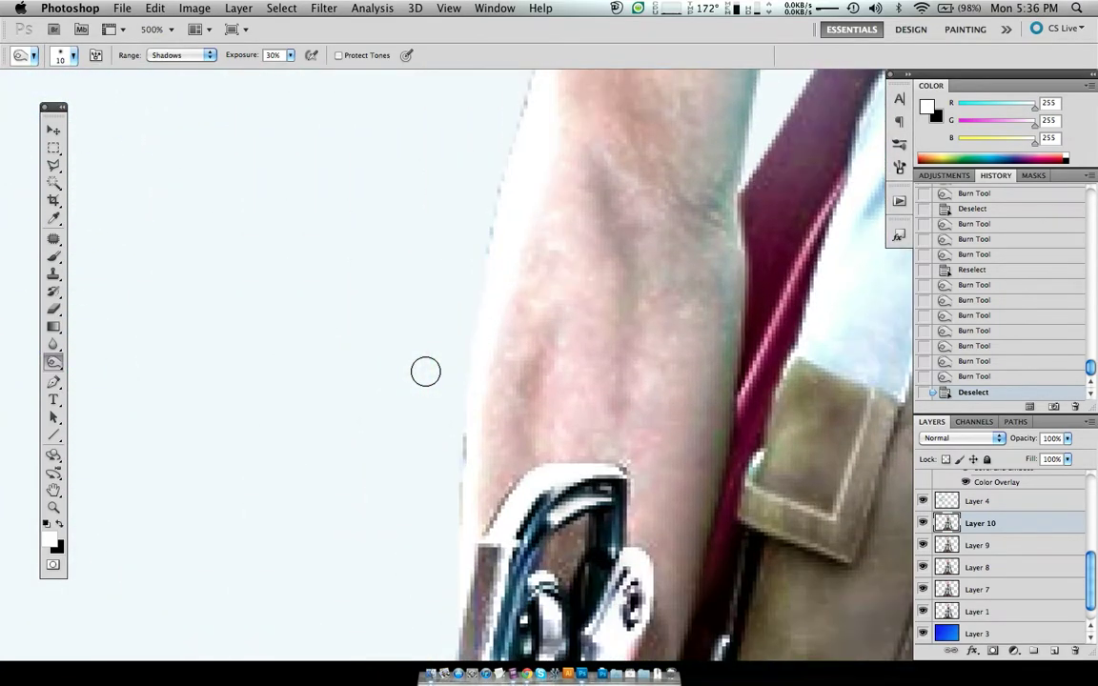
{"action": "scroll", "coordinate": [425, 372], "scroll_direction": "down", "scroll_amount": 2}
{"action": "scroll", "coordinate": [425, 372], "scroll_direction": "down", "scroll_amount": 3}
{"action": "scroll", "coordinate": [426, 371], "scroll_direction": "down", "scroll_amount": 3}
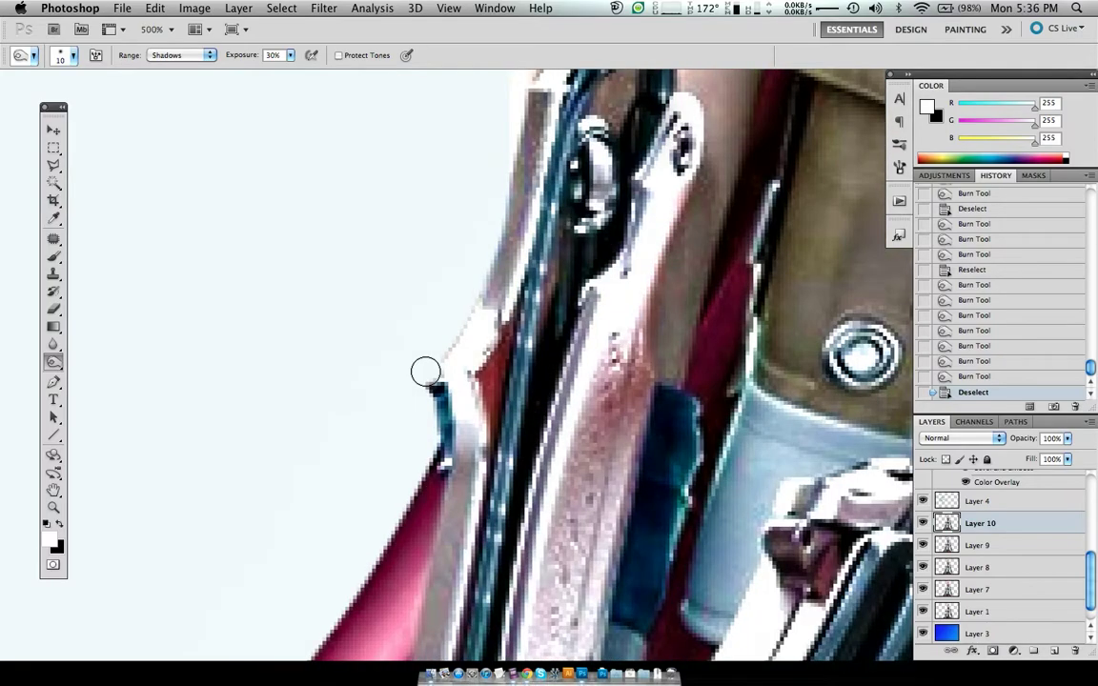
{"action": "scroll", "coordinate": [444, 517], "scroll_direction": "down", "scroll_amount": 1}
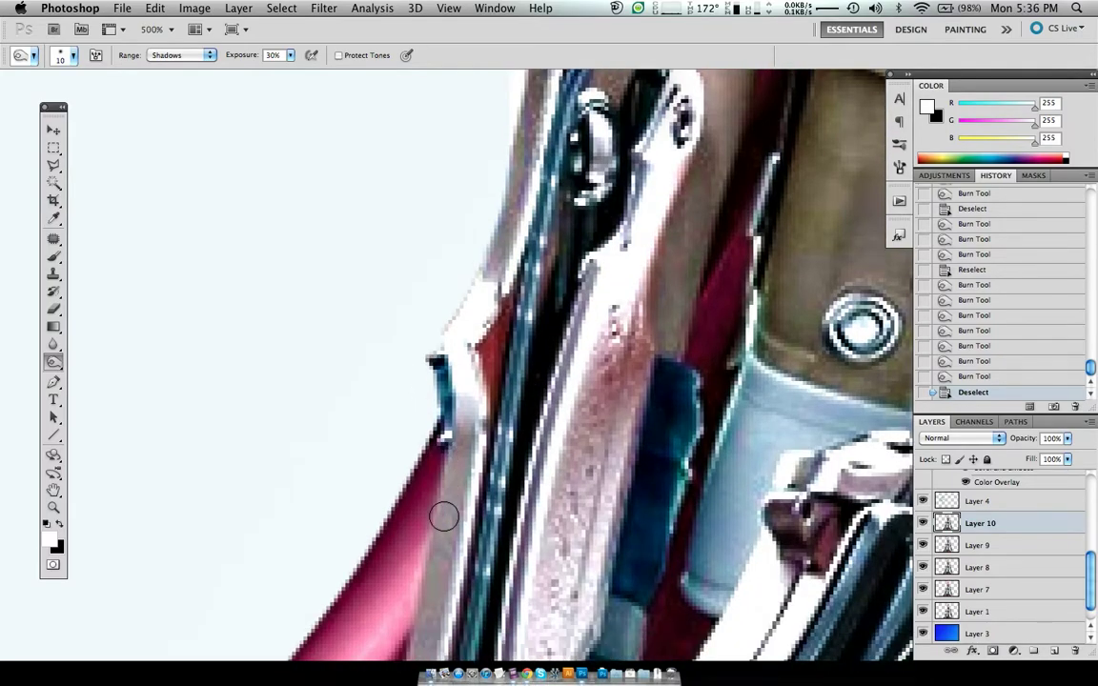
{"action": "scroll", "coordinate": [443, 517], "scroll_direction": "up", "scroll_amount": 3}
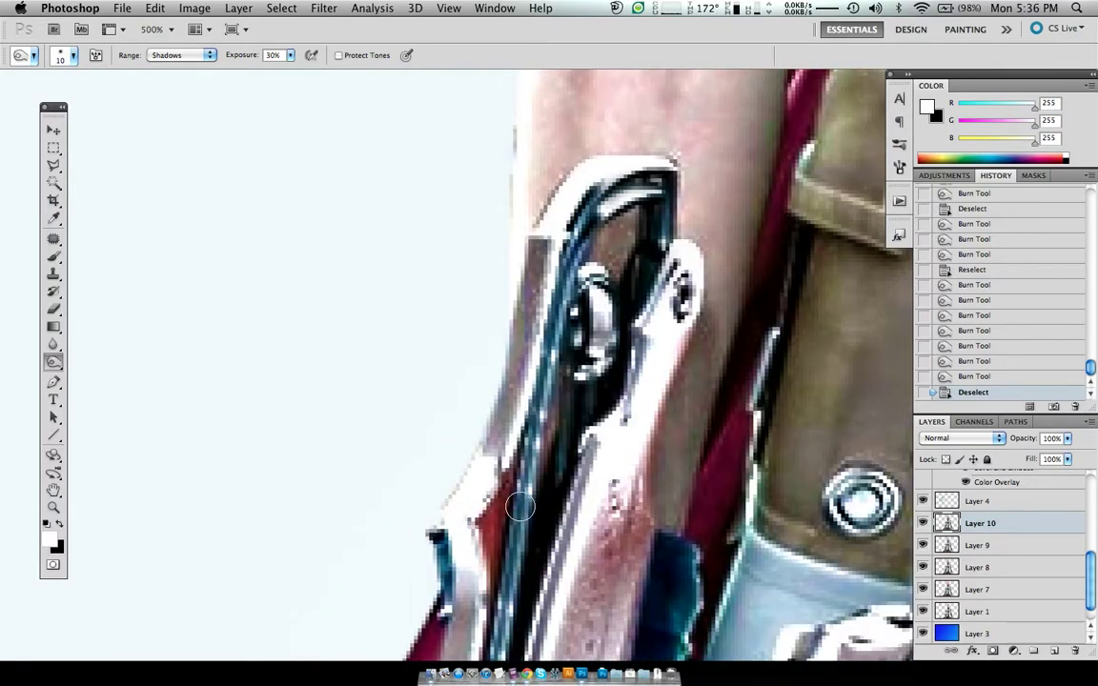
Step: Set a size-3 burn brush at 100% exposure and burn the gun's upper edge
{"action": "key", "text": "alt+shift+h"}
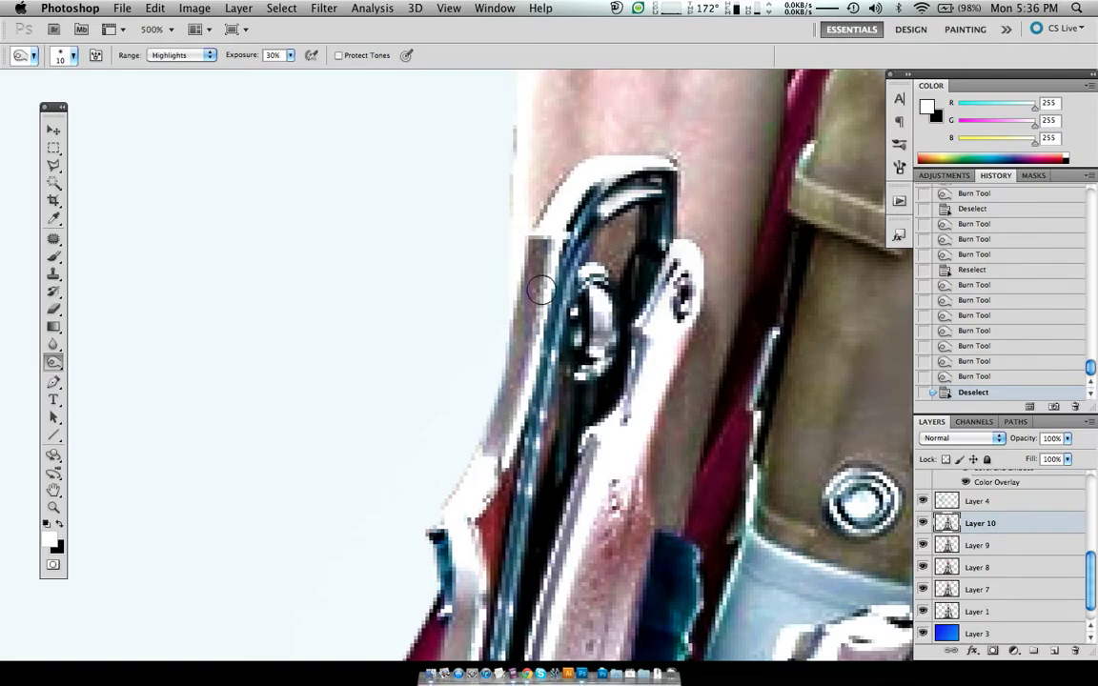
{"action": "key", "text": "bracketleft"}
{"action": "key", "text": "bracketleft"}
{"action": "key", "text": "bracketleft"}
{"action": "left_click_drag", "start_coordinate": [240, 54], "coordinate": [305, 60]}
{"action": "left_click_drag", "start_coordinate": [593, 220], "coordinate": [567, 284]}
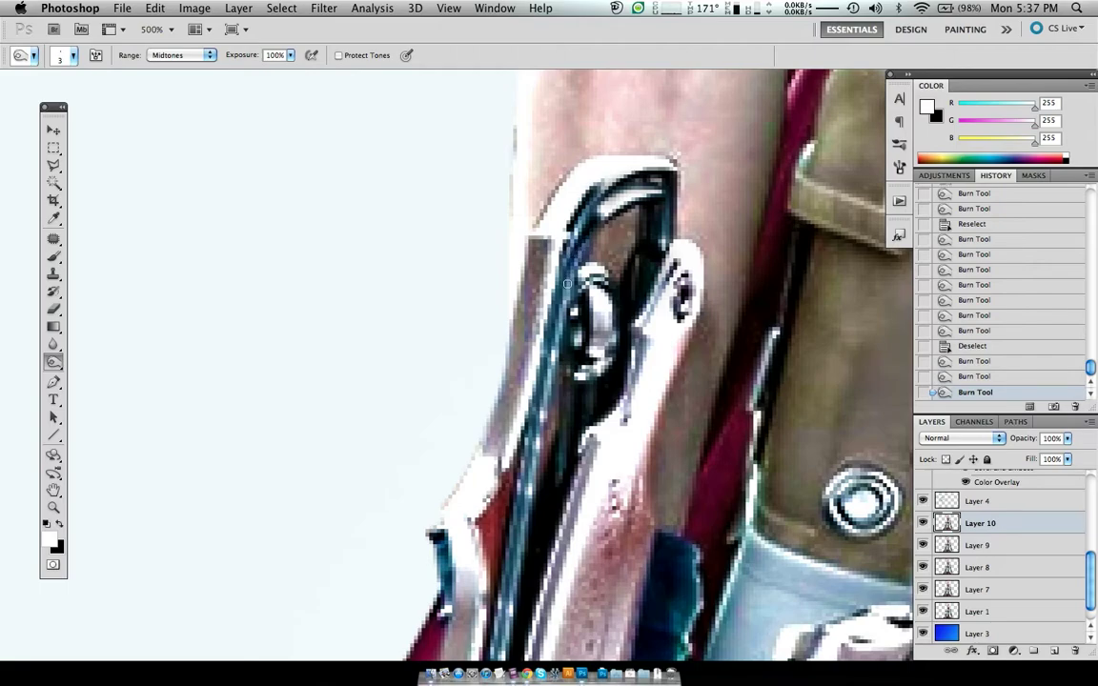
Step: Dab burn strokes down along the gun's dark edge next to the cape
{"action": "left_click", "coordinate": [559, 314]}
{"action": "left_click", "coordinate": [548, 355]}
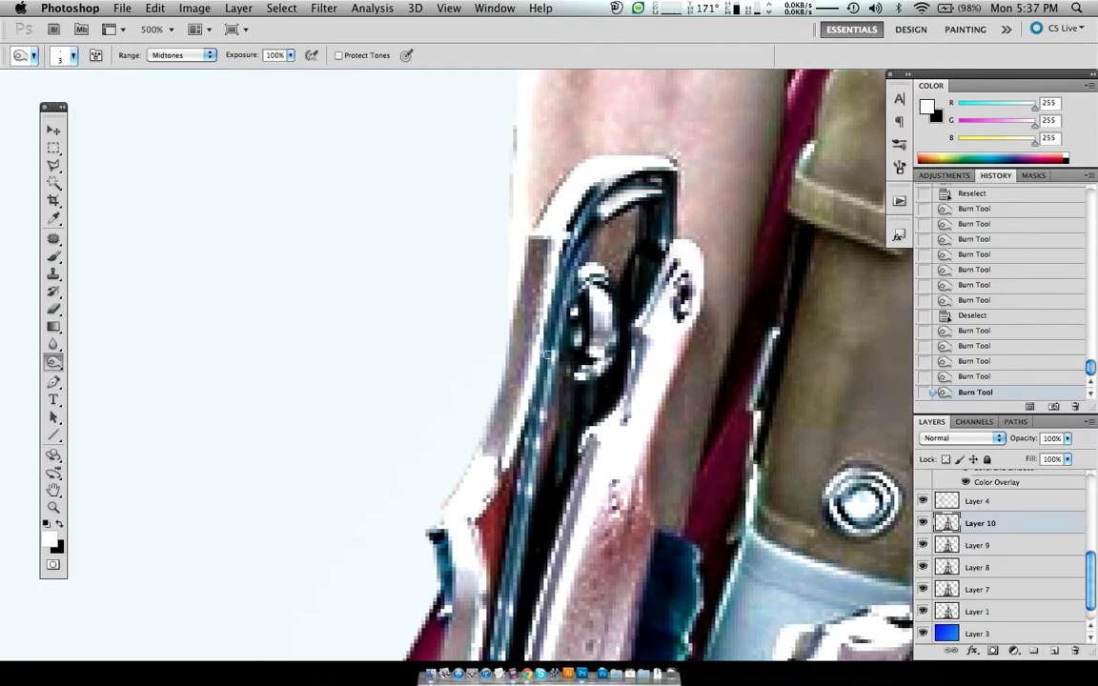
{"action": "left_click", "coordinate": [535, 407]}
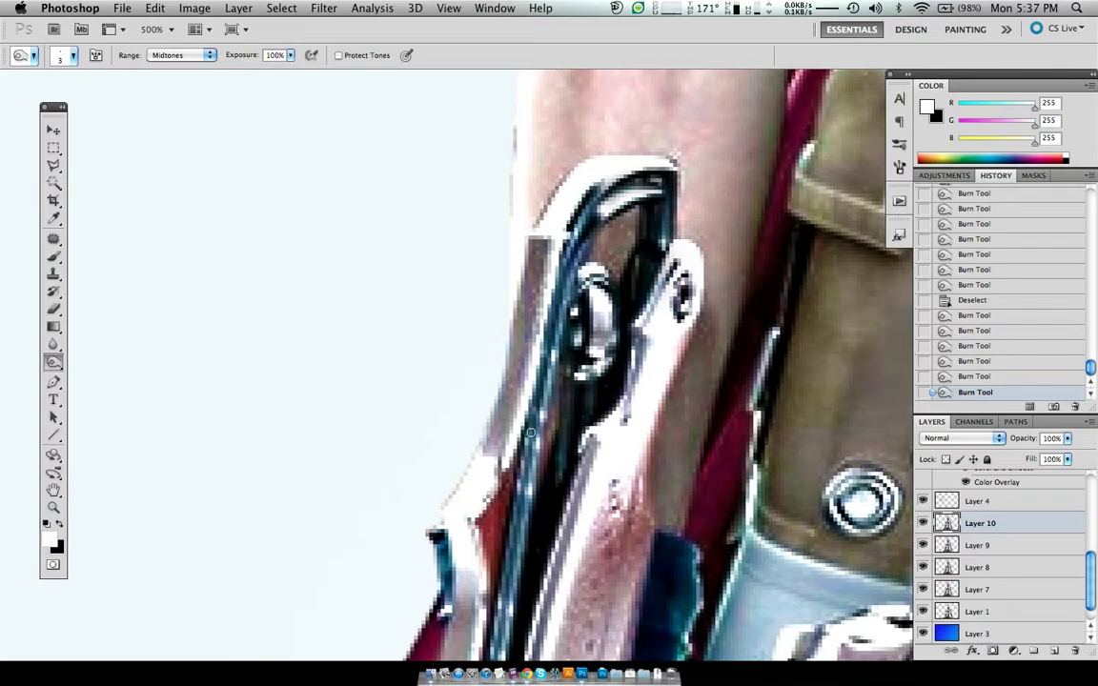
{"action": "left_click", "coordinate": [527, 469]}
{"action": "left_click", "coordinate": [521, 492]}
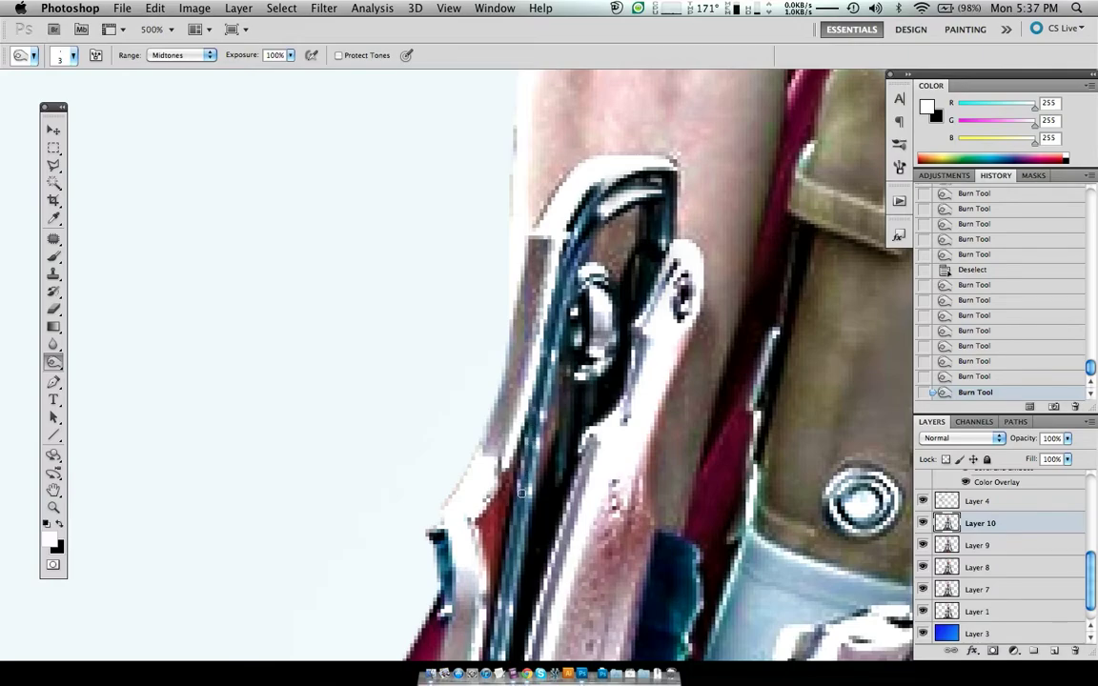
{"action": "left_click_drag", "start_coordinate": [515, 537], "coordinate": [515, 545]}
{"action": "left_click", "coordinate": [506, 585]}
{"action": "left_click", "coordinate": [503, 613]}
Step: Burn the gun's lower edge, then toggle history to compare the result
{"action": "scroll", "coordinate": [500, 525], "scroll_direction": "down", "scroll_amount": 3}
{"action": "scroll", "coordinate": [498, 458], "scroll_direction": "down", "scroll_amount": 5}
{"action": "scroll", "coordinate": [497, 394], "scroll_direction": "down", "scroll_amount": 1}
{"action": "scroll", "coordinate": [496, 393], "scroll_direction": "down", "scroll_amount": 3}
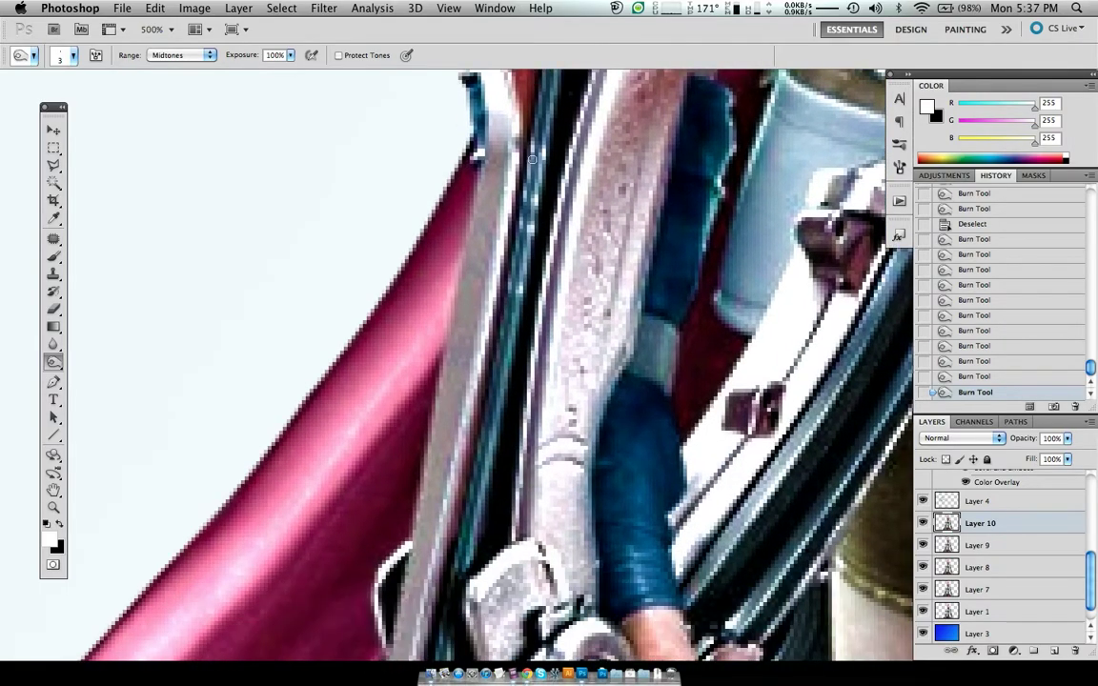
{"action": "left_click", "coordinate": [851, 195]}
{"action": "left_click", "coordinate": [526, 204]}
{"action": "key", "text": "ctrl+alt+z"}
{"action": "key", "text": "ctrl+alt+z"}
{"action": "key", "text": "ctrl+alt+z"}
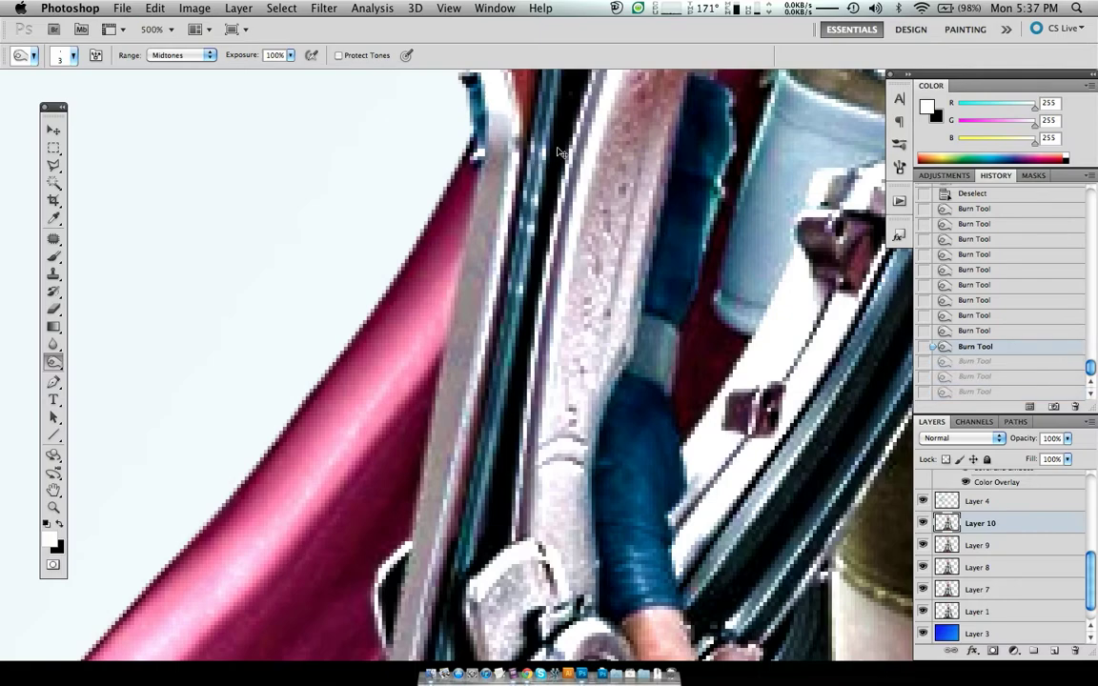
{"action": "key", "text": "ctrl+shift+z"}
{"action": "key", "text": "ctrl+shift+z"}
{"action": "key", "text": "ctrl+shift+z"}
{"action": "key", "text": "ctrl+alt+z"}
{"action": "key", "text": "ctrl+alt+z"}
{"action": "key", "text": "ctrl+shift+z"}
{"action": "key", "text": "ctrl+shift+z"}
Step: Darken three more stretches of the gun's dark edge line with short burn strokes
{"action": "left_click_drag", "start_coordinate": [532, 192], "coordinate": [516, 264]}
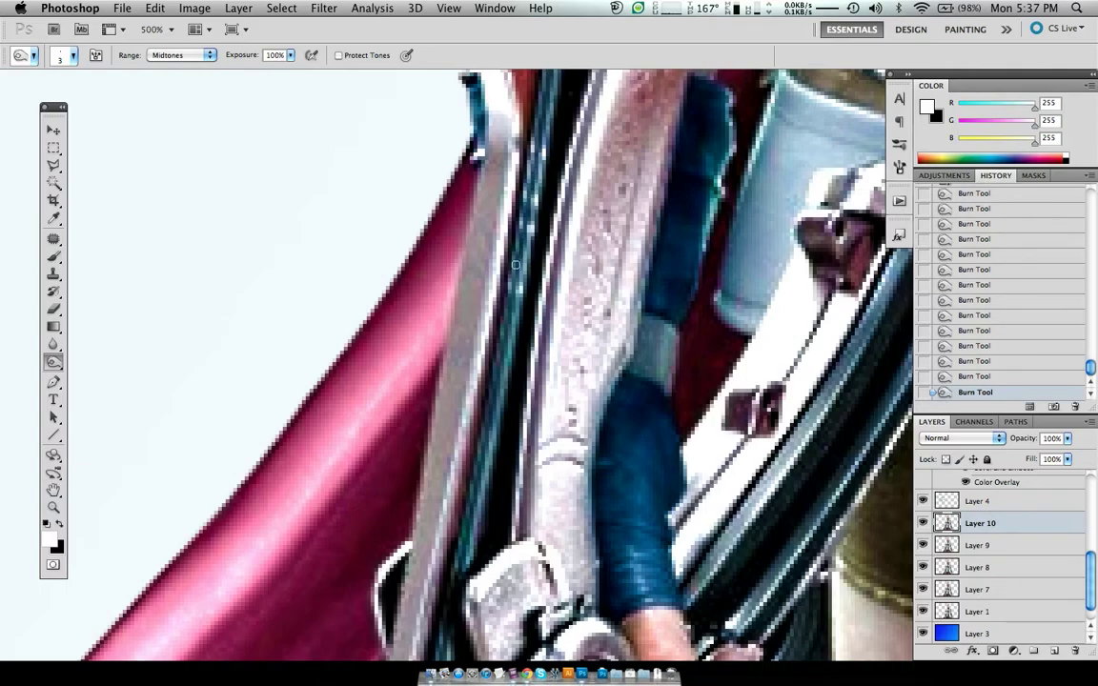
{"action": "left_click_drag", "start_coordinate": [509, 325], "coordinate": [506, 331]}
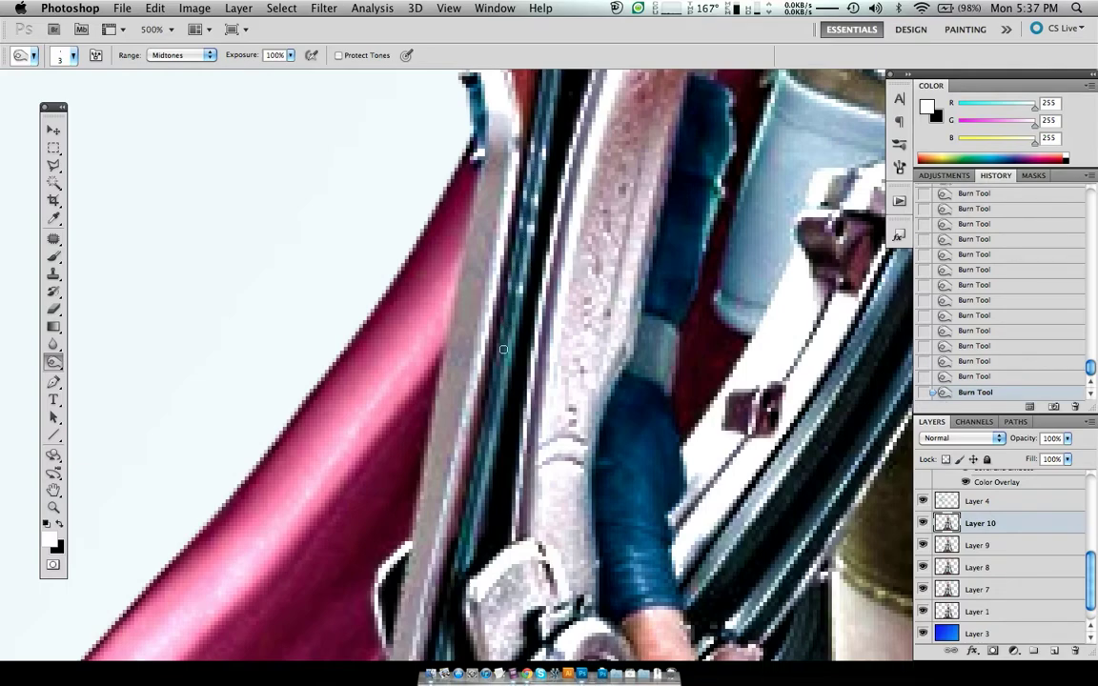
{"action": "left_click_drag", "start_coordinate": [484, 451], "coordinate": [480, 460]}
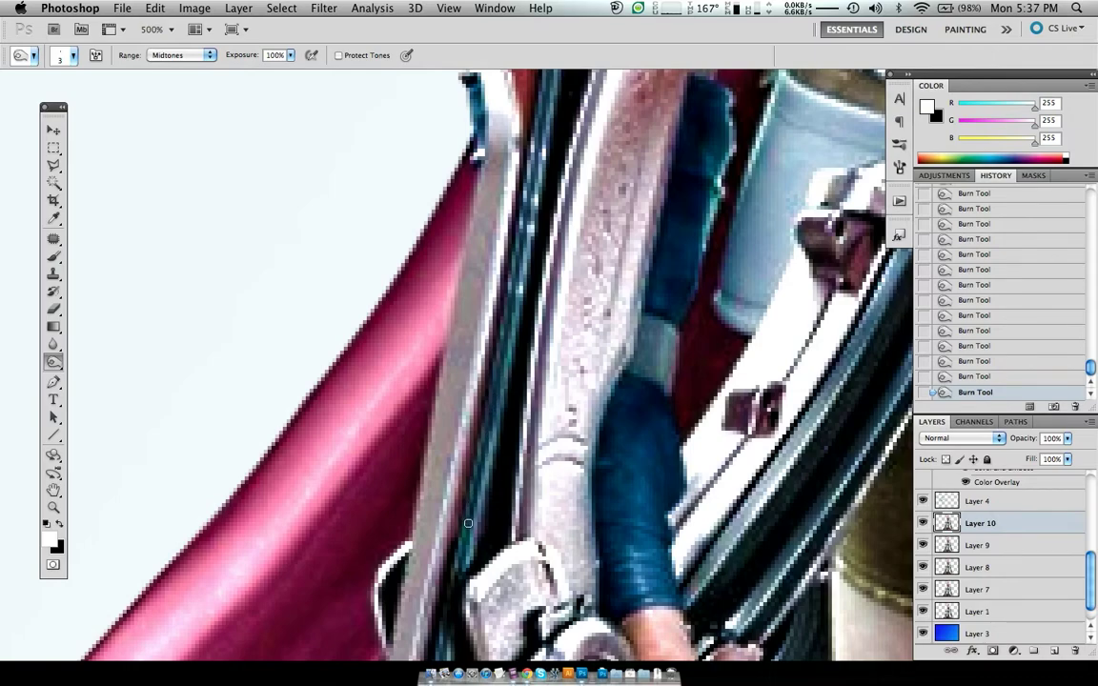
{"action": "scroll", "coordinate": [457, 550], "scroll_direction": "up", "scroll_amount": 3}
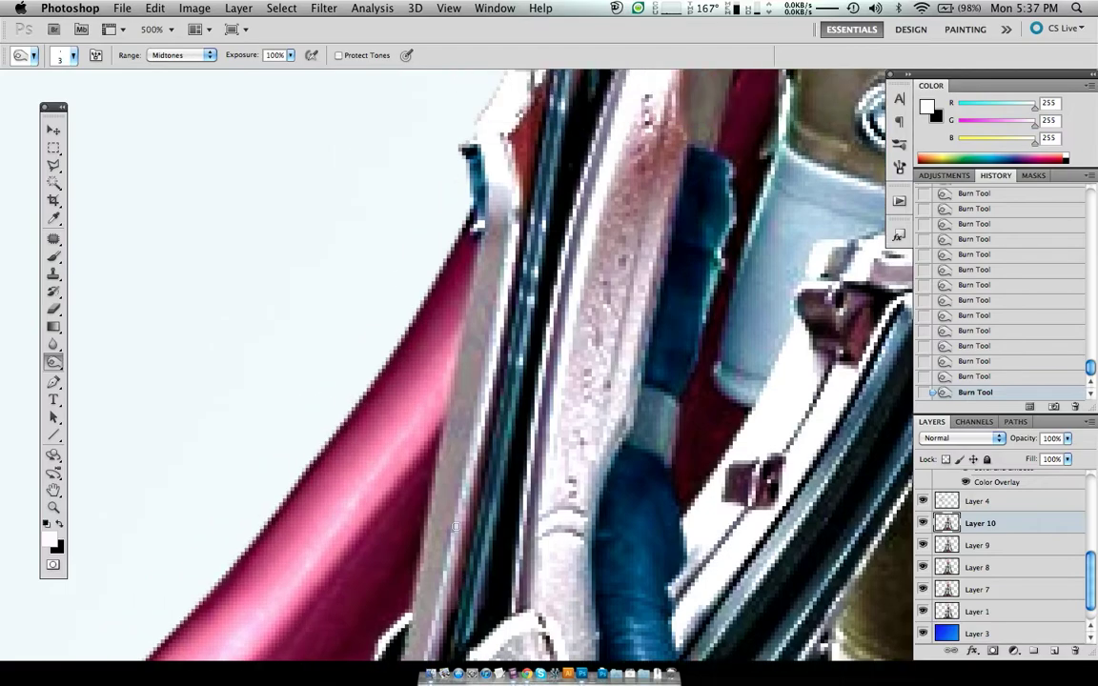
{"action": "scroll", "coordinate": [456, 538], "scroll_direction": "up", "scroll_amount": 3}
{"action": "scroll", "coordinate": [454, 529], "scroll_direction": "up", "scroll_amount": 2}
{"action": "scroll", "coordinate": [457, 526], "scroll_direction": "up", "scroll_amount": 2}
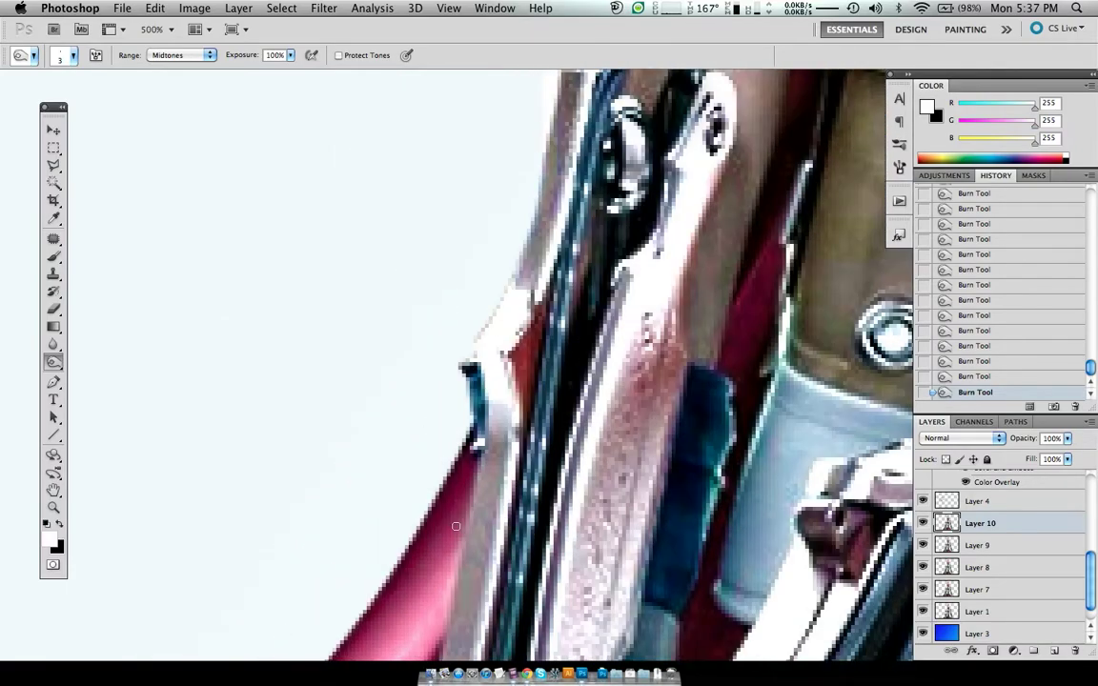
{"action": "scroll", "coordinate": [456, 526], "scroll_direction": "down", "scroll_amount": 3}
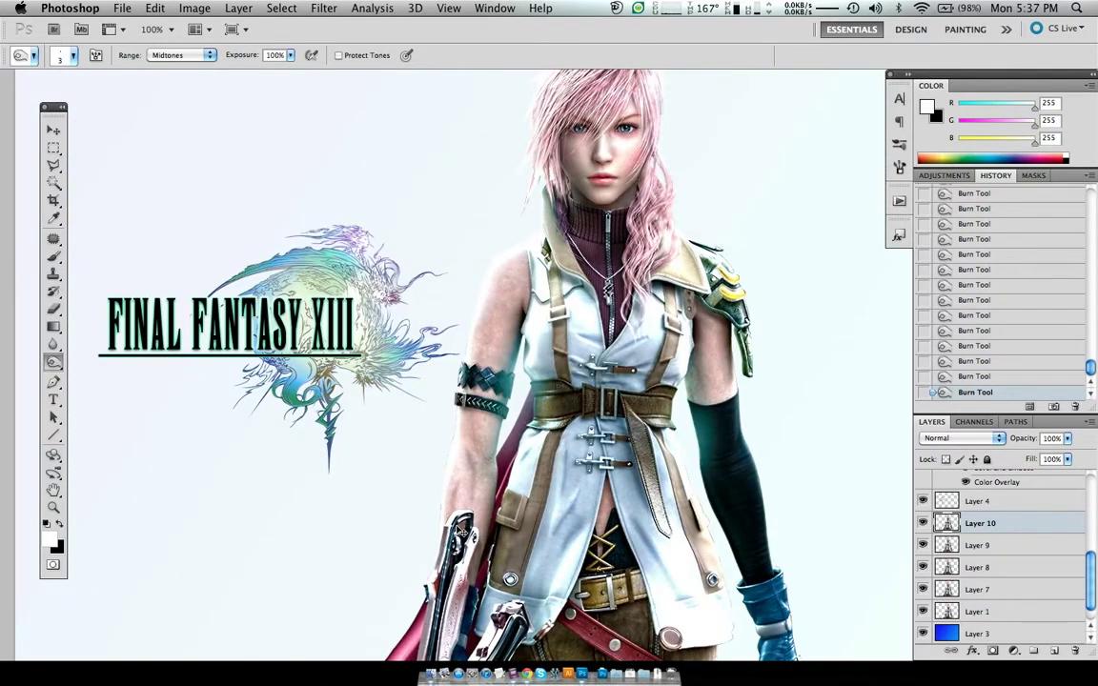
Step: Compare the image with and without the burn edits, keeping all the edits
{"action": "key", "text": "ctrl+alt+z"}
{"action": "key", "text": "ctrl+alt+z"}
{"action": "key", "text": "ctrl+alt+z"}
{"action": "key", "text": "ctrl+alt+z"}
{"action": "key", "text": "ctrl+alt+z"}
{"action": "key", "text": "ctrl+alt+z"}
{"action": "key", "text": "ctrl+alt+z"}
{"action": "key", "text": "ctrl+alt+z"}
{"action": "key", "text": "ctrl+alt+z"}
{"action": "key", "text": "ctrl+alt+z"}
{"action": "key", "text": "ctrl+alt+z"}
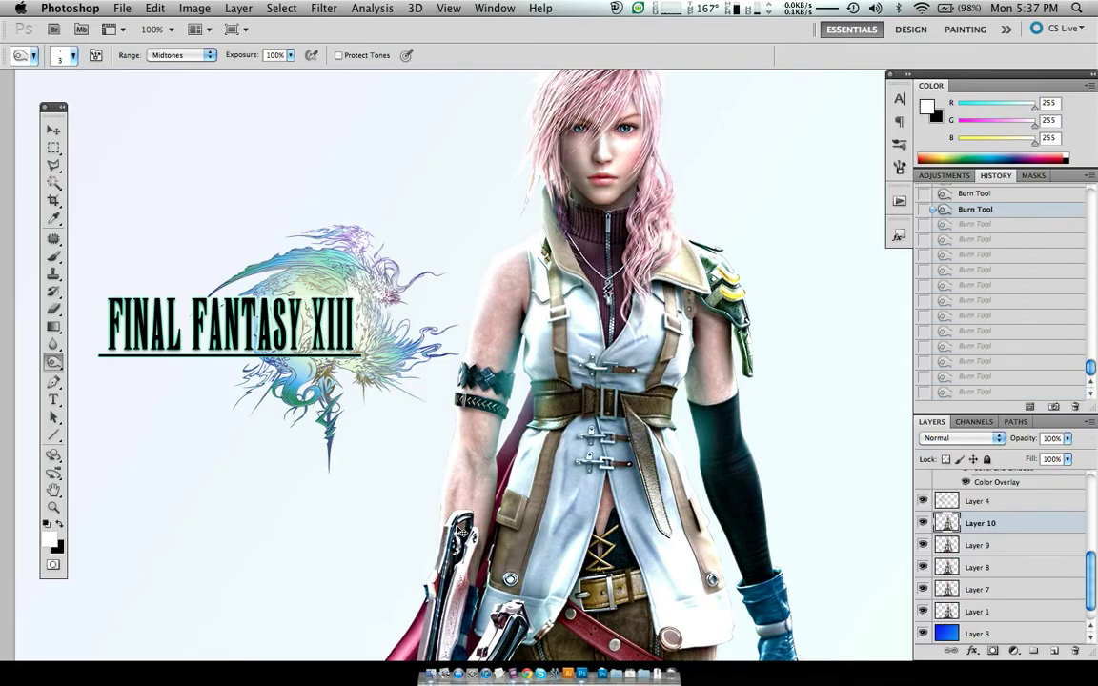
{"action": "key", "text": "ctrl+shift+z"}
{"action": "key", "text": "ctrl+shift+z"}
{"action": "key", "text": "ctrl+shift+z"}
{"action": "key", "text": "ctrl+shift+z"}
{"action": "key", "text": "ctrl+shift+z"}
{"action": "key", "text": "ctrl+shift+z"}
{"action": "key", "text": "ctrl+shift+z"}
{"action": "key", "text": "ctrl+shift+z"}
{"action": "key", "text": "ctrl+shift+z"}
{"action": "key", "text": "ctrl+shift+z"}
{"action": "key", "text": "ctrl+shift+z"}
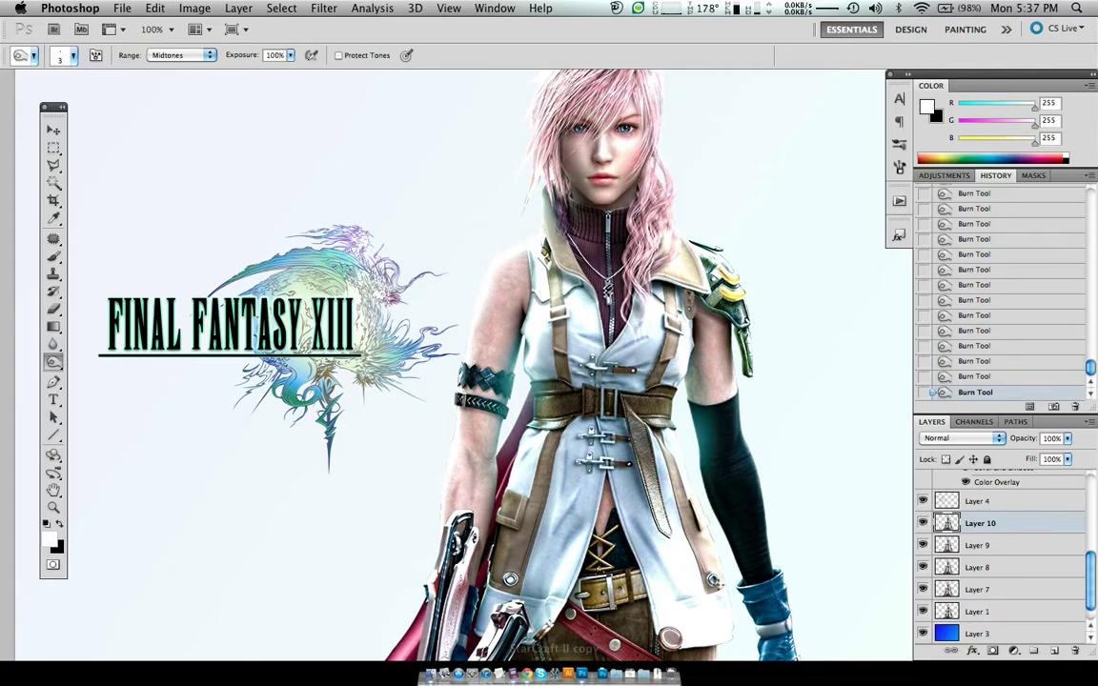
{"action": "scroll", "coordinate": [653, 423], "scroll_direction": "down", "scroll_amount": 3}
Step: Zoom in on the strap's brown belt loop beside the arm and enlarge the burn brush
{"action": "key", "text": "ctrl+plus"}
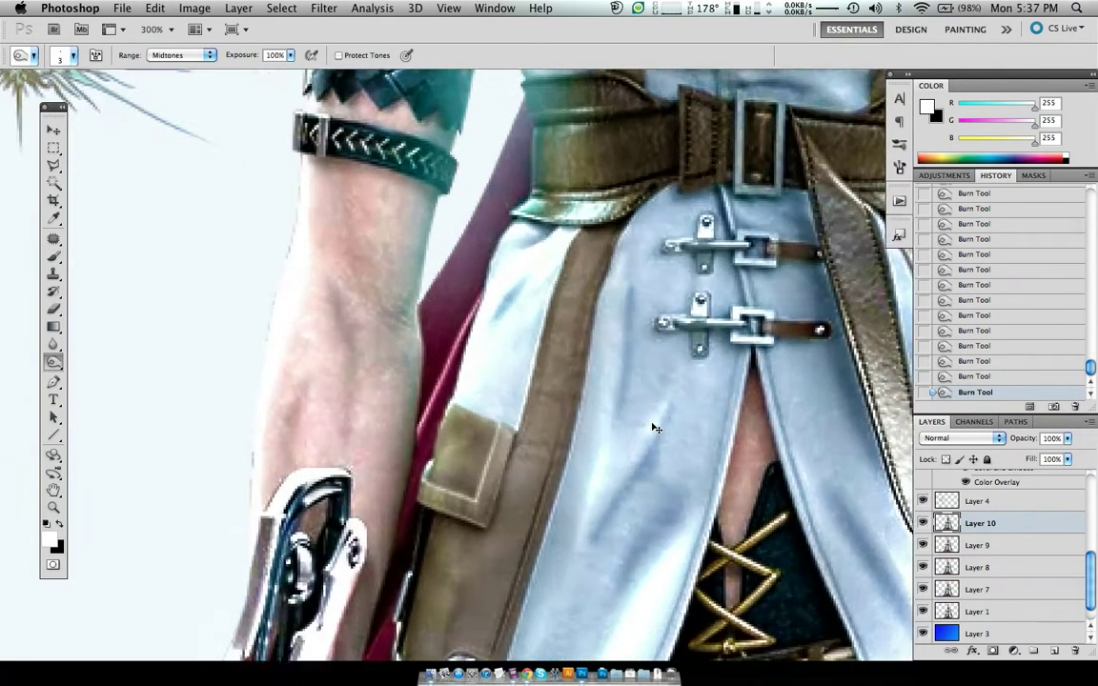
{"action": "key", "text": "ctrl+plus"}
{"action": "key", "text": "ctrl+plus"}
{"action": "key", "text": "ctrl+plus"}
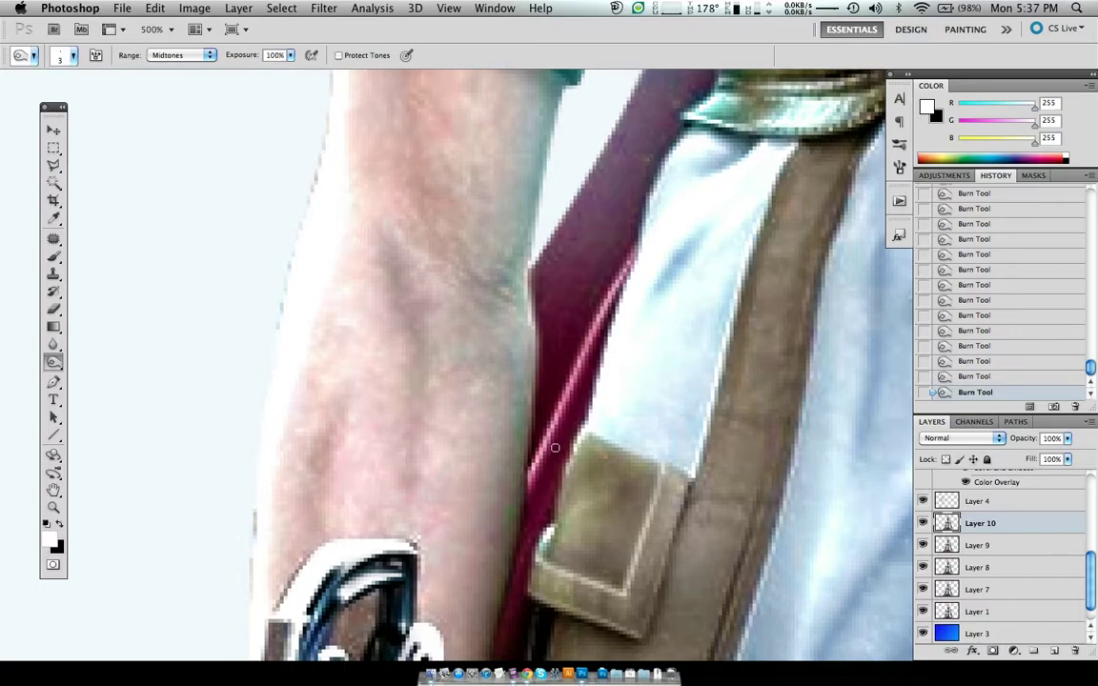
{"action": "scroll", "coordinate": [555, 447], "scroll_direction": "right", "scroll_amount": 2}
{"action": "scroll", "coordinate": [555, 447], "scroll_direction": "down", "scroll_amount": 1}
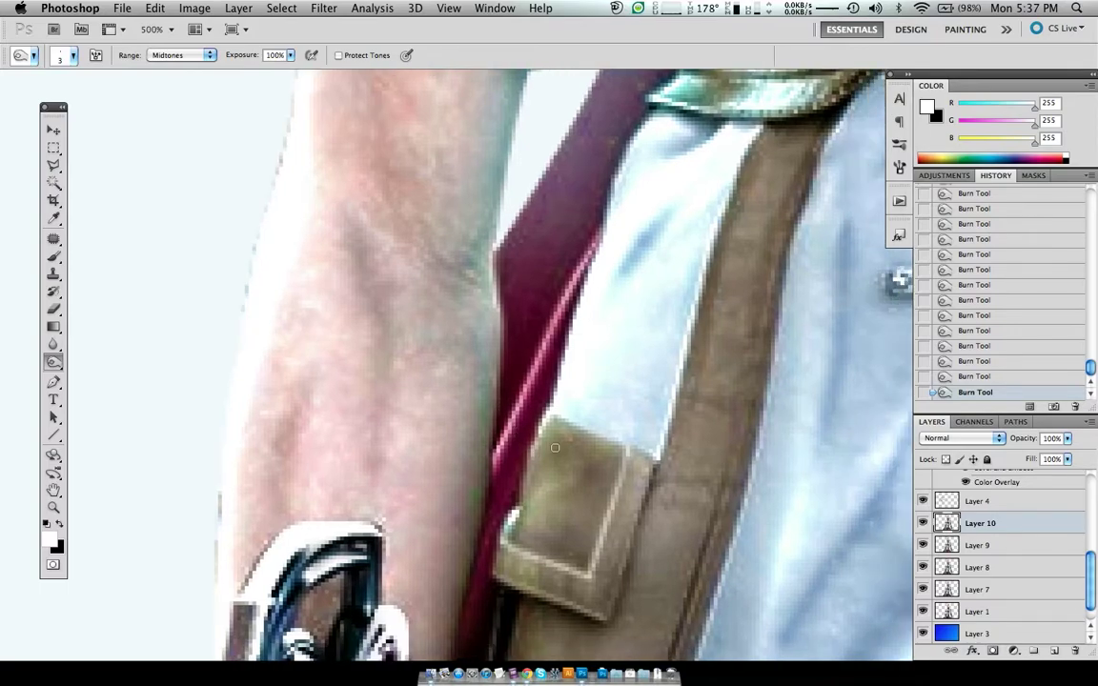
{"action": "key", "text": "bracketright"}
{"action": "key", "text": "bracketright"}
{"action": "key", "text": "bracketright"}
{"action": "key", "text": "bracketright"}
{"action": "key", "text": "bracketright"}
{"action": "key", "text": "bracketright"}
{"action": "key", "text": "bracketright"}
{"action": "key", "text": "bracketright"}
Step: Outline the belt loop's inner patch with a Polygonal Lasso selection and magnify its edge
{"action": "key", "text": "l"}
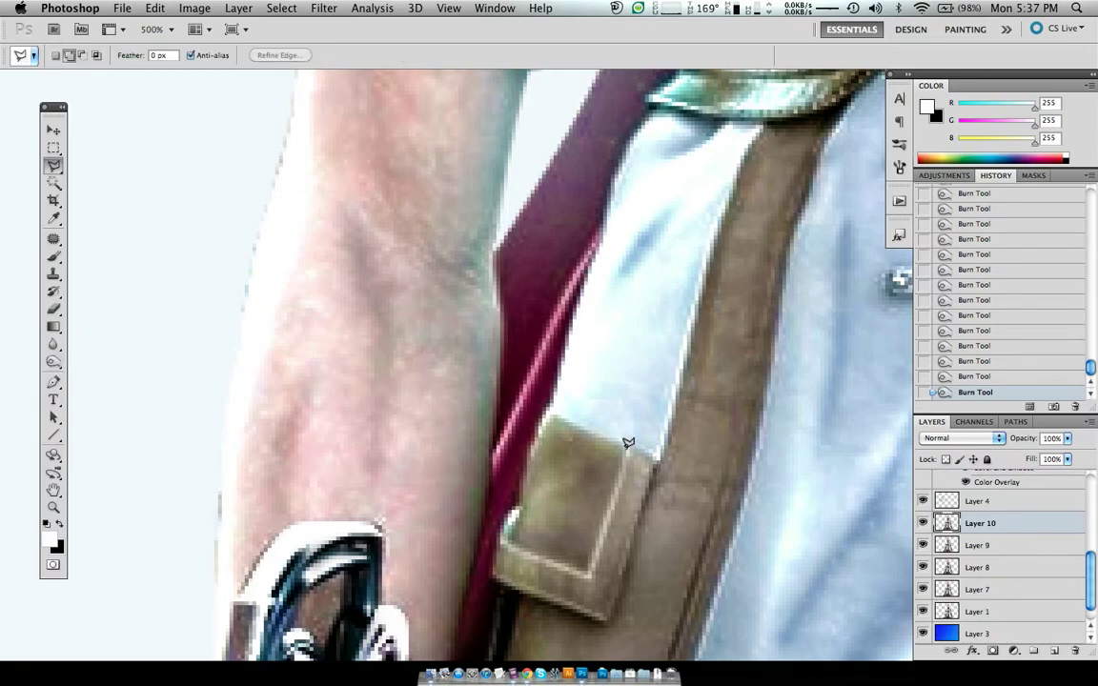
{"action": "left_click", "coordinate": [624, 443]}
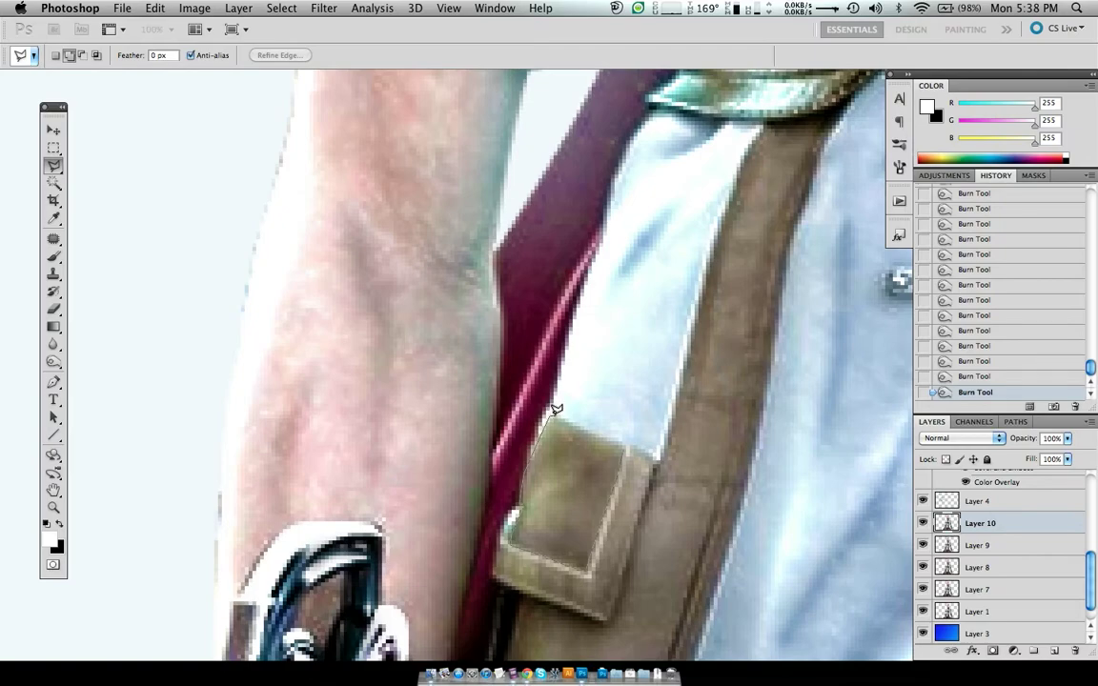
{"action": "double_click", "coordinate": [624, 442]}
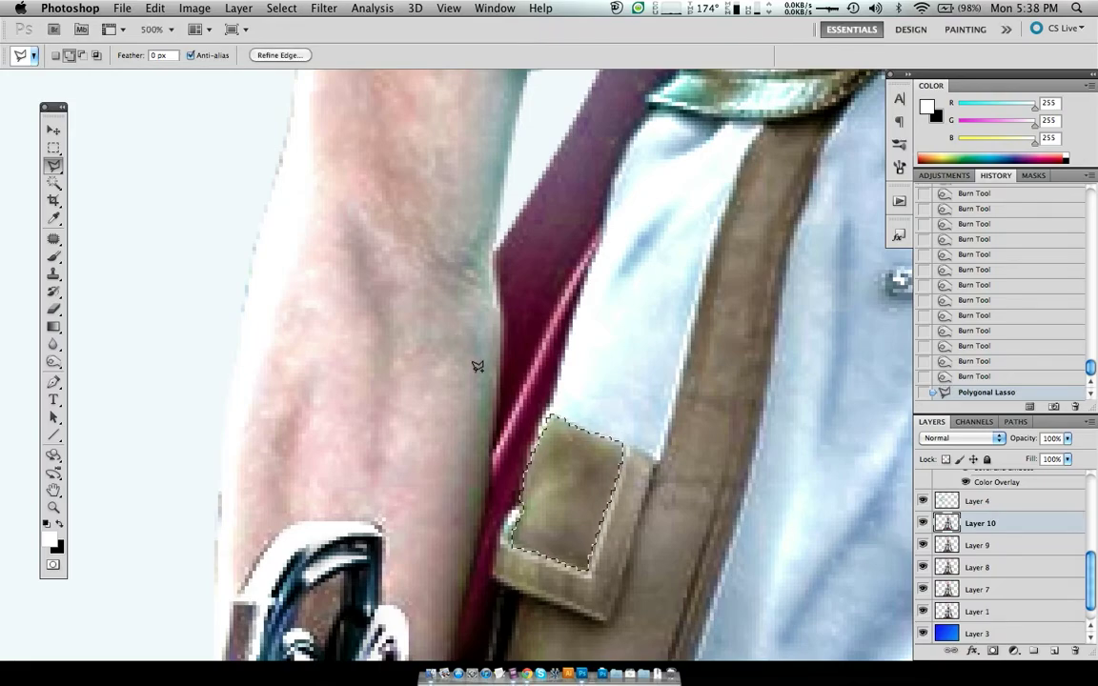
{"action": "key", "text": "ctrl+plus"}
{"action": "key", "text": "ctrl+plus"}
{"action": "key", "text": "ctrl+plus"}
{"action": "key", "text": "ctrl+plus"}
{"action": "key", "text": "ctrl+plus"}
{"action": "key", "text": "ctrl+plus"}
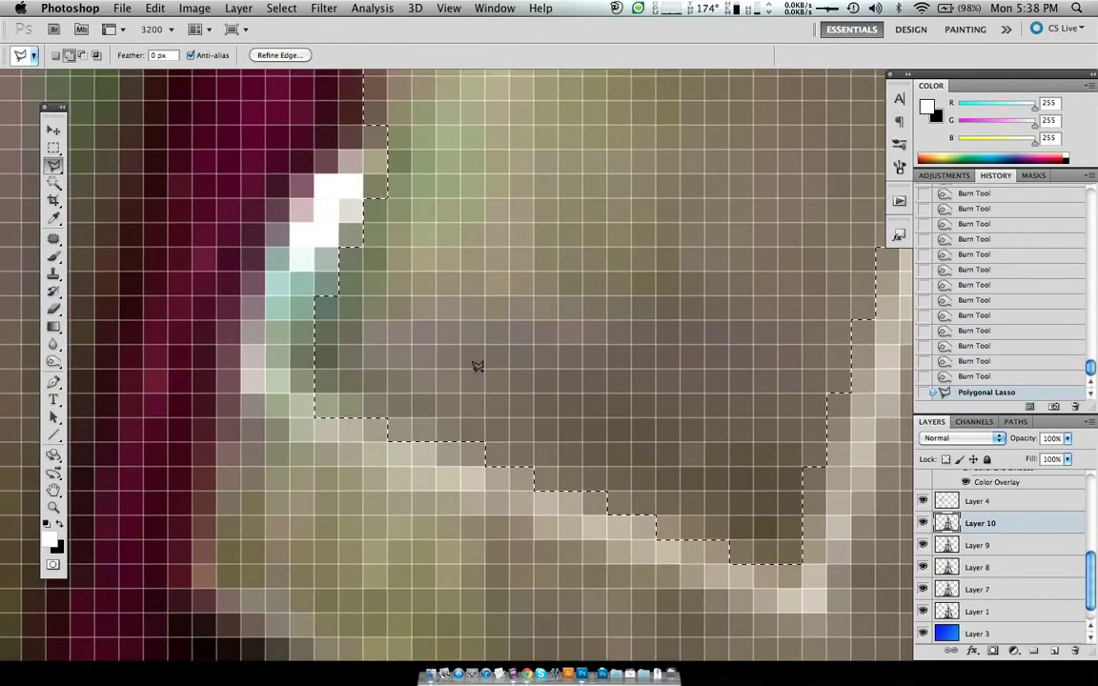
{"action": "key", "text": "m"}
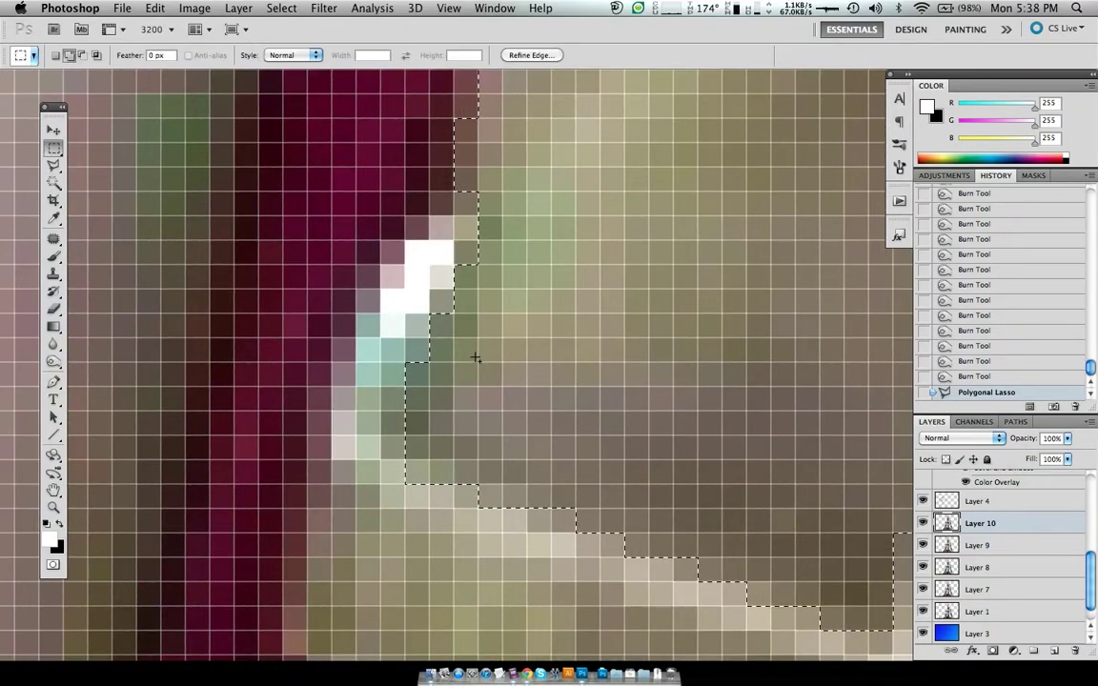
Step: Trim a stray bump and add missing edge pixels to the belt-loop selection with rectangle edits
{"action": "left_click_drag", "start_coordinate": [456, 189], "coordinate": [482, 269]}
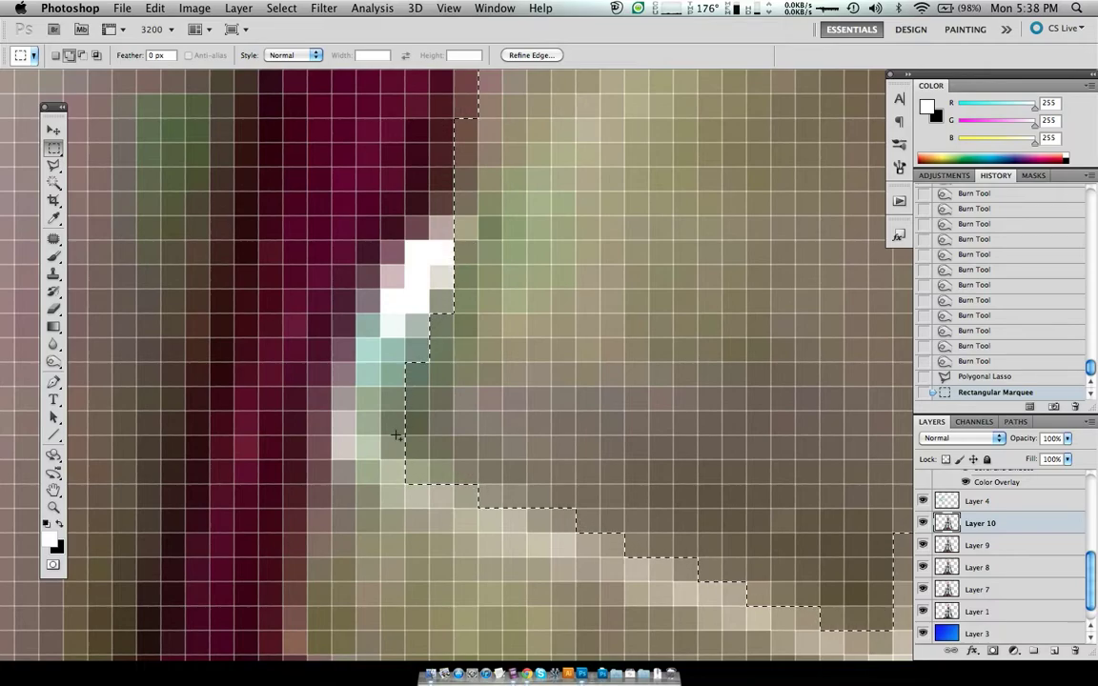
{"action": "left_click_drag", "start_coordinate": [394, 444], "coordinate": [406, 459]}
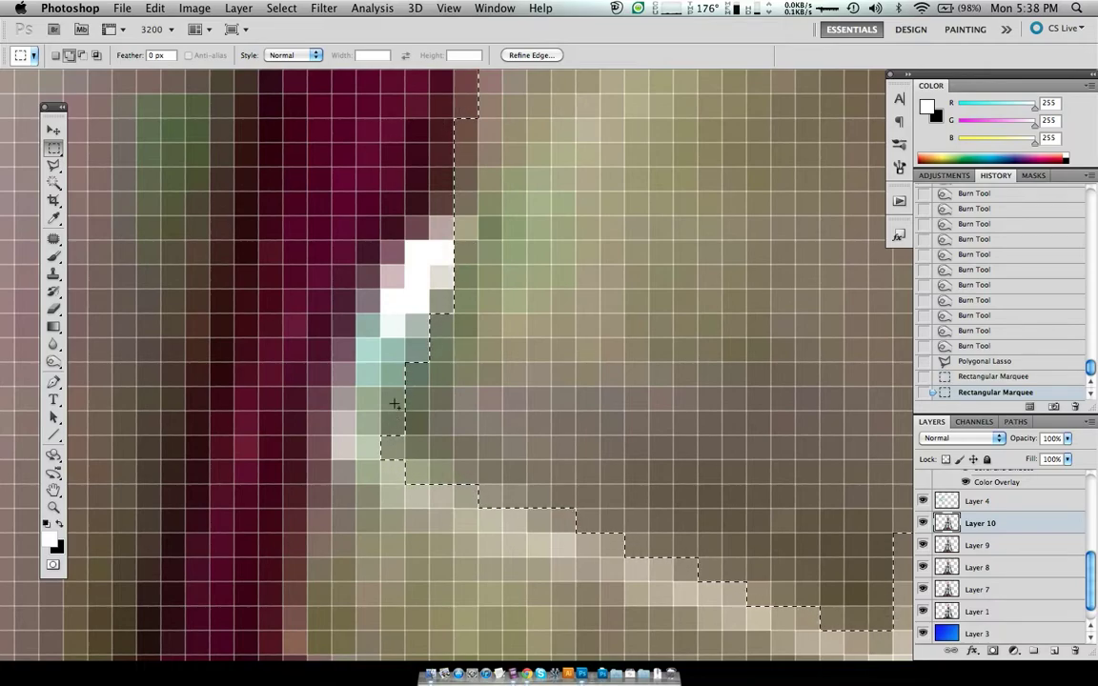
{"action": "left_click_drag", "start_coordinate": [383, 388], "coordinate": [404, 432]}
{"action": "scroll", "coordinate": [410, 457], "scroll_direction": "right", "scroll_amount": 4}
{"action": "scroll", "coordinate": [411, 457], "scroll_direction": "down", "scroll_amount": 3}
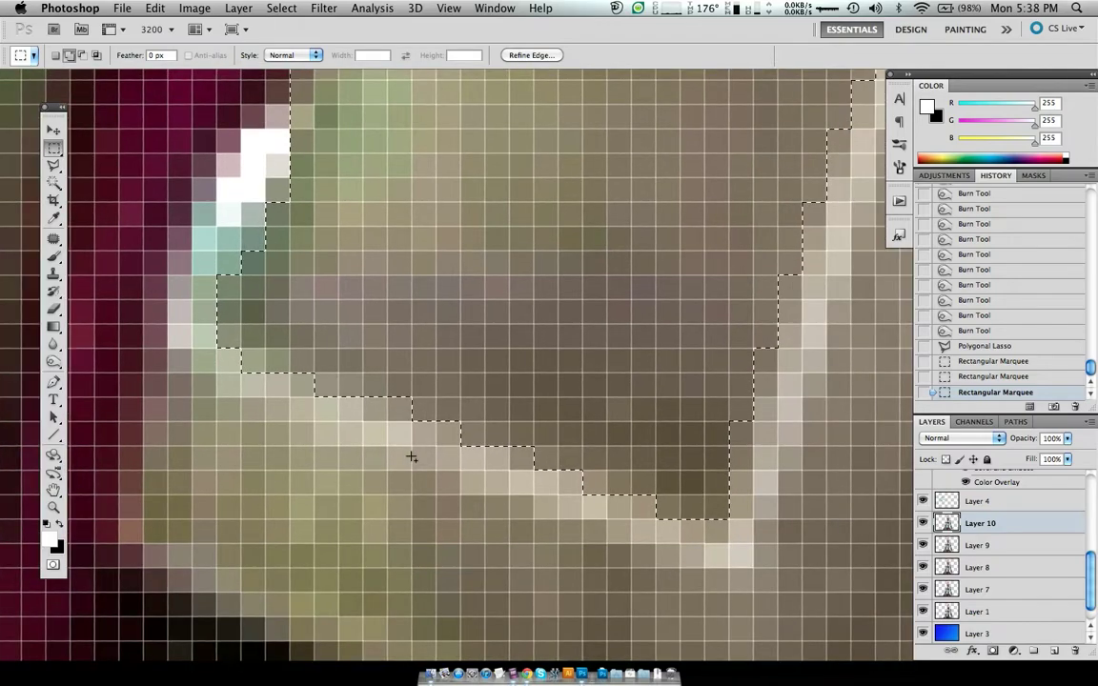
{"action": "left_click_drag", "start_coordinate": [365, 398], "coordinate": [411, 420]}
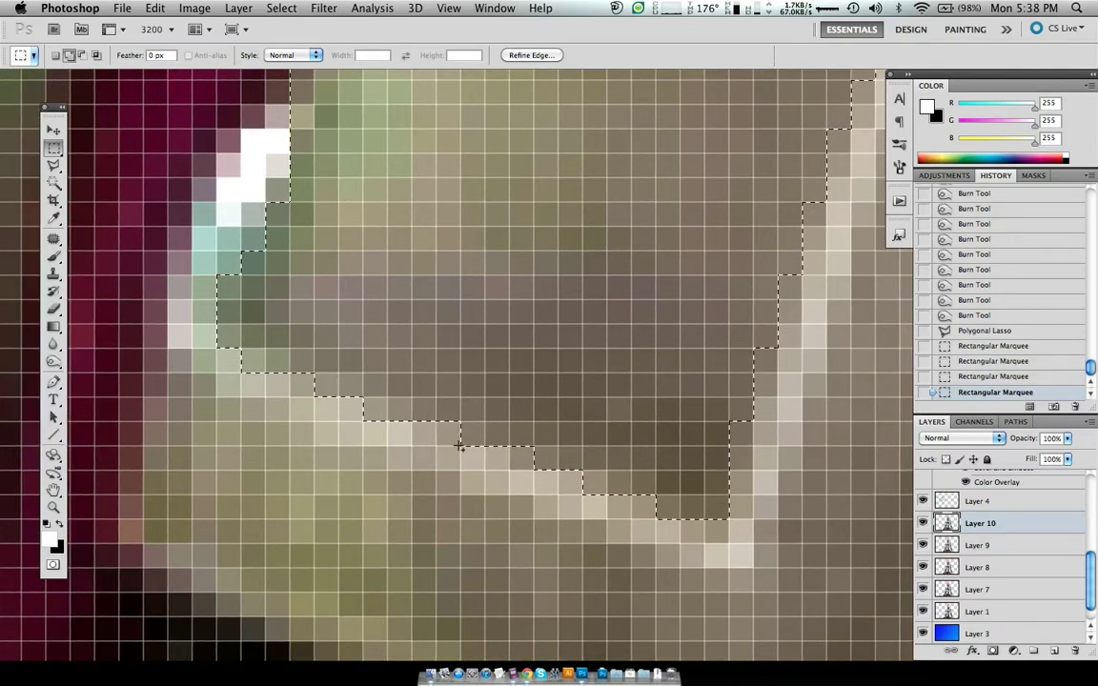
Step: Add the pixels below the selection more precisely, then pan back across the patch
{"action": "scroll", "coordinate": [454, 439], "scroll_direction": "right", "scroll_amount": 4}
{"action": "scroll", "coordinate": [453, 438], "scroll_direction": "down", "scroll_amount": 1}
{"action": "left_click_drag", "start_coordinate": [594, 505], "coordinate": [577, 525]}
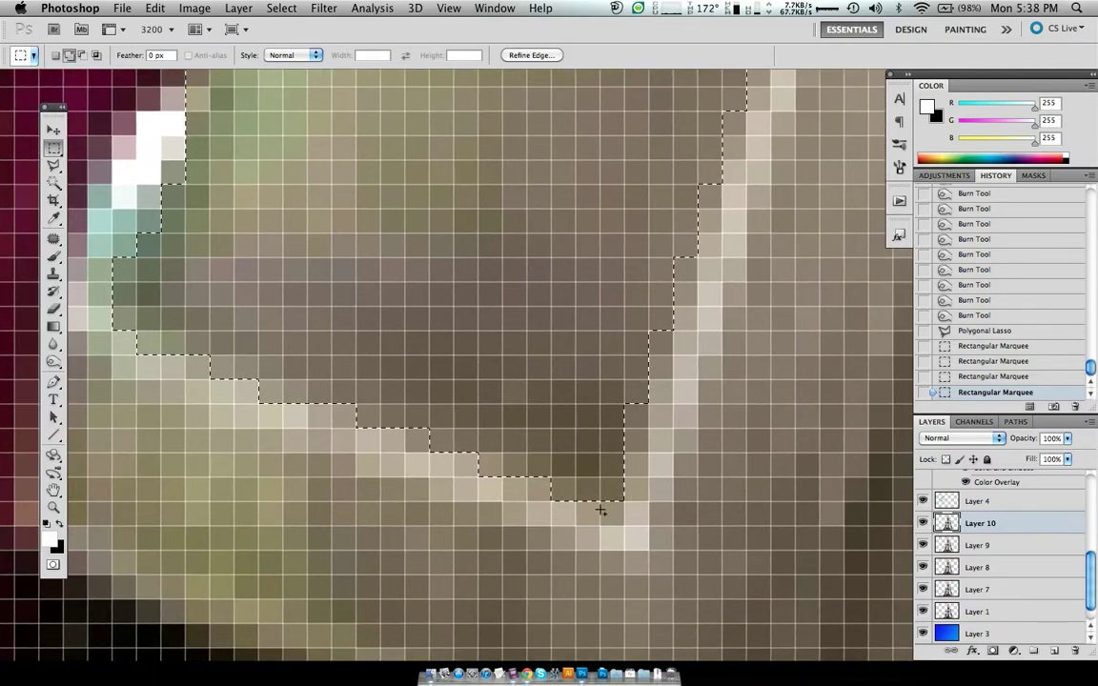
{"action": "key", "text": "ctrl+z"}
{"action": "left_click_drag", "start_coordinate": [532, 489], "coordinate": [503, 461], "text": "shift"}
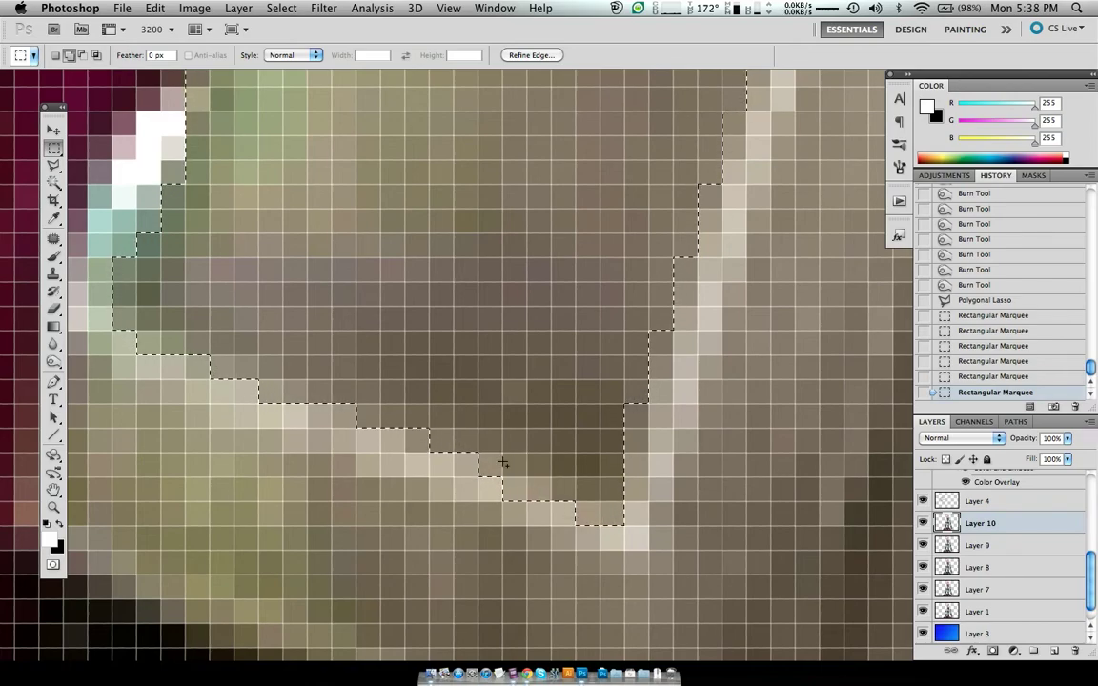
{"action": "scroll", "coordinate": [502, 462], "scroll_direction": "right", "scroll_amount": 5}
{"action": "scroll", "coordinate": [502, 461], "scroll_direction": "up", "scroll_amount": 10}
{"action": "scroll", "coordinate": [502, 462], "scroll_direction": "up", "scroll_amount": 5}
{"action": "scroll", "coordinate": [503, 461], "scroll_direction": "up", "scroll_amount": 5}
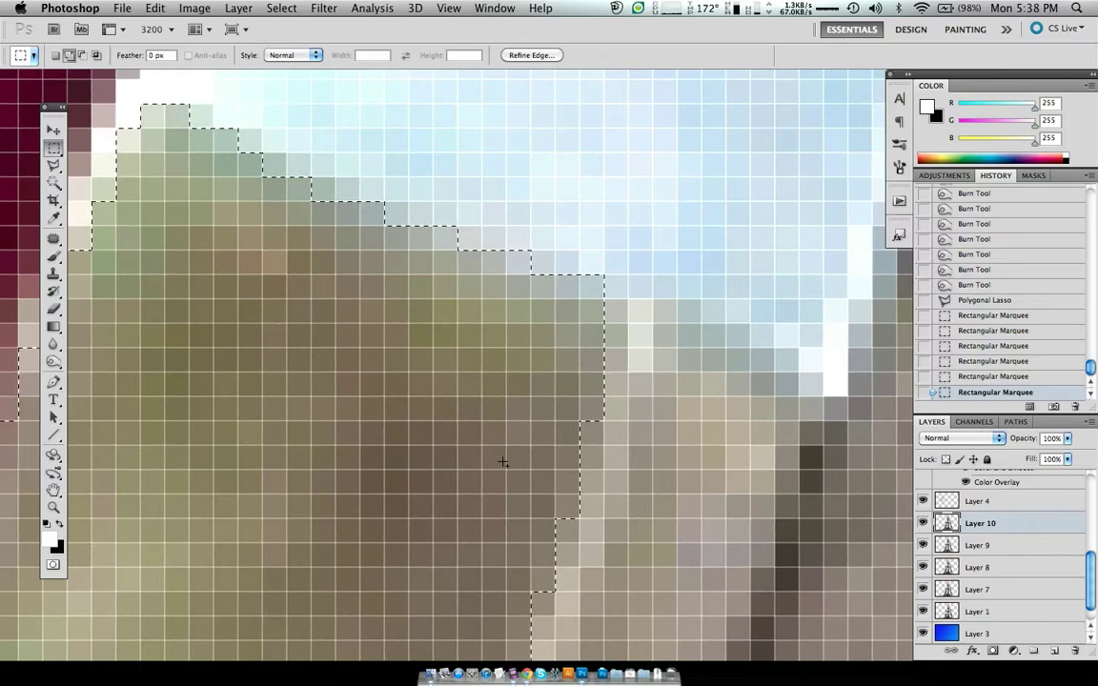
{"action": "scroll", "coordinate": [503, 463], "scroll_direction": "left", "scroll_amount": 3}
{"action": "scroll", "coordinate": [503, 466], "scroll_direction": "down", "scroll_amount": 5, "text": "alt"}
{"action": "scroll", "coordinate": [502, 465], "scroll_direction": "down", "scroll_amount": 3, "text": "alt"}
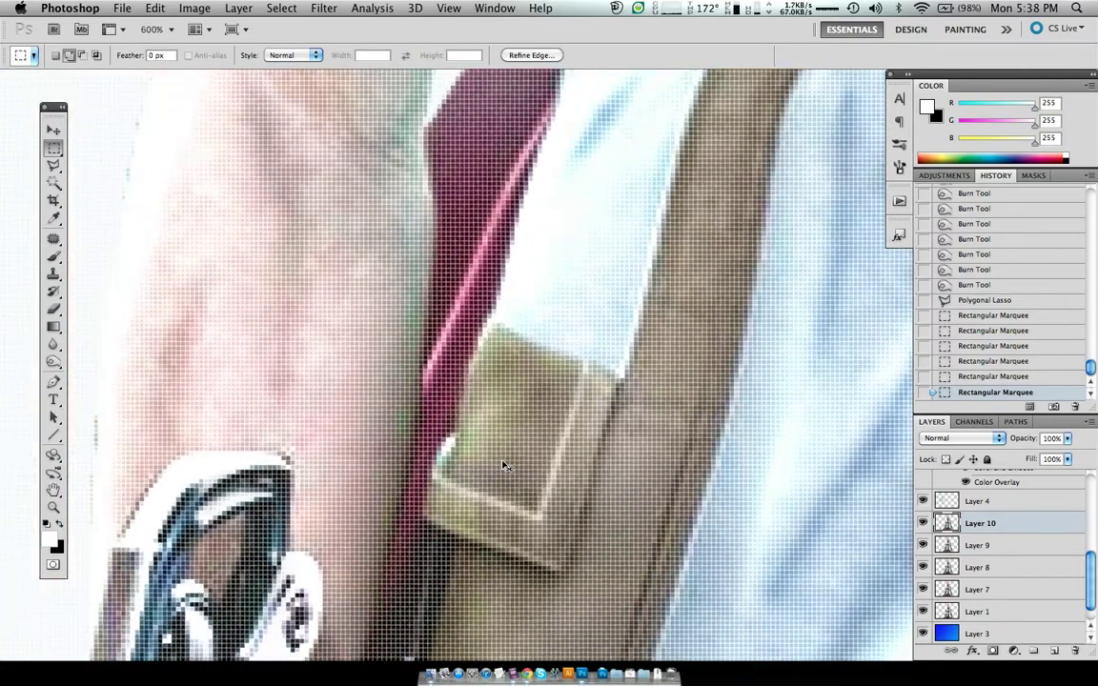
{"action": "scroll", "coordinate": [505, 465], "scroll_direction": "down", "scroll_amount": 1, "text": "alt"}
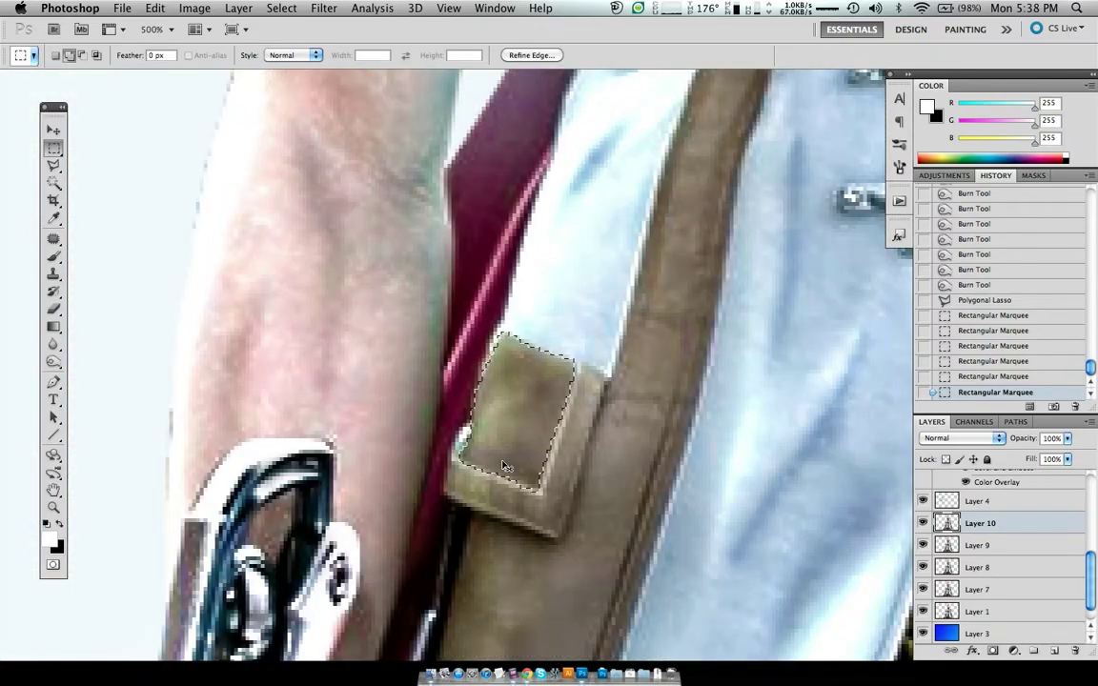
Step: Burn the selected belt-loop patch in the Highlights range, then deselect it
{"action": "key", "text": "o"}
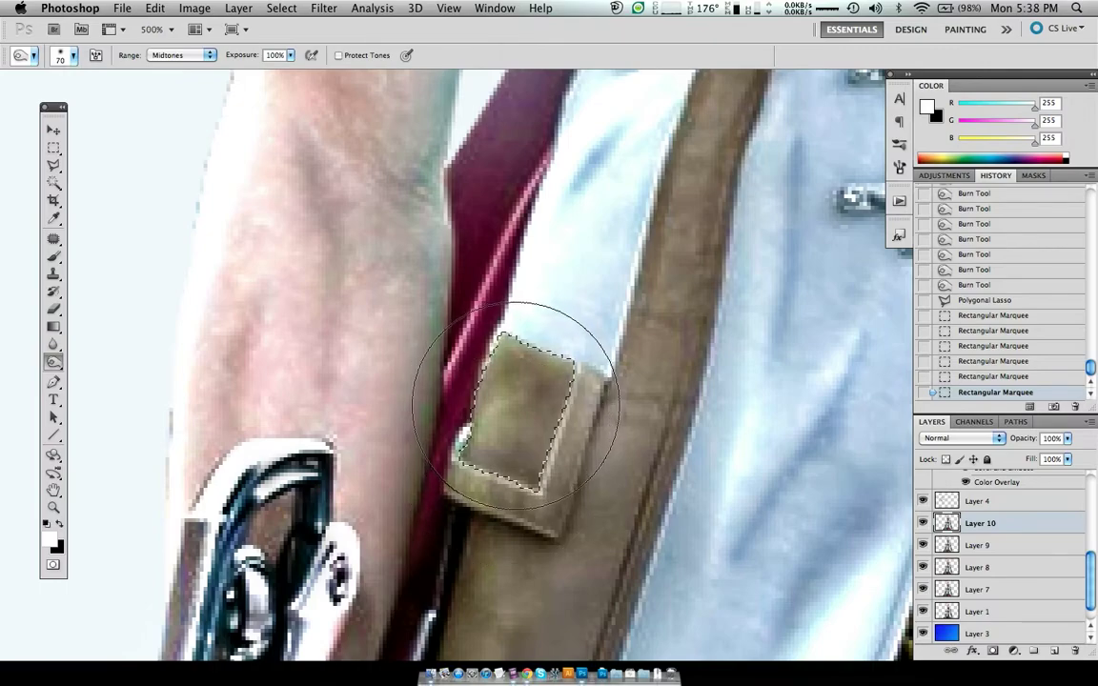
{"action": "left_click_drag", "start_coordinate": [511, 375], "coordinate": [467, 391]}
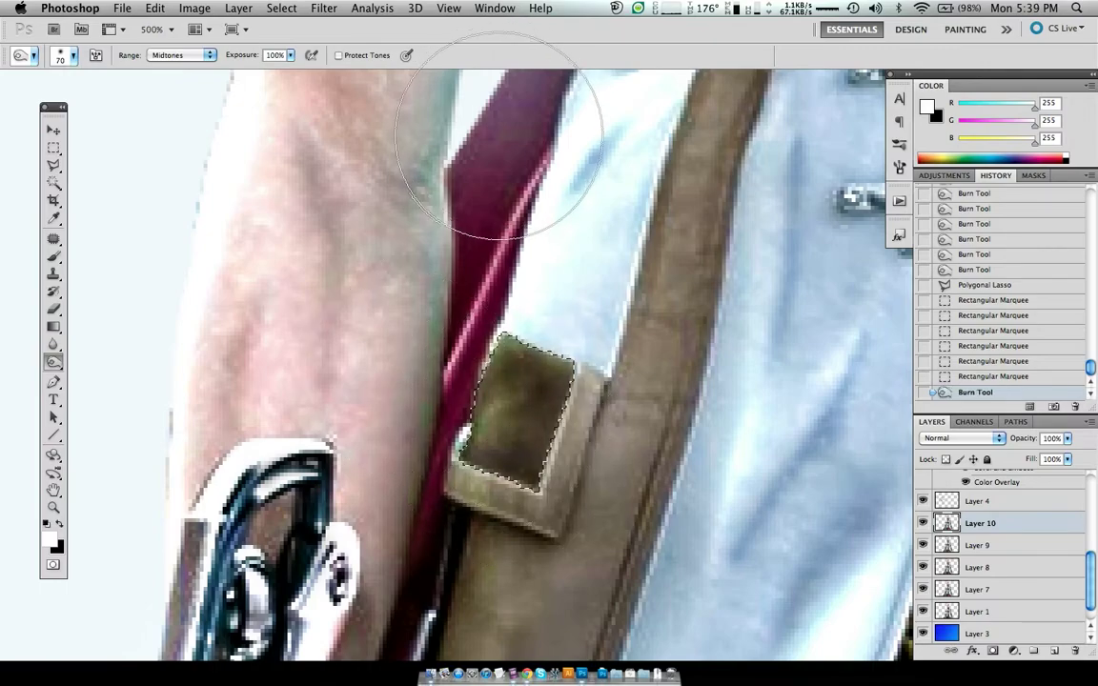
{"action": "key", "text": "ctrl+z"}
{"action": "key", "text": "alt+shift+h"}
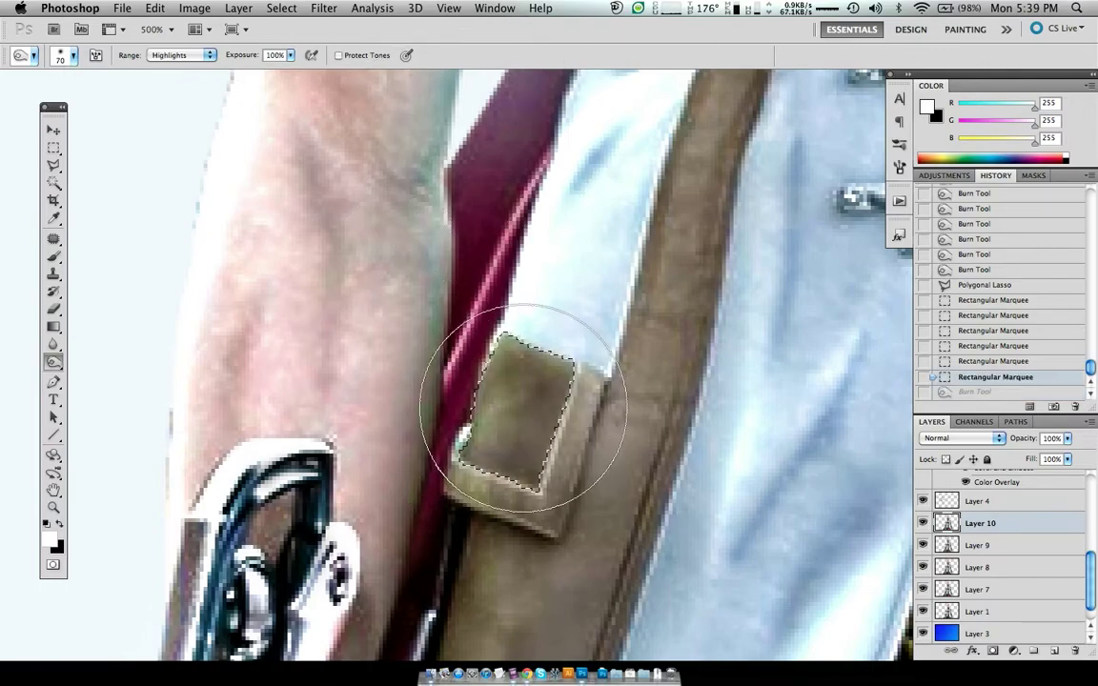
{"action": "mouse_move", "coordinate": [503, 392]}
{"action": "left_mouse_down"}
{"action": "mouse_move", "coordinate": [515, 380]}
{"action": "mouse_move", "coordinate": [527, 404]}
{"action": "left_mouse_up"}
{"action": "key", "text": "ctrl+d"}
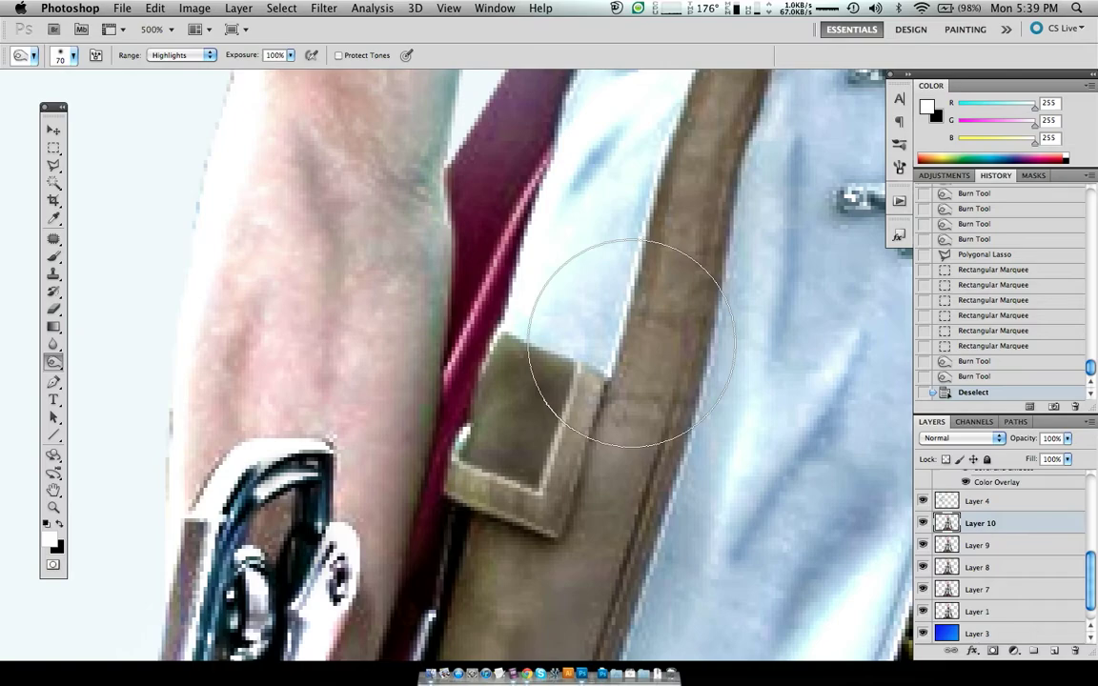
Step: Restore the strap tab selection and switch to a much larger Dodge brush
{"action": "key", "text": "ctrl+alt+z"}
{"action": "key", "text": "ctrl+alt+z"}
{"action": "key", "text": "ctrl+alt+z"}
{"action": "key", "text": "ctrl+alt+z"}
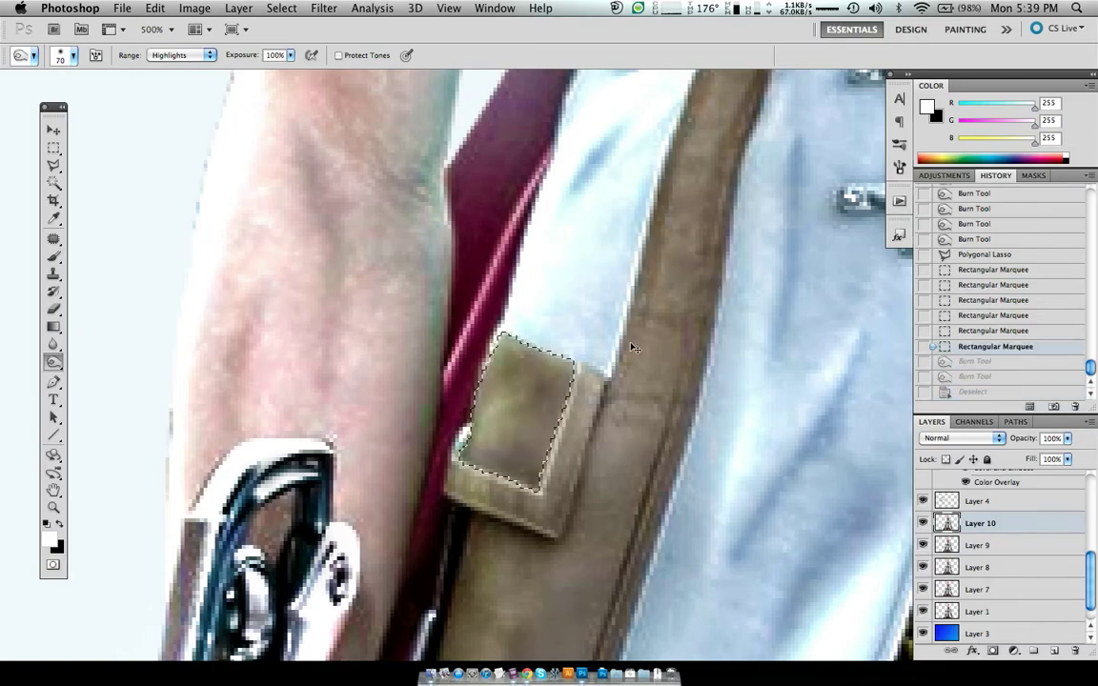
{"action": "key", "text": "ctrl+shift+z"}
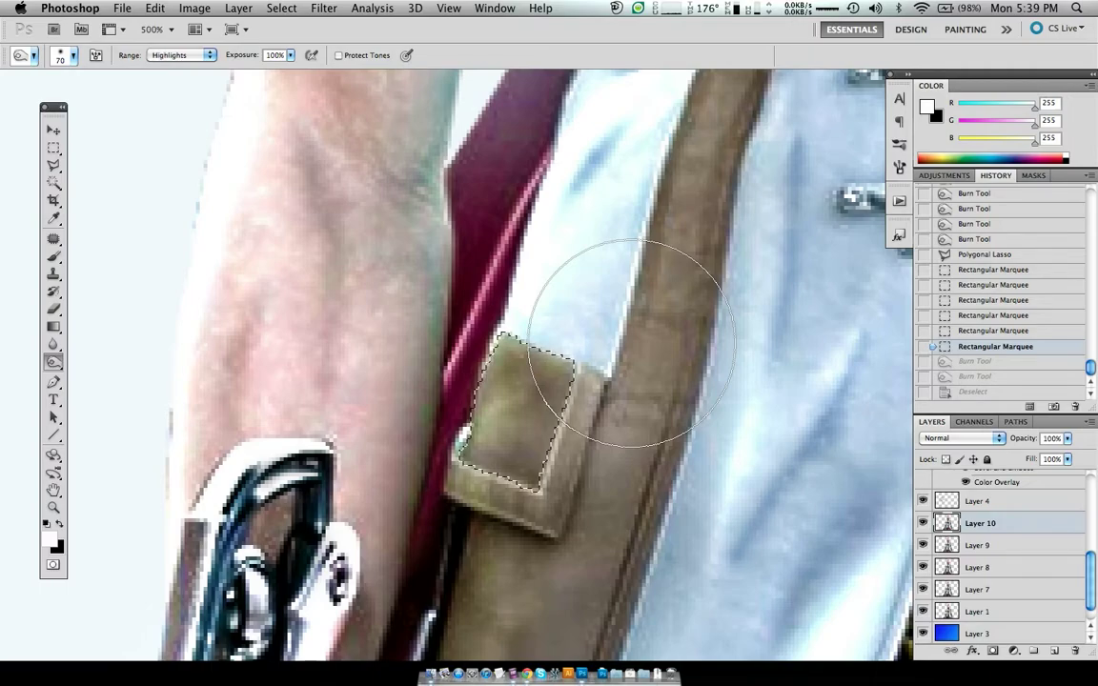
{"action": "key", "text": "shift+o"}
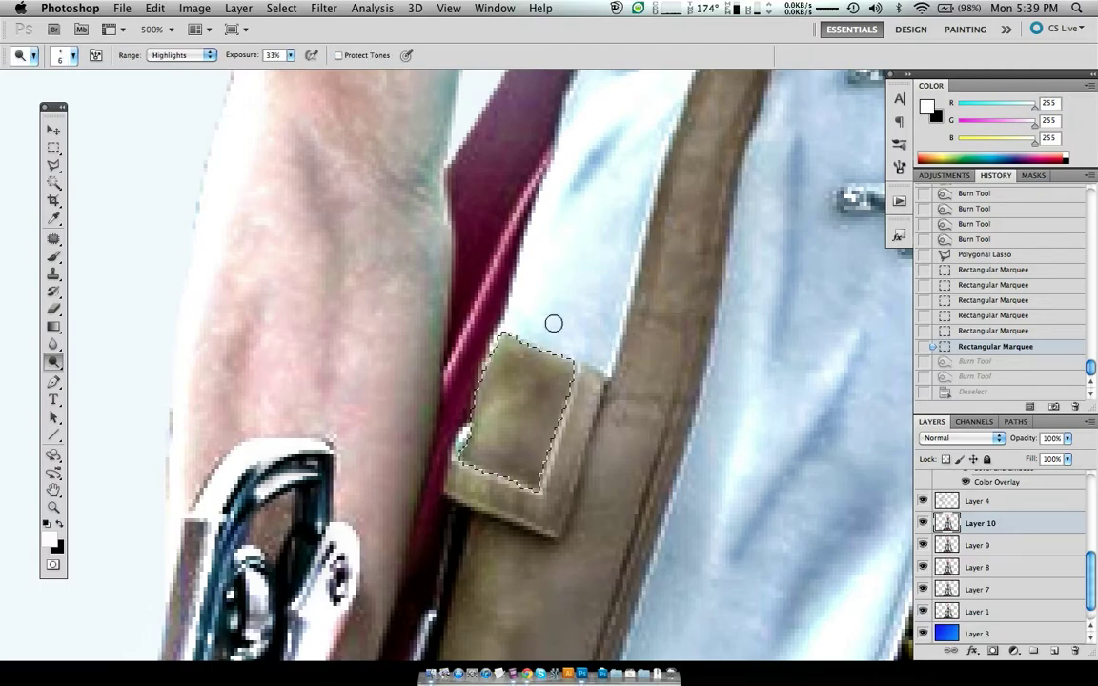
{"action": "left_click", "coordinate": [60, 59]}
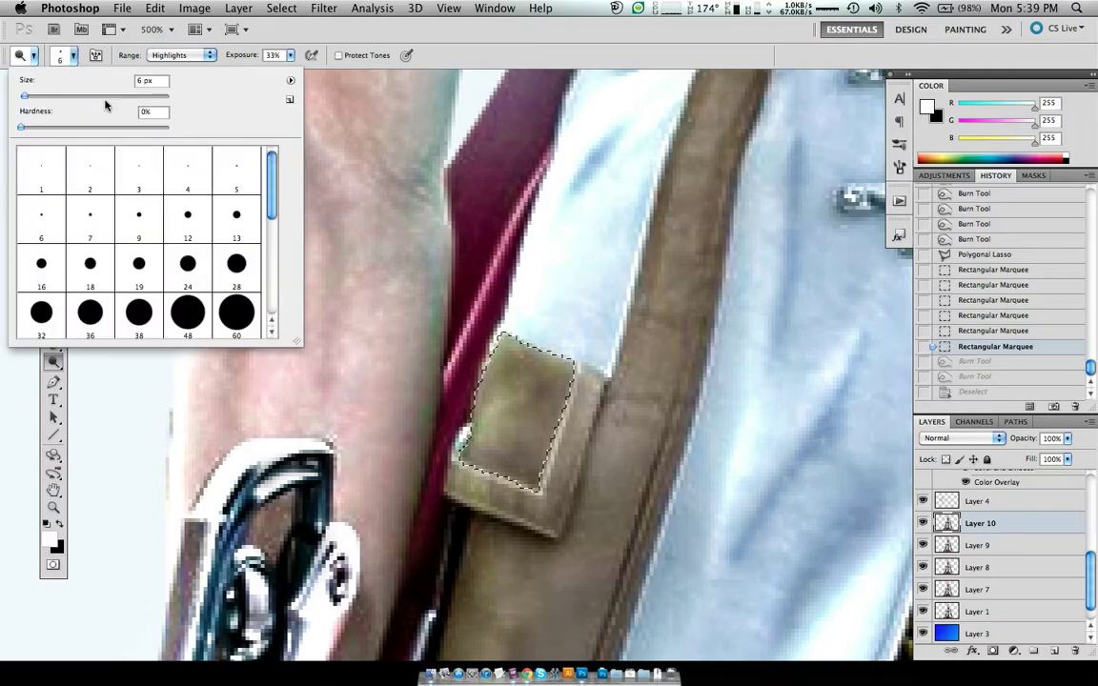
{"action": "left_click", "coordinate": [106, 97]}
{"action": "left_click", "coordinate": [434, 55]}
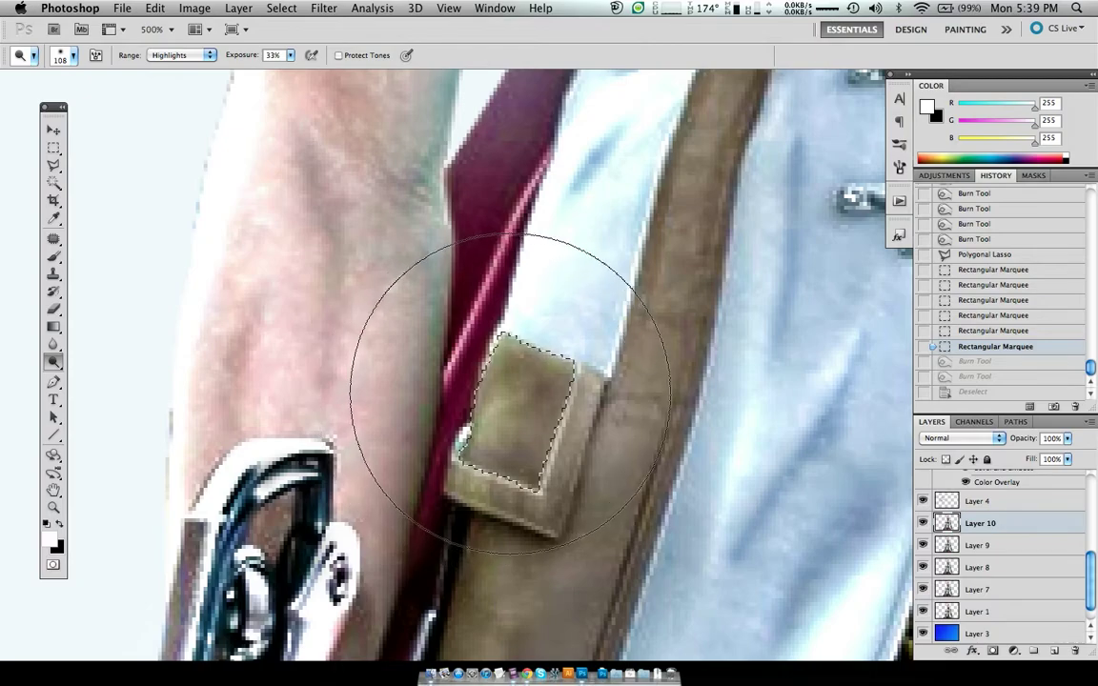
Step: Dodge the selected strap tab at 61% exposure, then drop the selection
{"action": "mouse_move", "coordinate": [505, 394]}
{"action": "left_mouse_down"}
{"action": "mouse_move", "coordinate": [475, 479]}
{"action": "mouse_move", "coordinate": [503, 392]}
{"action": "left_mouse_up"}
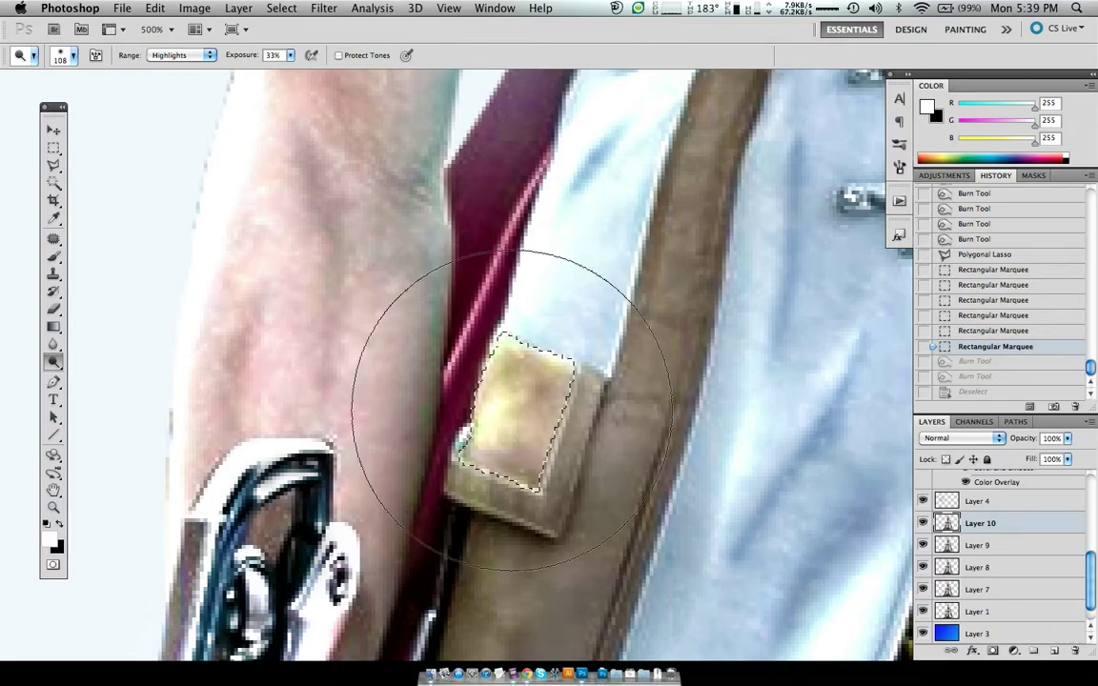
{"action": "key", "text": "ctrl+z"}
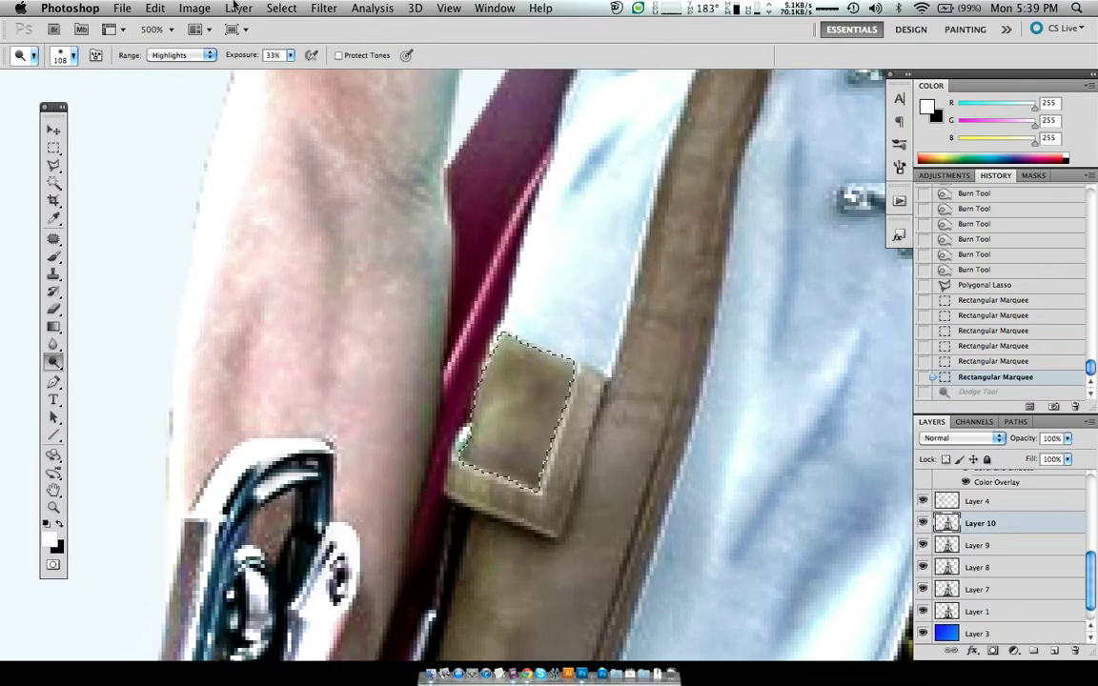
{"action": "left_click_drag", "start_coordinate": [251, 60], "coordinate": [257, 60]}
{"action": "left_click", "coordinate": [488, 356]}
{"action": "left_click", "coordinate": [482, 357]}
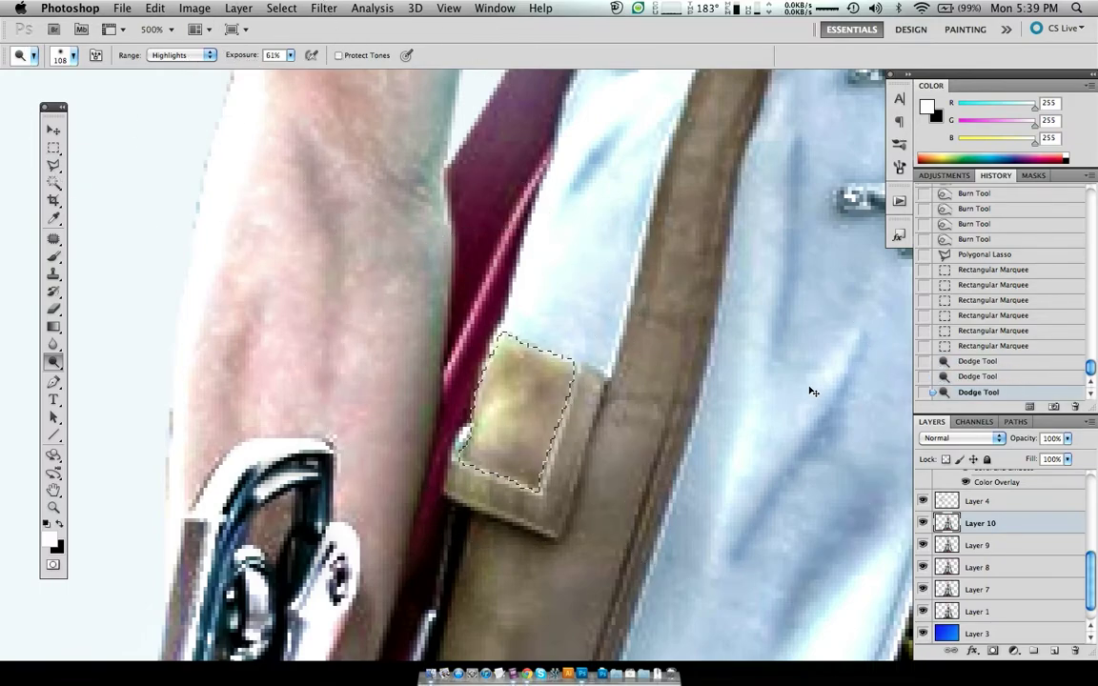
{"action": "key", "text": "ctrl+d"}
{"action": "key", "text": "shift+o"}
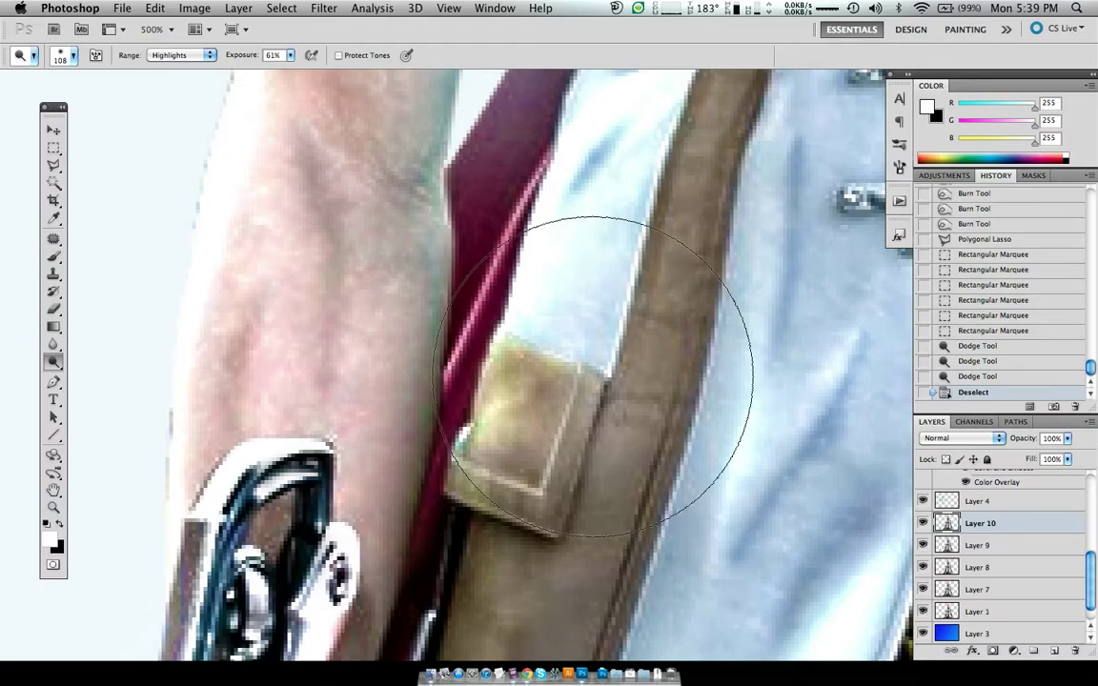
{"action": "key", "text": "bracketleft"}
{"action": "key", "text": "bracketleft"}
{"action": "key", "text": "bracketleft"}
{"action": "key", "text": "bracketleft"}
{"action": "key", "text": "bracketleft"}
{"action": "key", "text": "bracketleft"}
{"action": "key", "text": "bracketleft"}
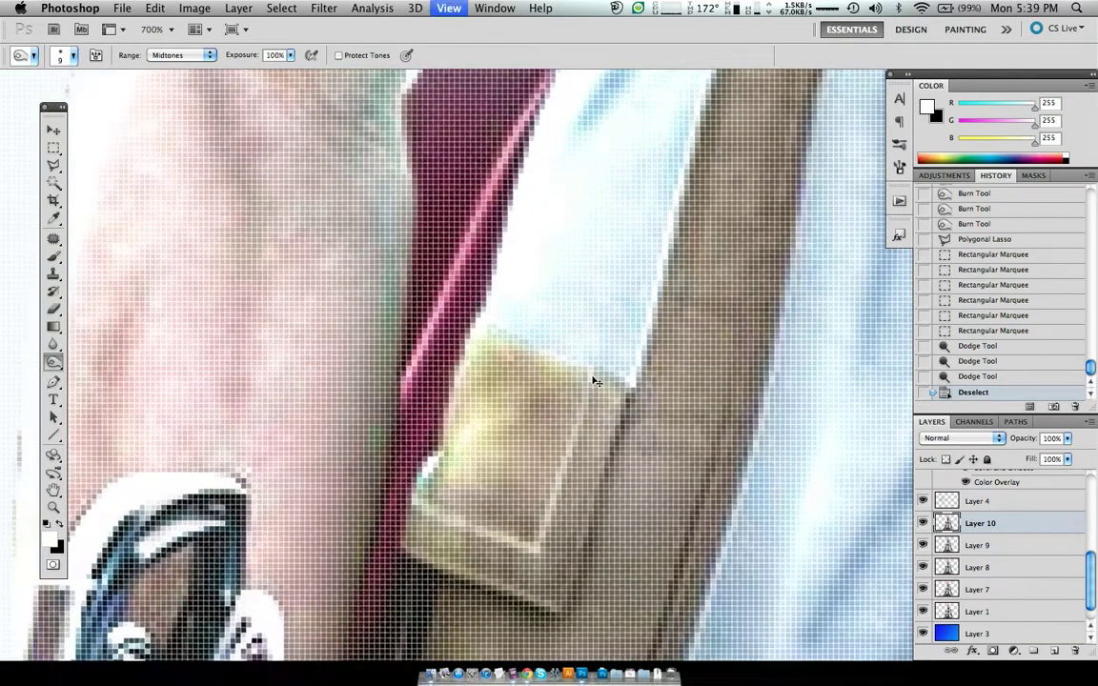
Step: Trace the strap tab's outer rim with the Polygonal Lasso
{"action": "key", "text": "l"}
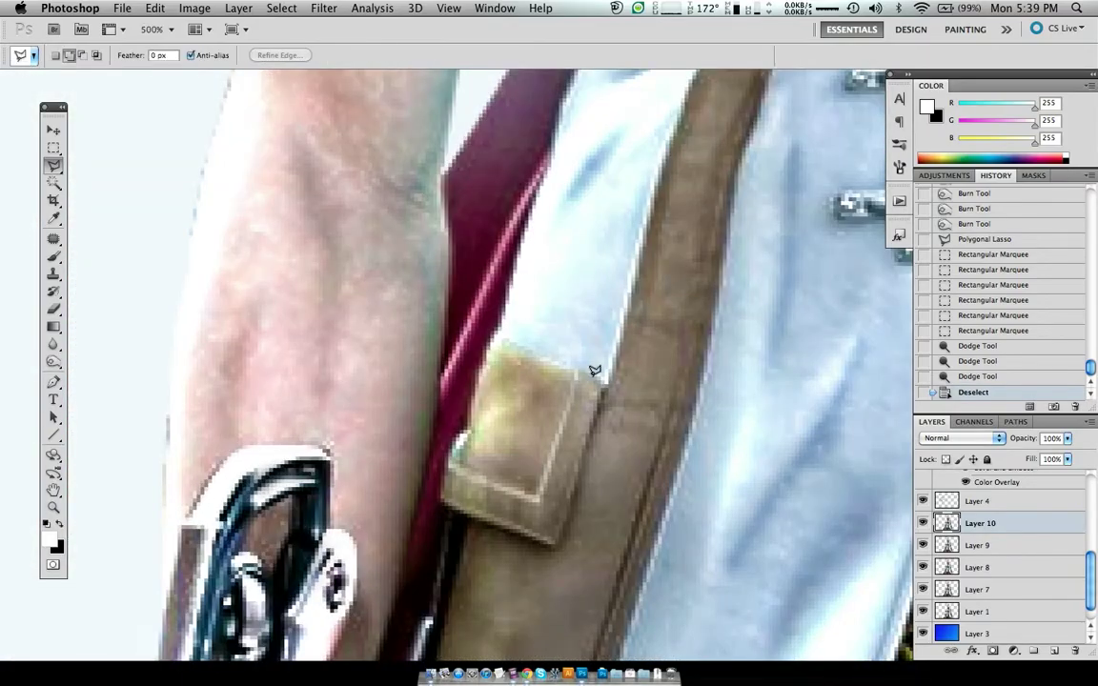
{"action": "left_click", "coordinate": [581, 372]}
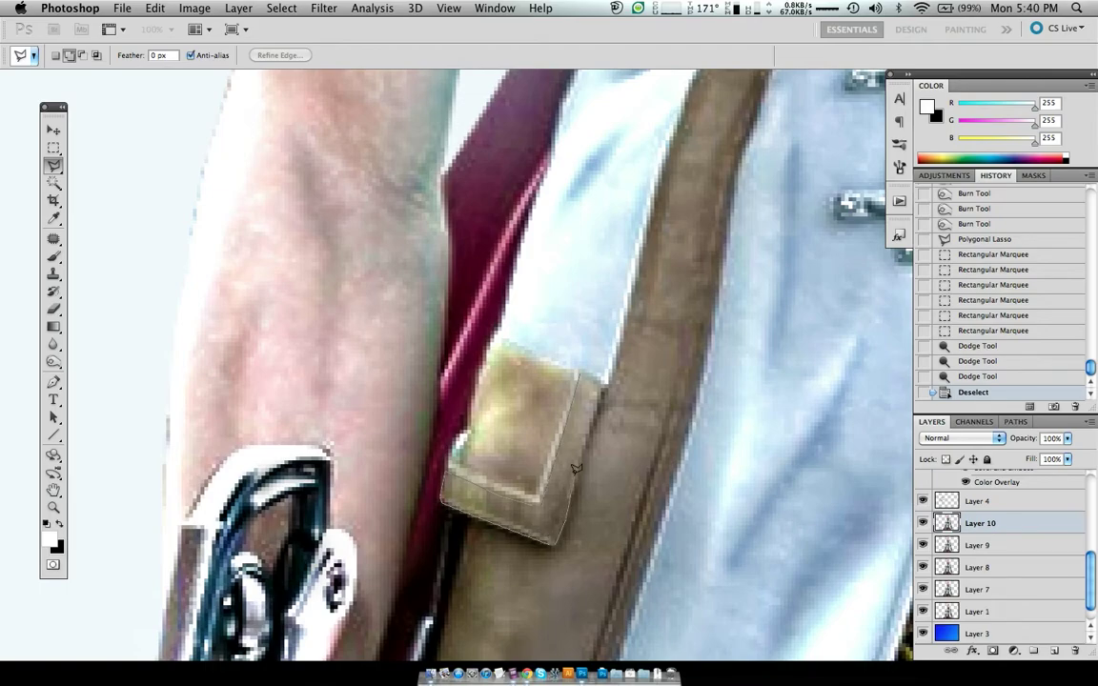
{"action": "left_click", "coordinate": [581, 368]}
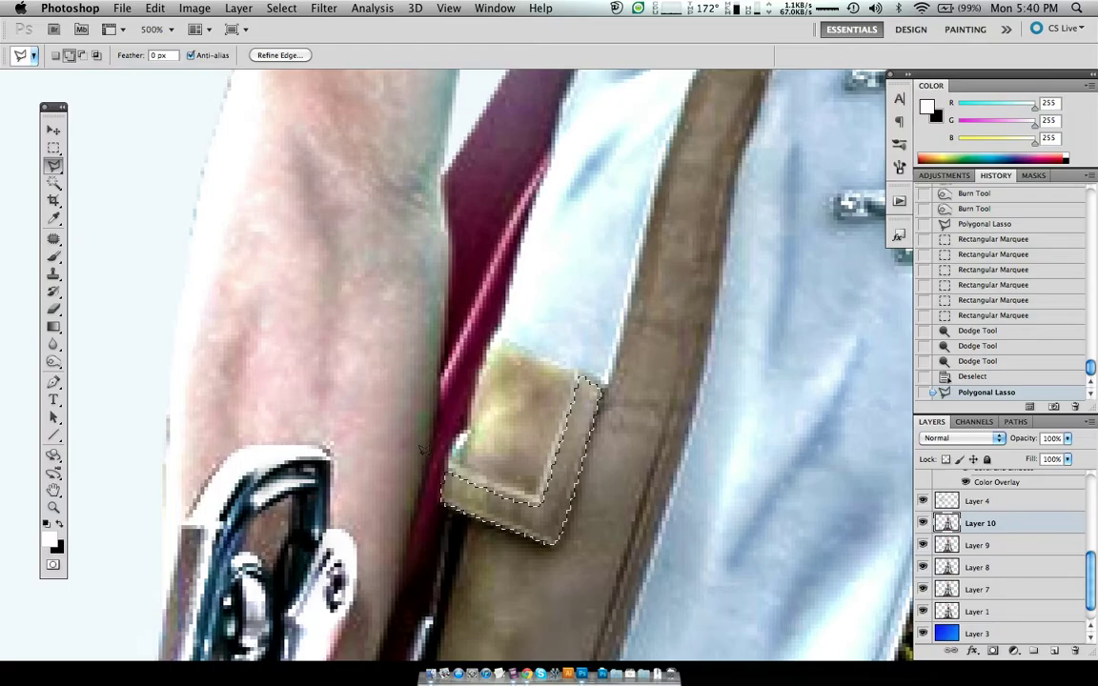
{"action": "key", "text": "o"}
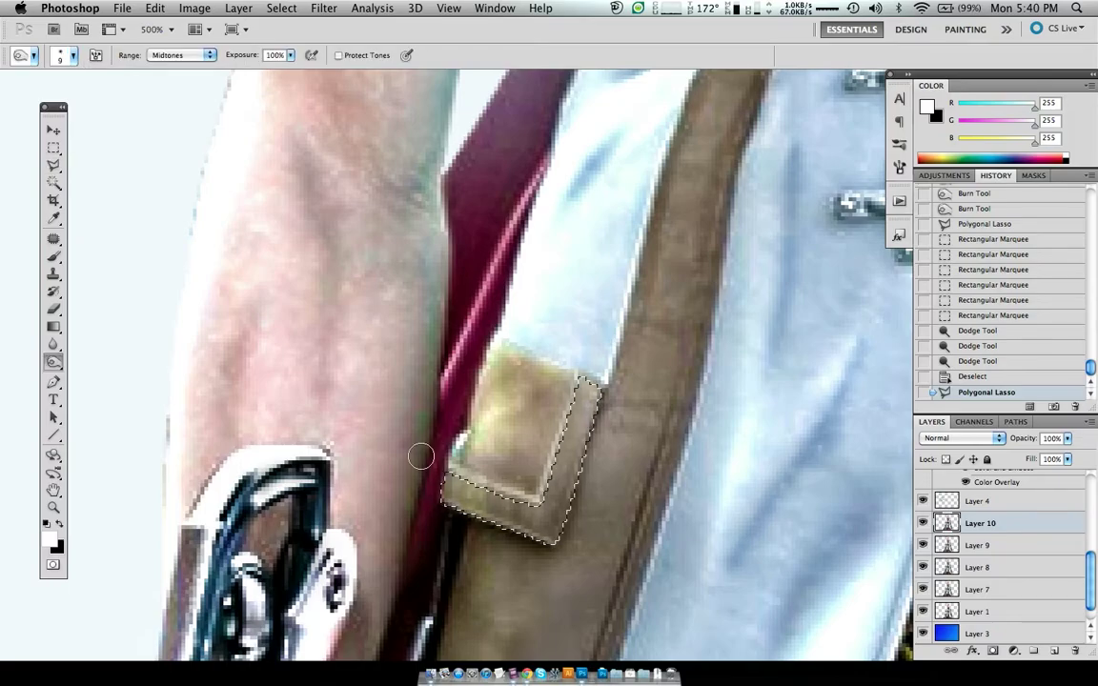
{"action": "key", "text": "m"}
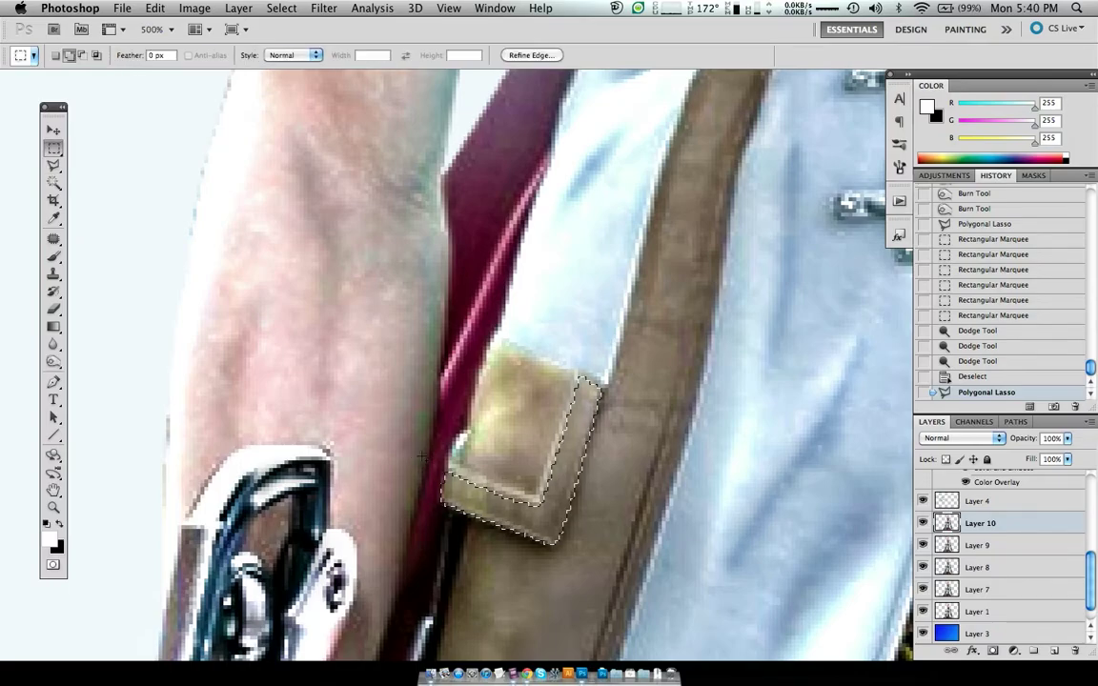
{"action": "key", "text": "l"}
Step: Zoom in, try and undo a Saturation blend mode, then finish the rim selection at 500%
{"action": "scroll", "coordinate": [421, 455], "scroll_direction": "up", "scroll_amount": 3}
{"action": "scroll", "coordinate": [421, 456], "scroll_direction": "up", "scroll_amount": 3}
{"action": "scroll", "coordinate": [422, 456], "scroll_direction": "up", "scroll_amount": 2}
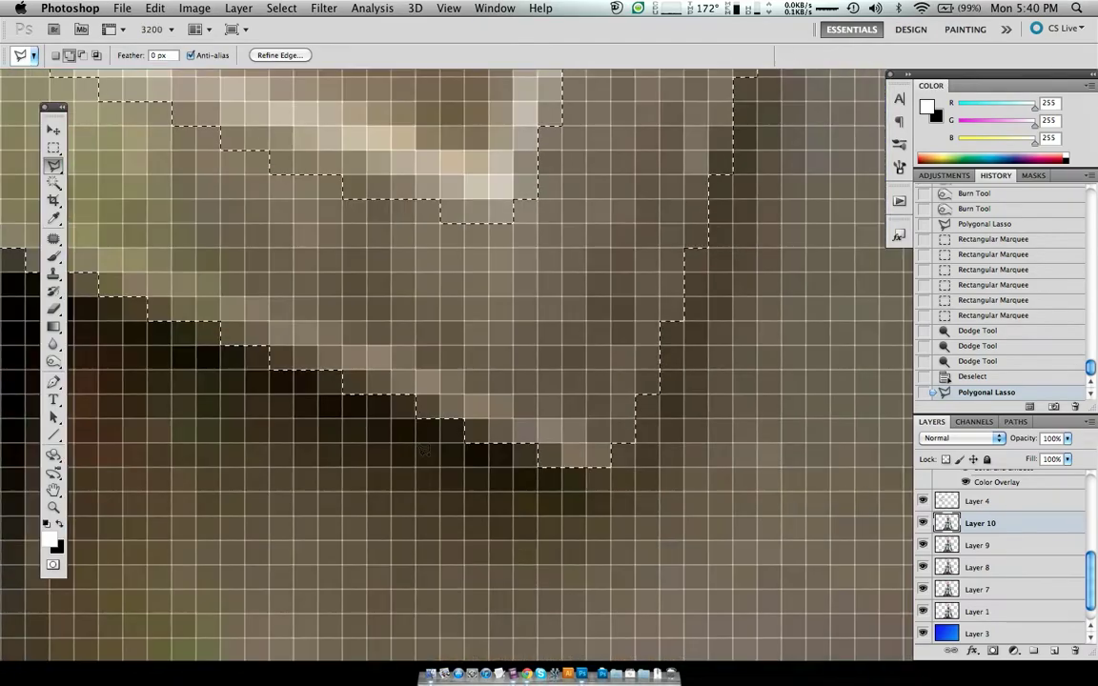
{"action": "scroll", "coordinate": [424, 453], "scroll_direction": "up", "scroll_amount": 3}
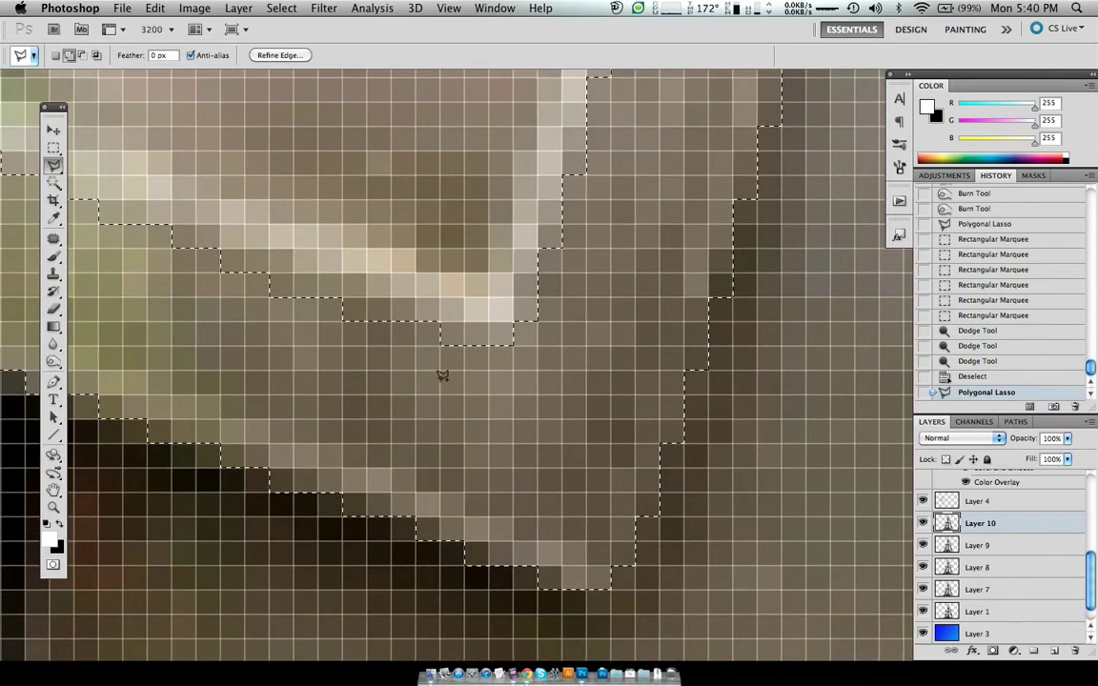
{"action": "key", "text": "shift+minus"}
{"action": "key", "text": "shift+minus"}
{"action": "key", "text": "shift+minus"}
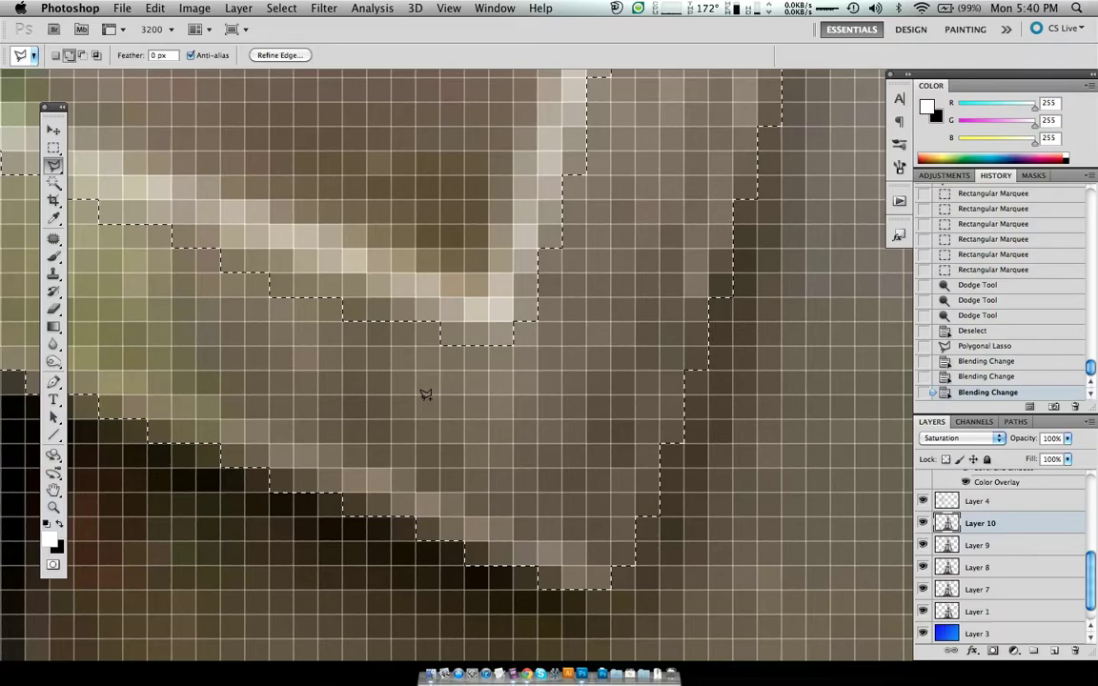
{"action": "key", "text": "ctrl+alt+z"}
{"action": "key", "text": "ctrl+alt+z"}
{"action": "key", "text": "ctrl+alt+z"}
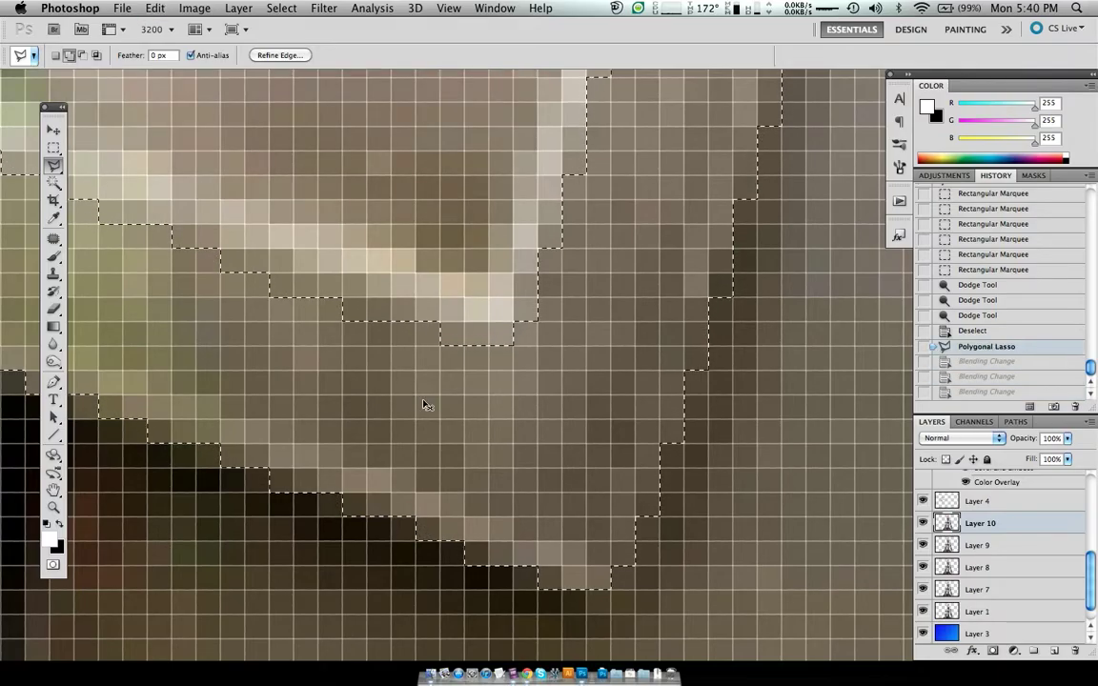
{"action": "key", "text": "ctrl+minus"}
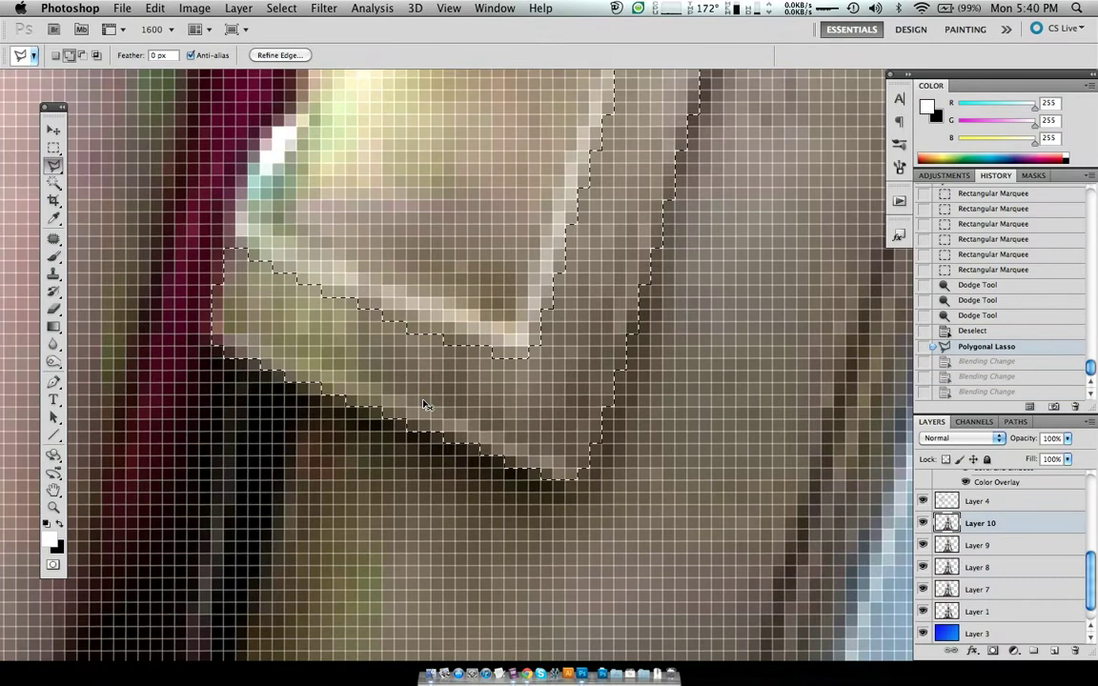
{"action": "key", "text": "ctrl+minus"}
{"action": "key", "text": "ctrl+minus"}
{"action": "key", "text": "ctrl+minus"}
{"action": "key", "text": "ctrl+minus"}
{"action": "key", "text": "ctrl+minus"}
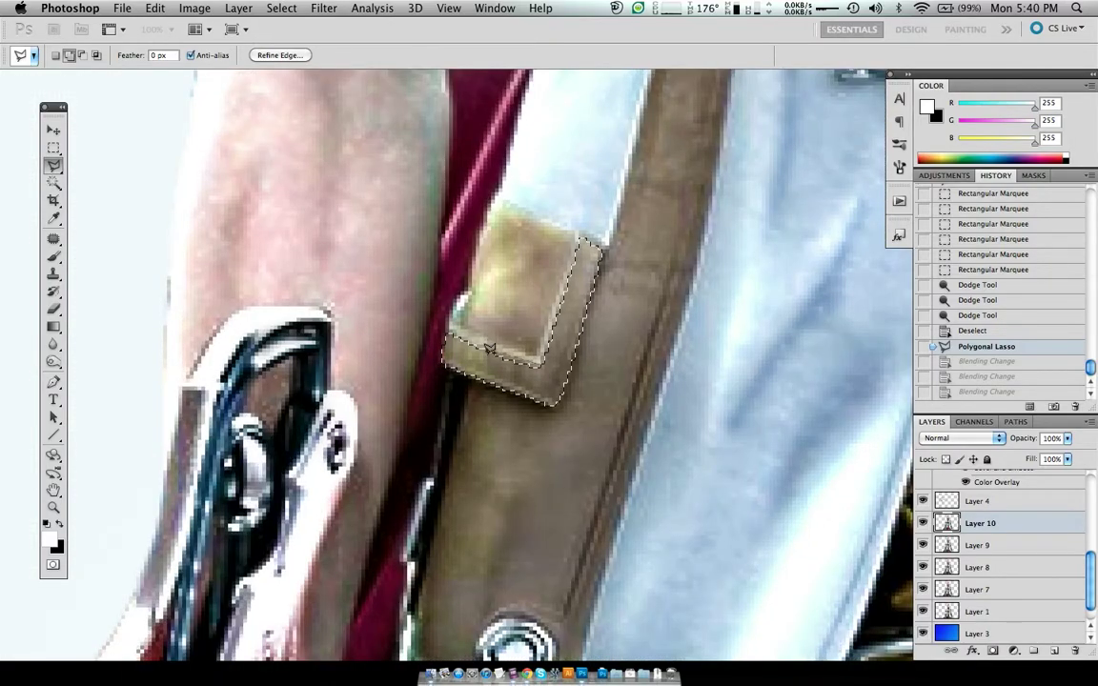
{"action": "left_click", "coordinate": [554, 371]}
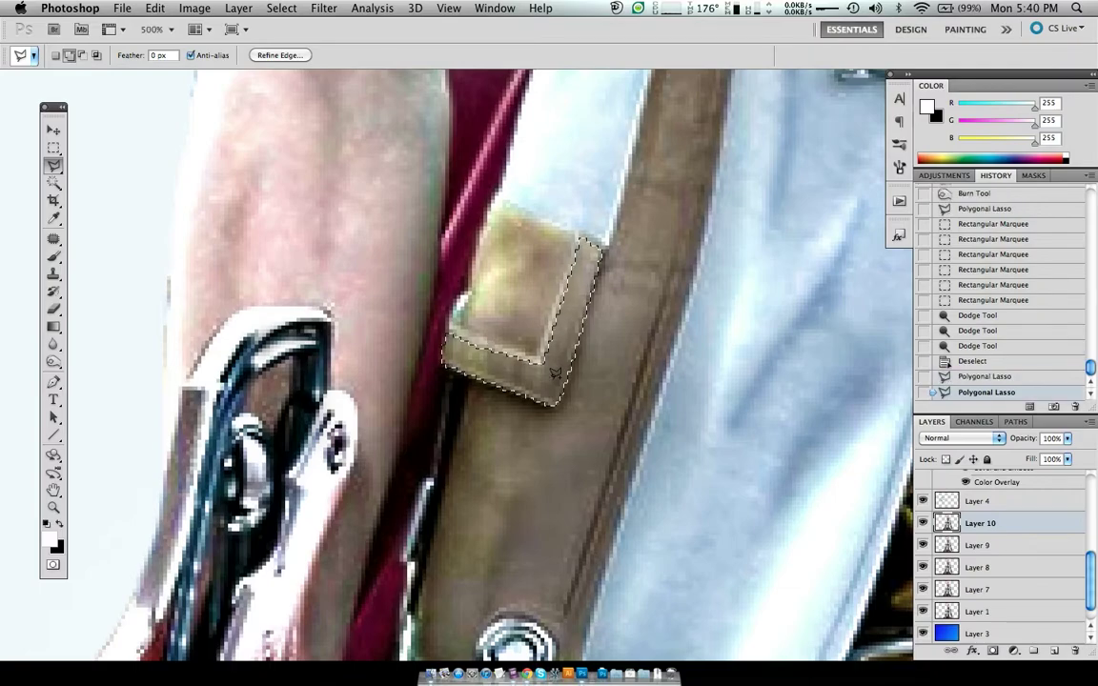
Step: Burn the selected tab rim with a size-40 brush, check the whole image, and restore the selection
{"action": "key", "text": "o"}
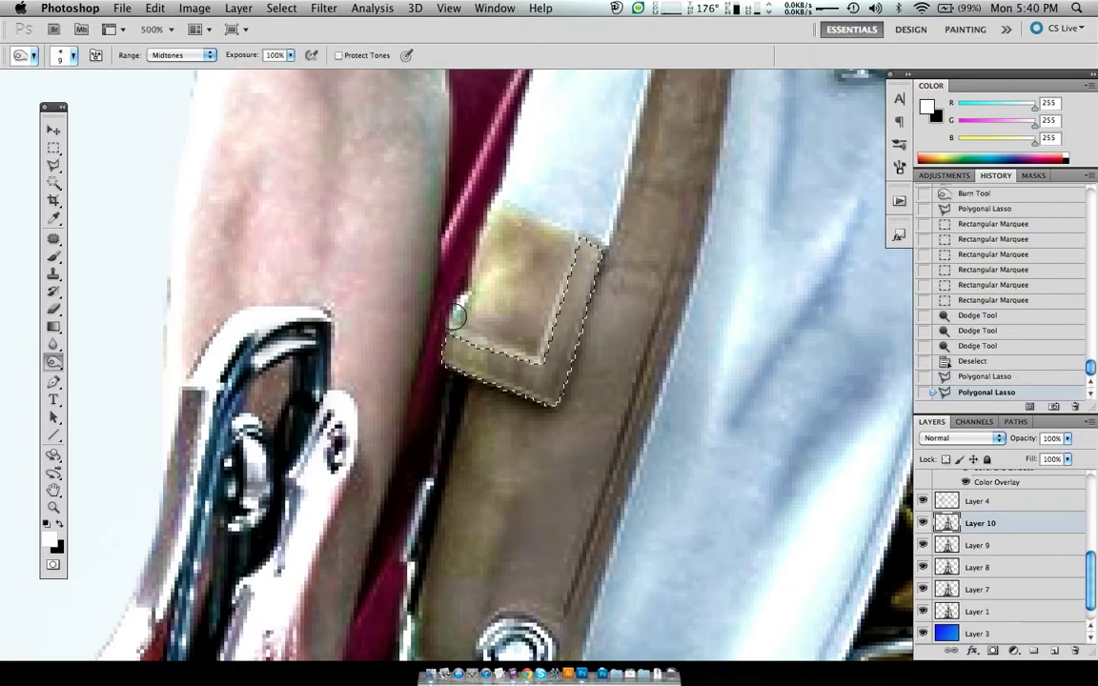
{"action": "key", "text": "bracketright"}
{"action": "key", "text": "bracketright"}
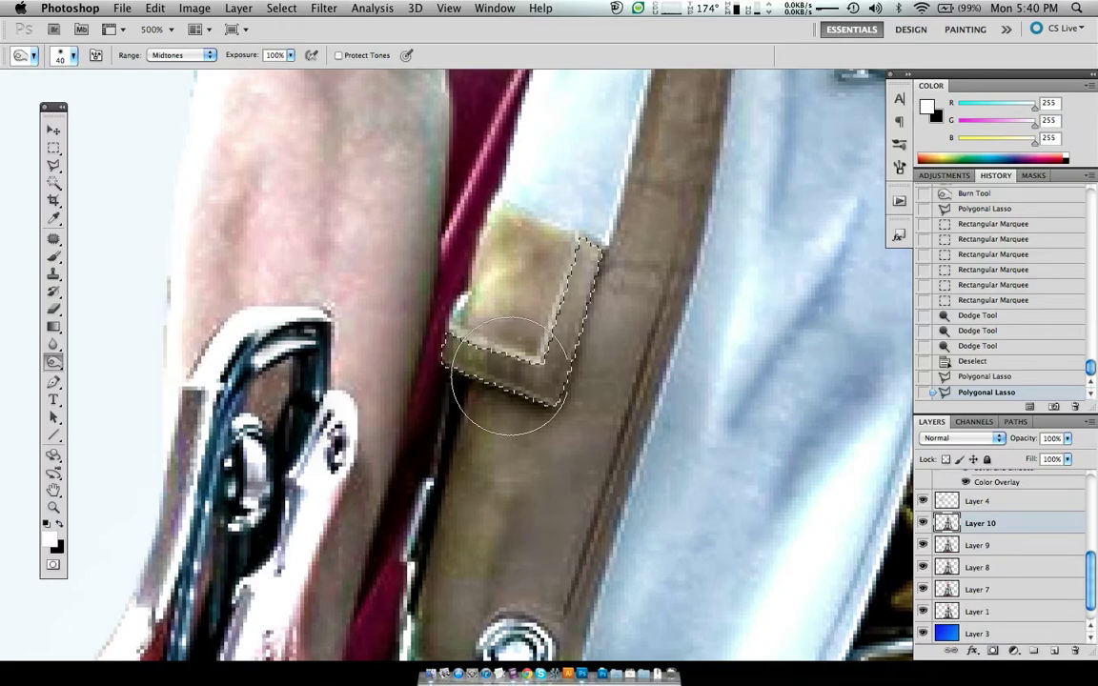
{"action": "left_click_drag", "start_coordinate": [588, 220], "coordinate": [454, 282]}
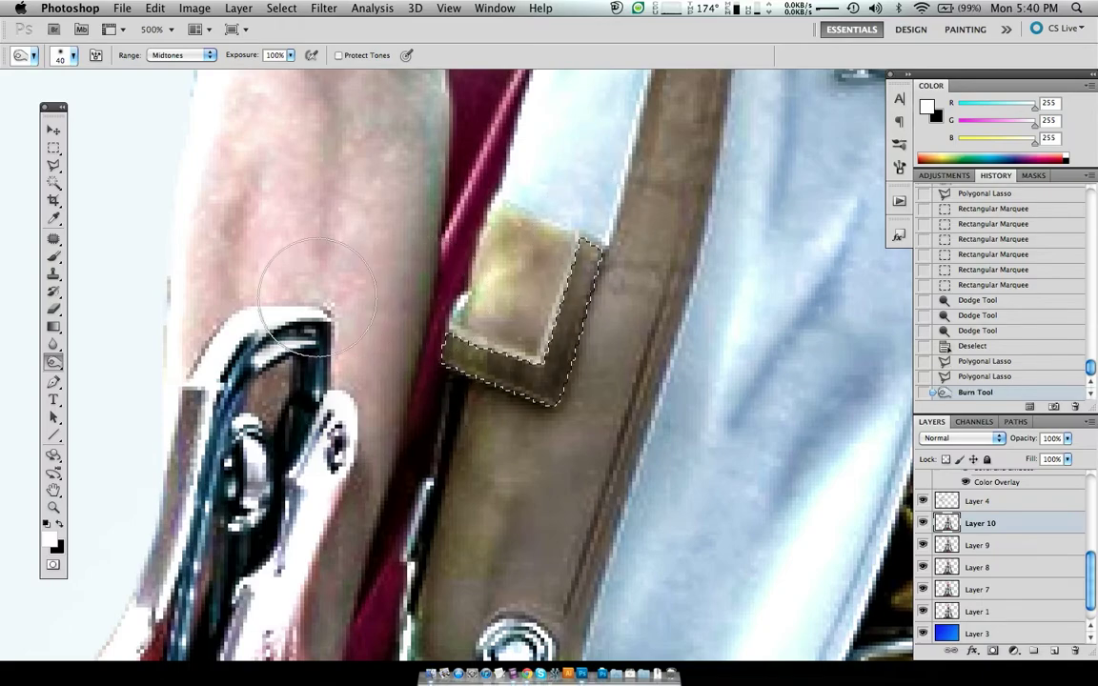
{"action": "key", "text": "ctrl+d"}
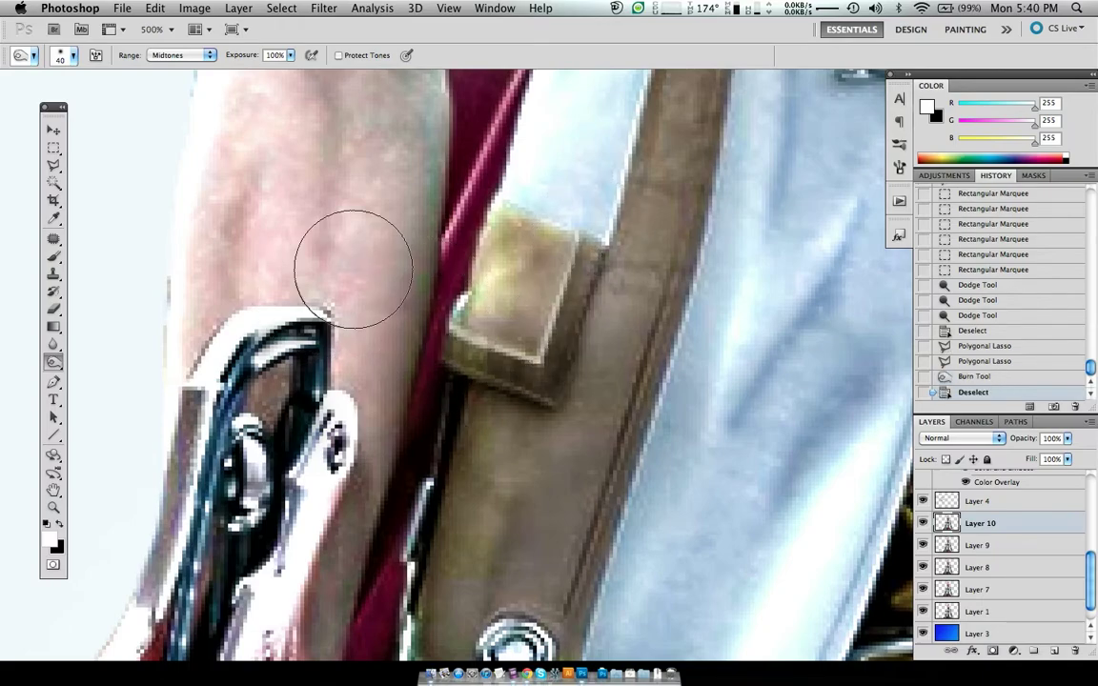
{"action": "key", "text": "ctrl+1"}
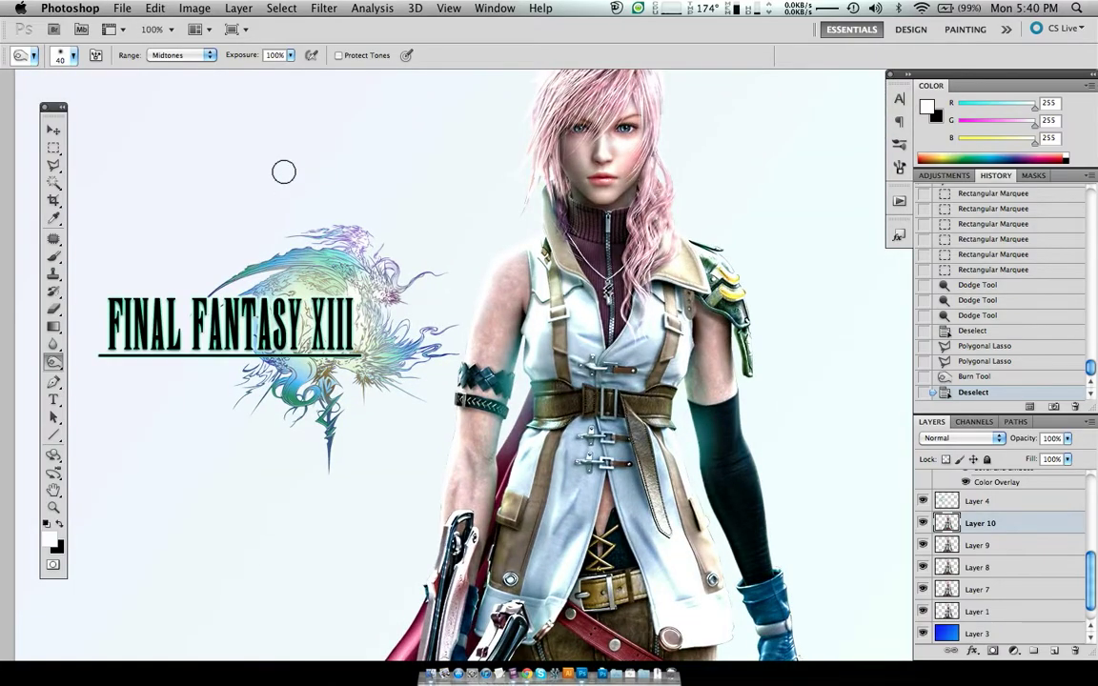
{"action": "key", "text": "ctrl+plus"}
{"action": "key", "text": "ctrl+plus"}
{"action": "key", "text": "ctrl+plus"}
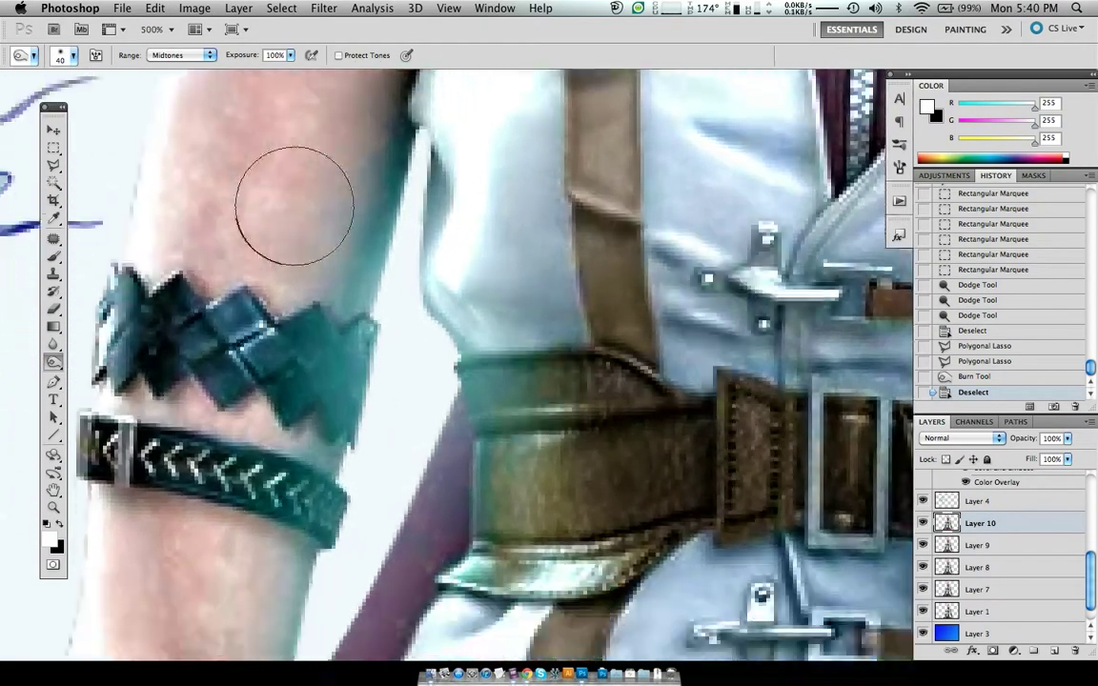
{"action": "key", "text": "ctrl+plus"}
{"action": "key", "text": "ctrl+z"}
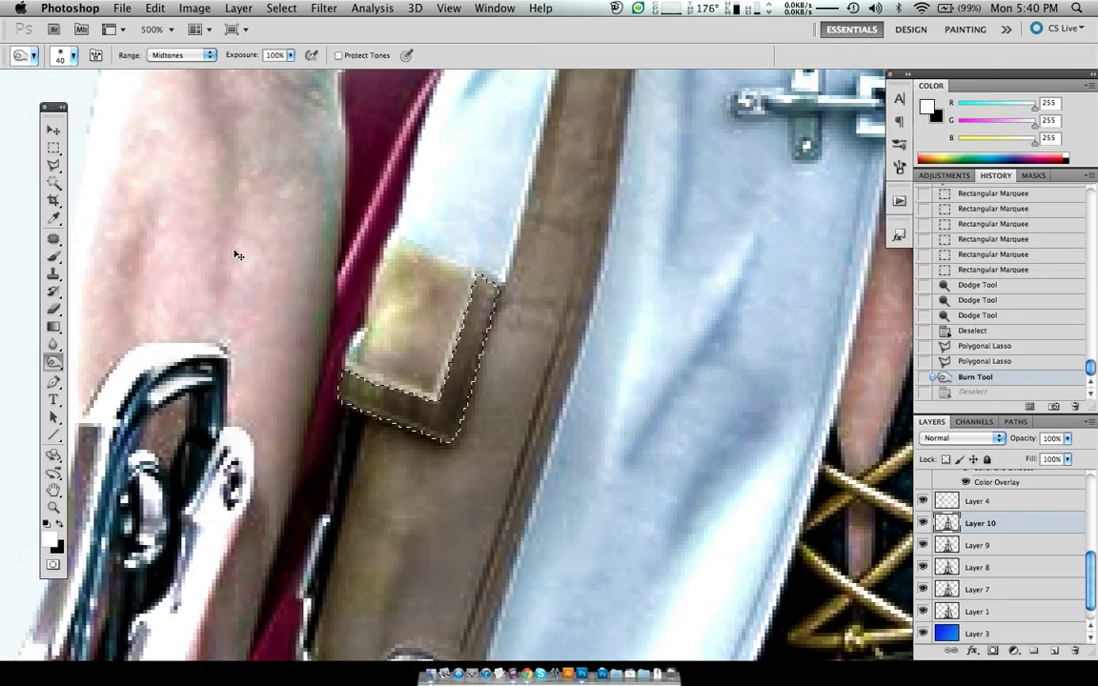
Step: Burn inside the selected patch edge with a small brush, redoing the stroke slightly larger
{"action": "key", "text": "bracketleft"}
{"action": "key", "text": "bracketleft"}
{"action": "key", "text": "bracketleft"}
{"action": "key", "text": "bracketleft"}
{"action": "key", "text": "bracketleft"}
{"action": "key", "text": "bracketleft"}
{"action": "key", "text": "bracketleft"}
{"action": "key", "text": "ctrl+plus"}
{"action": "key", "text": "ctrl+plus"}
{"action": "key", "text": "ctrl+plus"}
{"action": "key", "text": "ctrl+plus"}
{"action": "key", "text": "ctrl+plus"}
{"action": "key", "text": "ctrl+plus"}
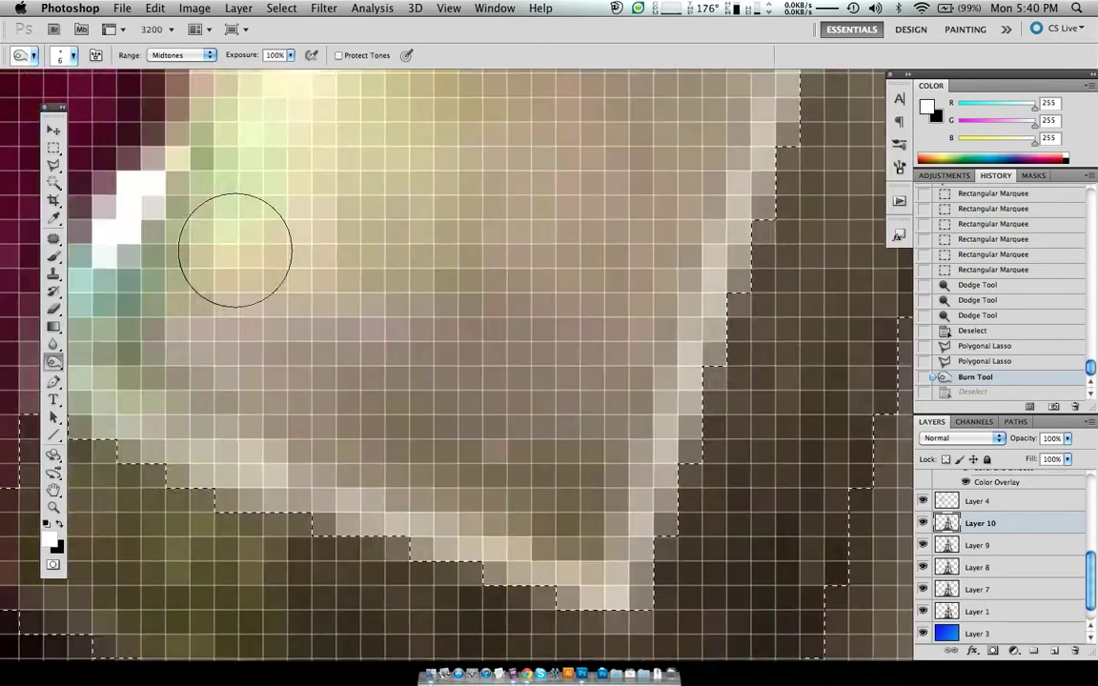
{"action": "key", "text": "ctrl+plus"}
{"action": "mouse_move", "coordinate": [275, 318]}
{"action": "left_mouse_down"}
{"action": "mouse_move", "coordinate": [478, 442]}
{"action": "mouse_move", "coordinate": [382, 386]}
{"action": "mouse_move", "coordinate": [253, 370]}
{"action": "left_mouse_up"}
{"action": "key", "text": "ctrl+z"}
{"action": "key", "text": "bracketright"}
{"action": "key", "text": "bracketright"}
{"action": "key", "text": "bracketright"}
{"action": "key", "text": "bracketright"}
{"action": "key", "text": "bracketright"}
{"action": "key", "text": "bracketright"}
{"action": "key", "text": "bracketright"}
{"action": "mouse_move", "coordinate": [329, 368]}
{"action": "left_mouse_down"}
{"action": "mouse_move", "coordinate": [245, 294]}
{"action": "mouse_move", "coordinate": [367, 417]}
{"action": "mouse_move", "coordinate": [392, 270]}
{"action": "mouse_move", "coordinate": [429, 240]}
{"action": "left_mouse_up"}
{"action": "key", "text": "ctrl+d"}
{"action": "key", "text": "ctrl+alt+0"}
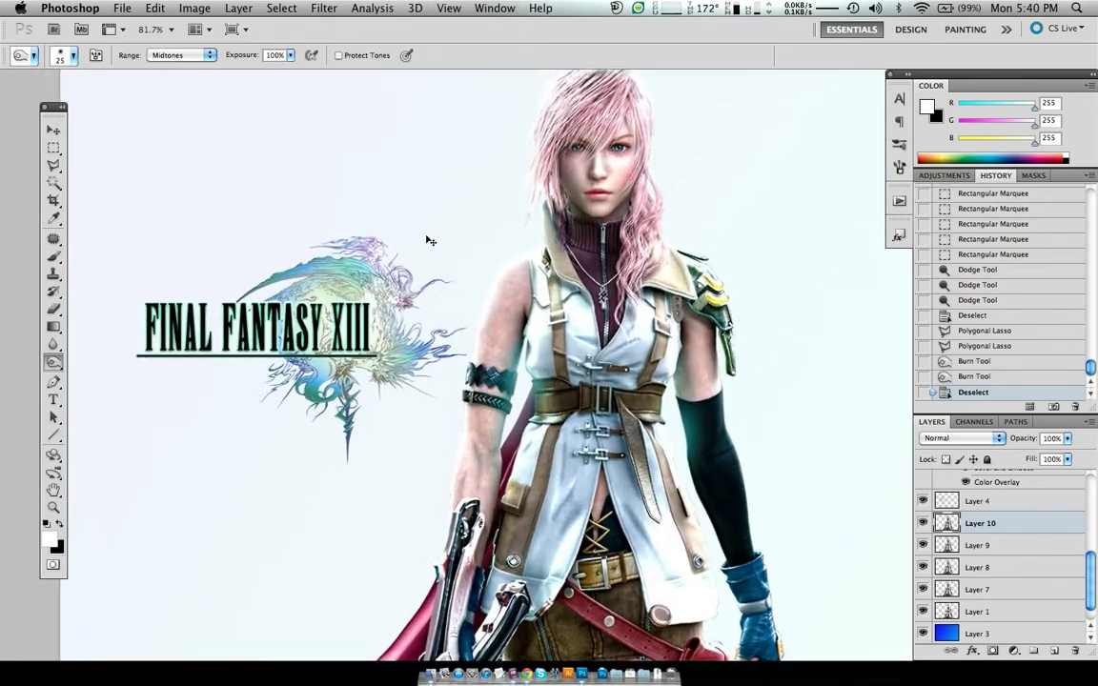
{"action": "key", "text": "ctrl+z"}
{"action": "key", "text": "ctrl+z"}
Step: Restore the rim selection and zoom in on the strap tab beside the gun
{"action": "key", "text": "ctrl+plus"}
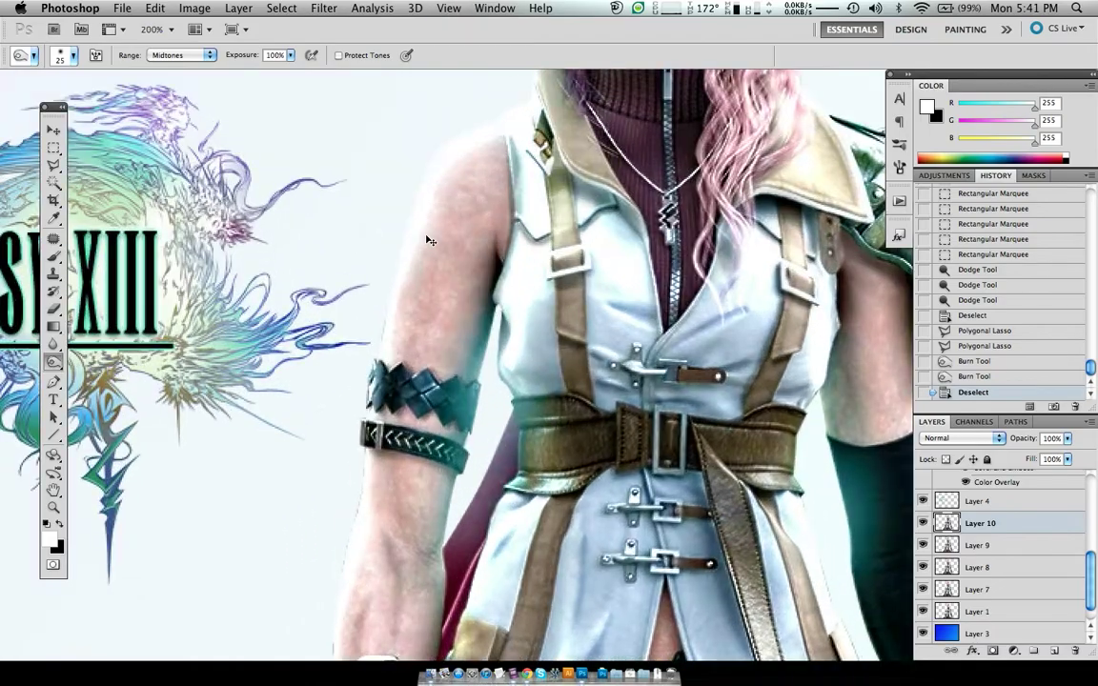
{"action": "key", "text": "ctrl+plus"}
{"action": "key", "text": "ctrl+plus"}
{"action": "key", "text": "ctrl+plus"}
{"action": "scroll", "coordinate": [428, 240], "scroll_direction": "down", "scroll_amount": 10}
{"action": "scroll", "coordinate": [428, 240], "scroll_direction": "up", "scroll_amount": 5}
{"action": "key", "text": "ctrl+z"}
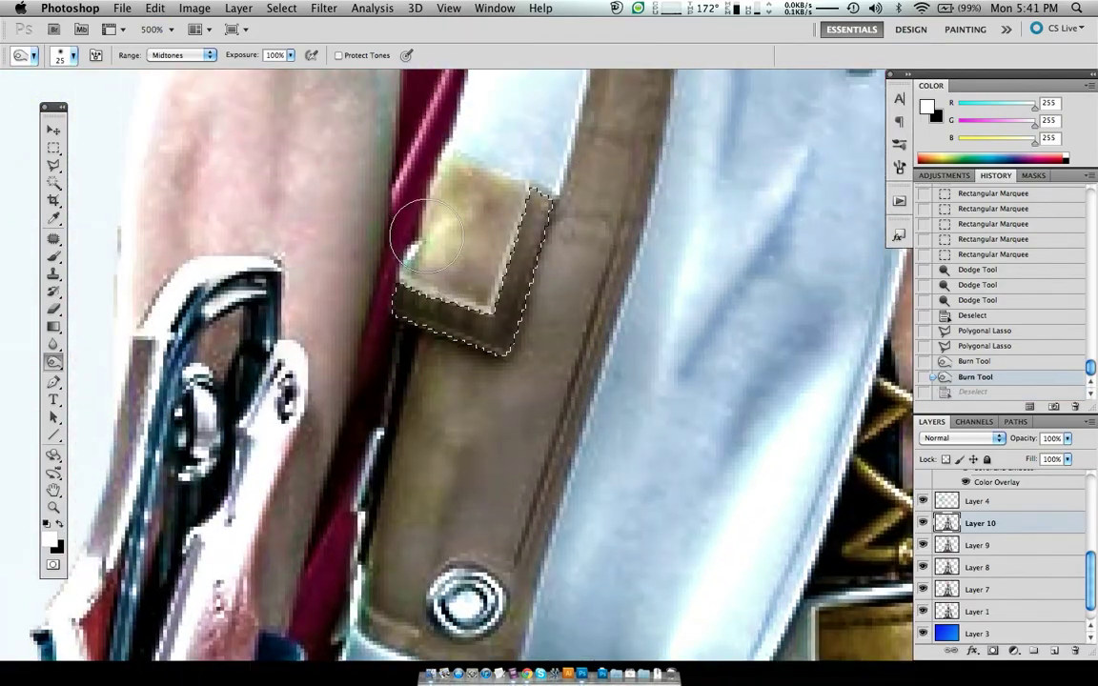
{"action": "key", "text": "ctrl+plus"}
{"action": "key", "text": "ctrl+minus"}
Step: Burn the tab's lower L-shaped edge in Highlights with a larger brush, then deselect
{"action": "key", "text": "alt+shift+h"}
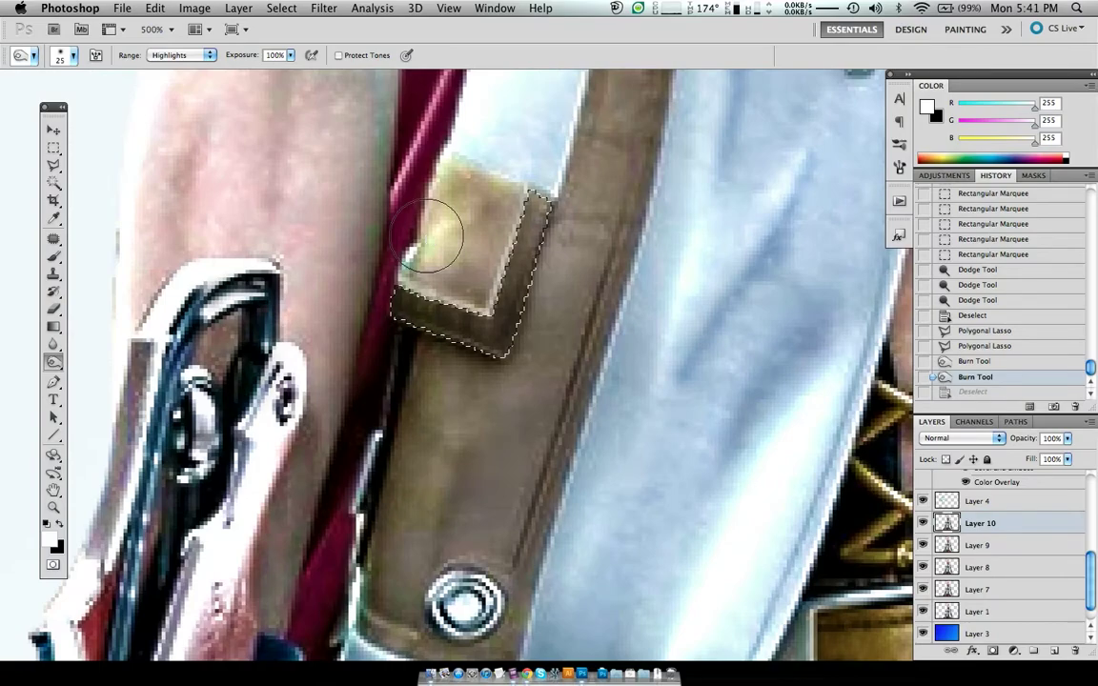
{"action": "key", "text": "bracketright"}
{"action": "key", "text": "bracketright"}
{"action": "key", "text": "bracketright"}
{"action": "left_click_drag", "start_coordinate": [427, 233], "coordinate": [454, 233]}
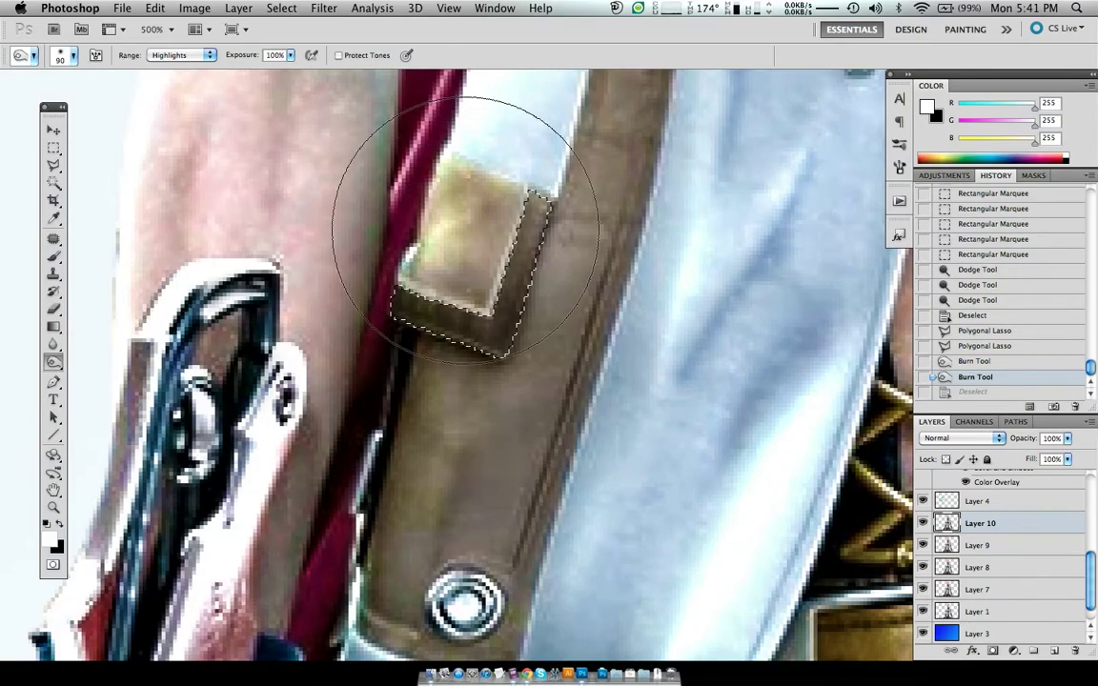
{"action": "key", "text": "bracketright"}
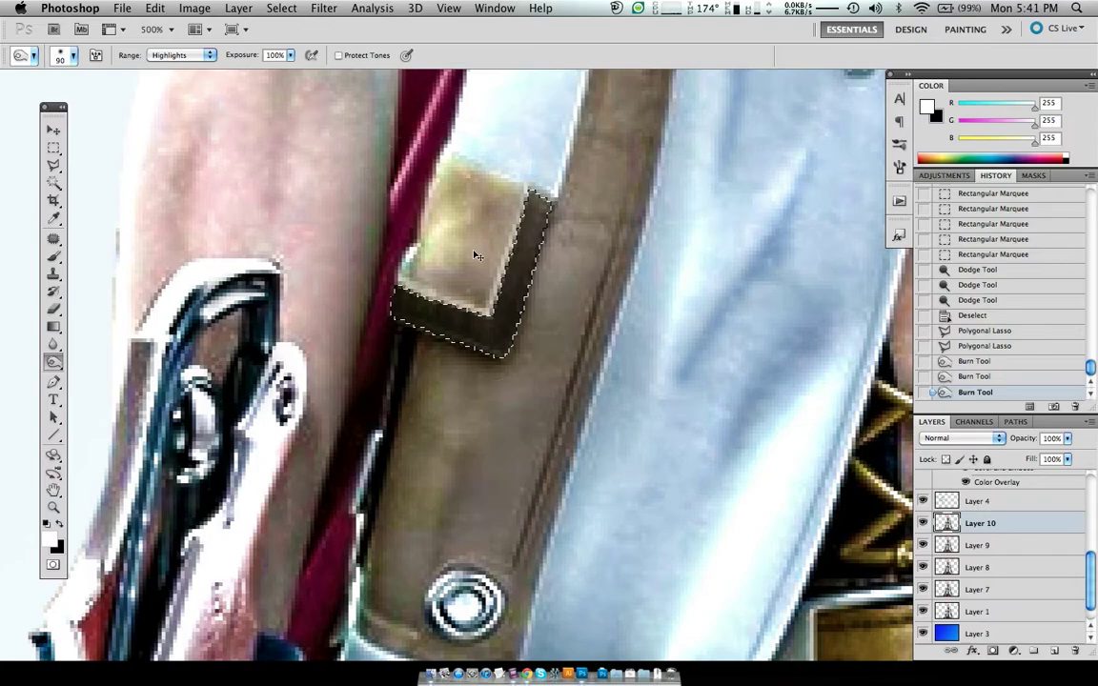
{"action": "left_click_drag", "start_coordinate": [474, 250], "coordinate": [482, 174]}
{"action": "key", "text": "ctrl+z"}
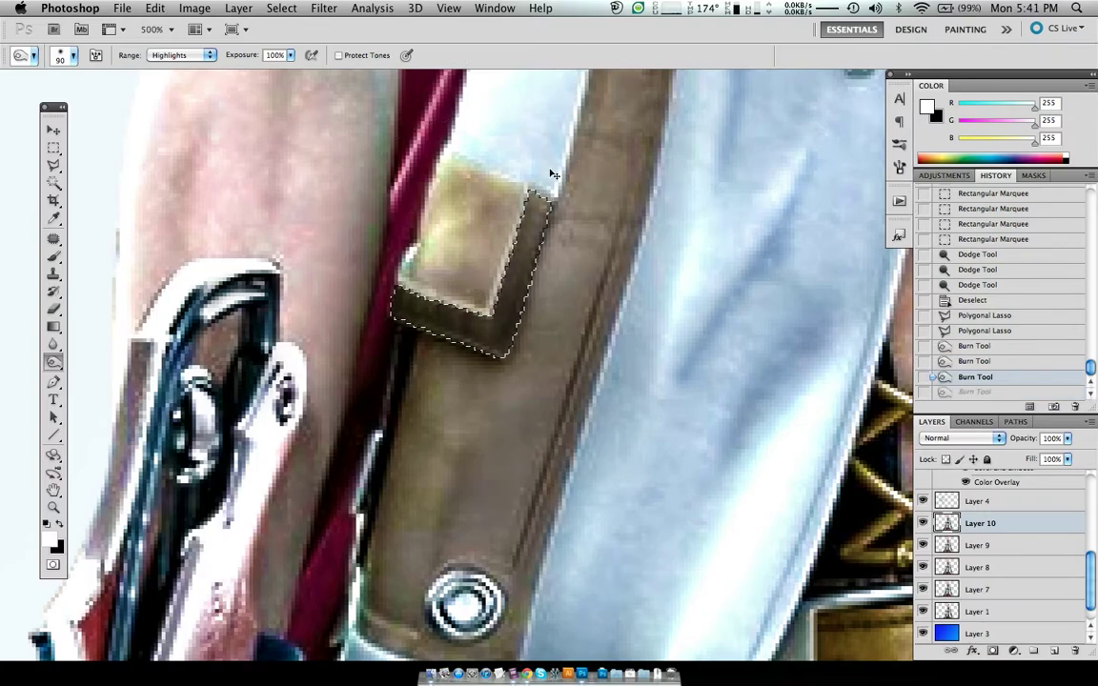
{"action": "key", "text": "ctrl+z"}
{"action": "key", "text": "ctrl+d"}
{"action": "key", "text": "ctrl+1"}
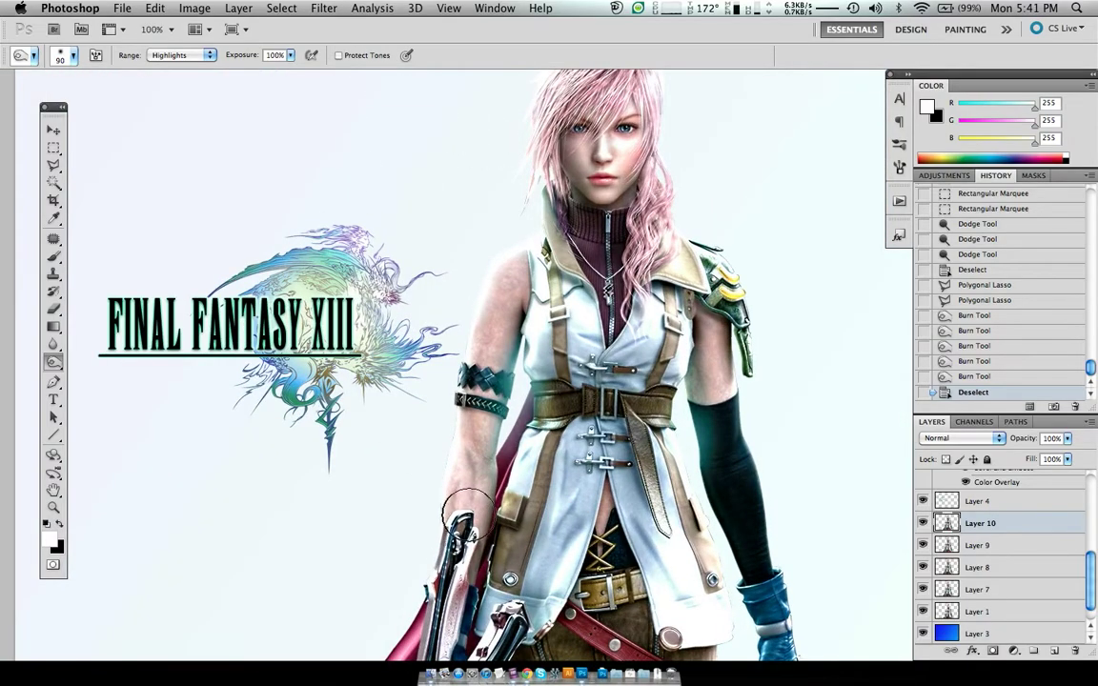
Step: Shrink the Burn brush to about 9 px and darken the strap edge under the tab
{"action": "key", "text": "ctrl+plus"}
{"action": "key", "text": "ctrl+plus"}
{"action": "key", "text": "ctrl+plus"}
{"action": "key", "text": "ctrl+plus"}
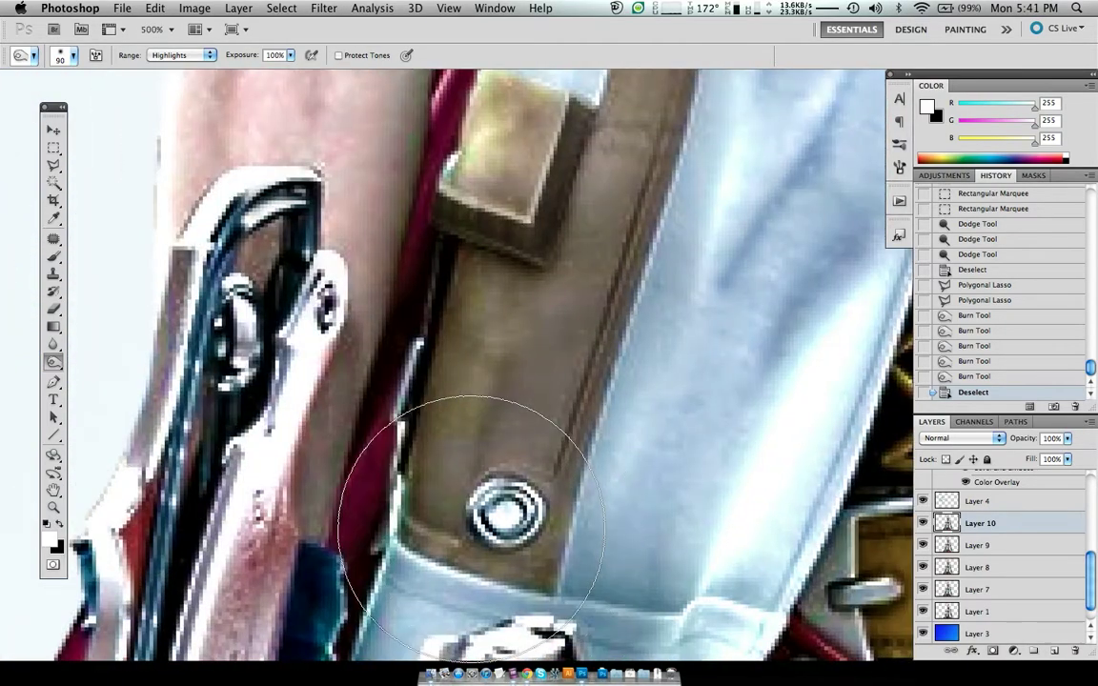
{"action": "key", "text": "bracketleft"}
{"action": "key", "text": "bracketleft"}
{"action": "key", "text": "bracketleft"}
{"action": "key", "text": "bracketleft"}
{"action": "key", "text": "bracketleft"}
{"action": "key", "text": "bracketleft"}
{"action": "key", "text": "bracketleft"}
{"action": "key", "text": "bracketleft"}
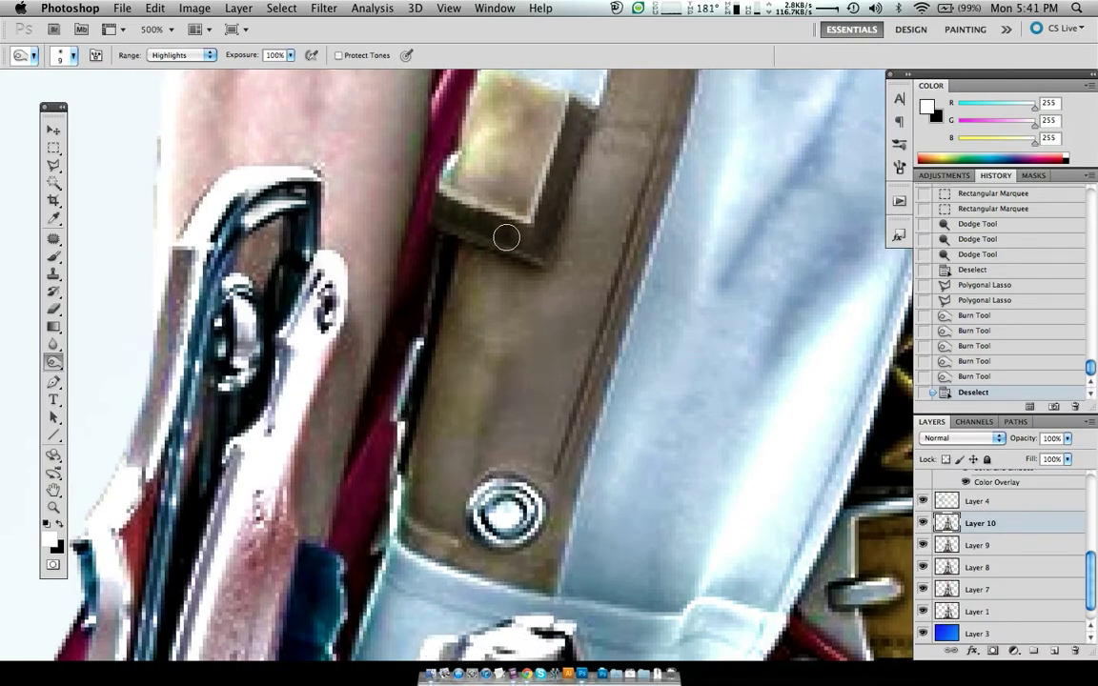
{"action": "left_click_drag", "start_coordinate": [450, 212], "coordinate": [339, 221]}
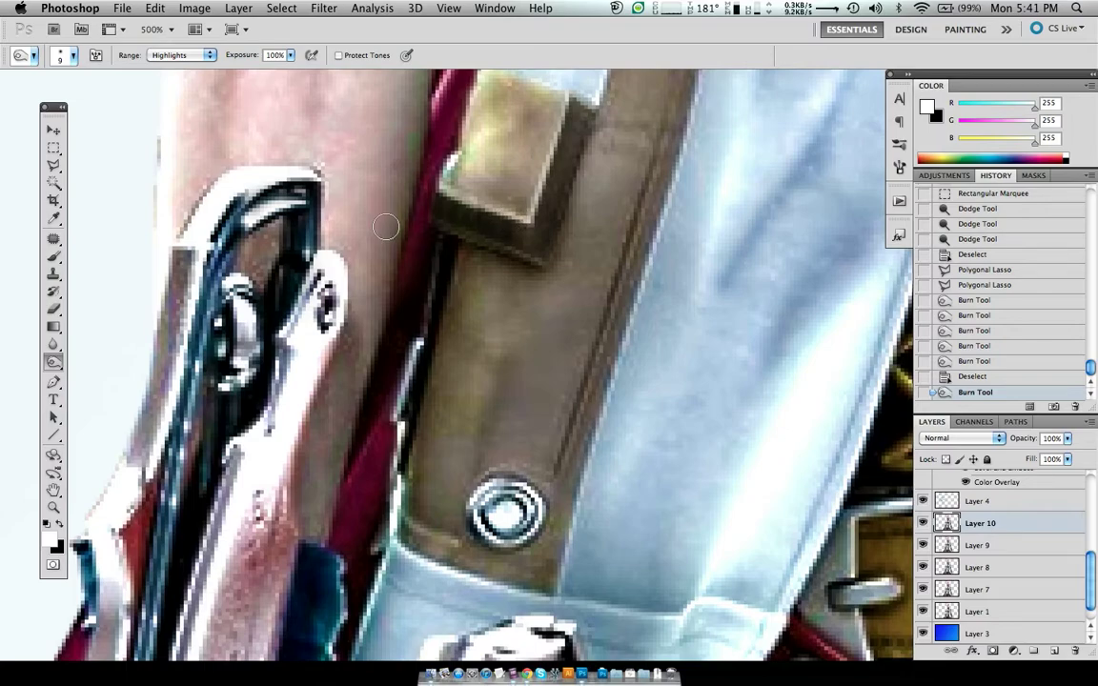
{"action": "key", "text": "ctrl+z"}
{"action": "key", "text": "ctrl+z"}
{"action": "left_click_drag", "start_coordinate": [445, 210], "coordinate": [338, 208]}
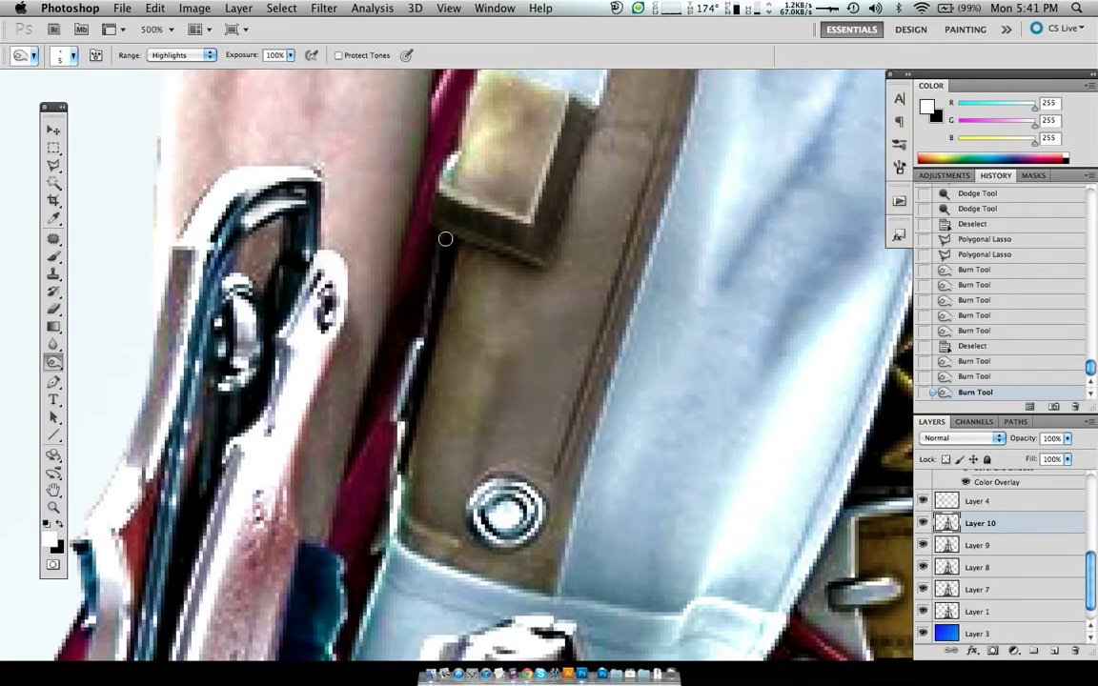
Step: Zoom in on the torso and burn the top of the vest opening darker
{"action": "key", "text": "super+0"}
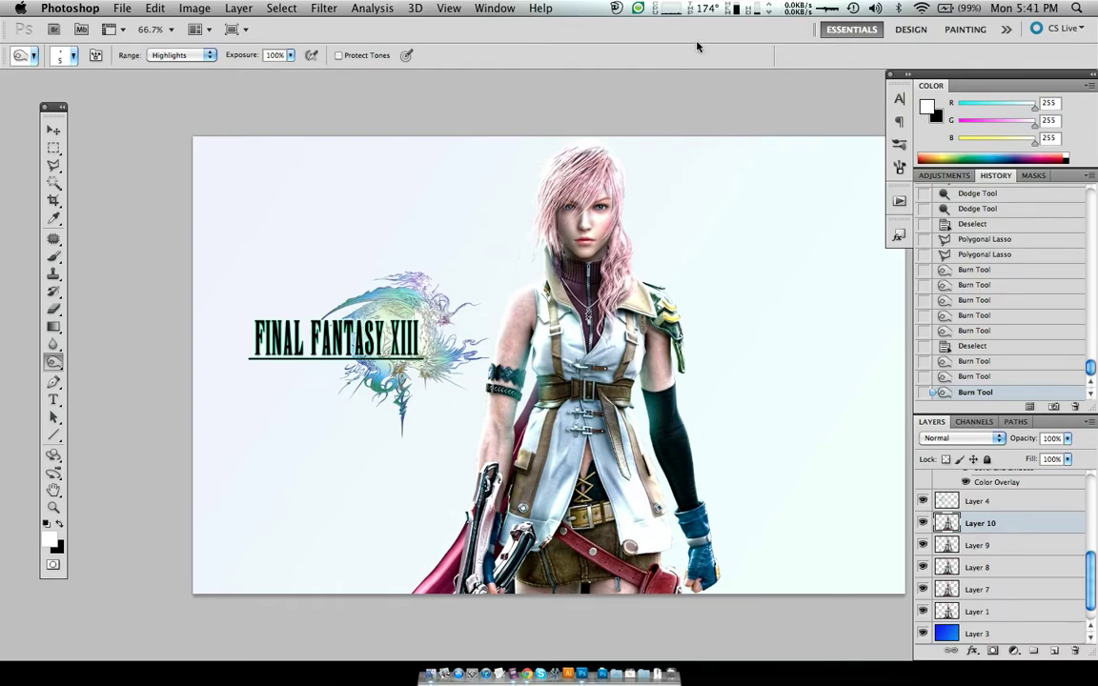
{"action": "key", "text": "super+equal"}
{"action": "key", "text": "super+equal"}
{"action": "key", "text": "super+equal"}
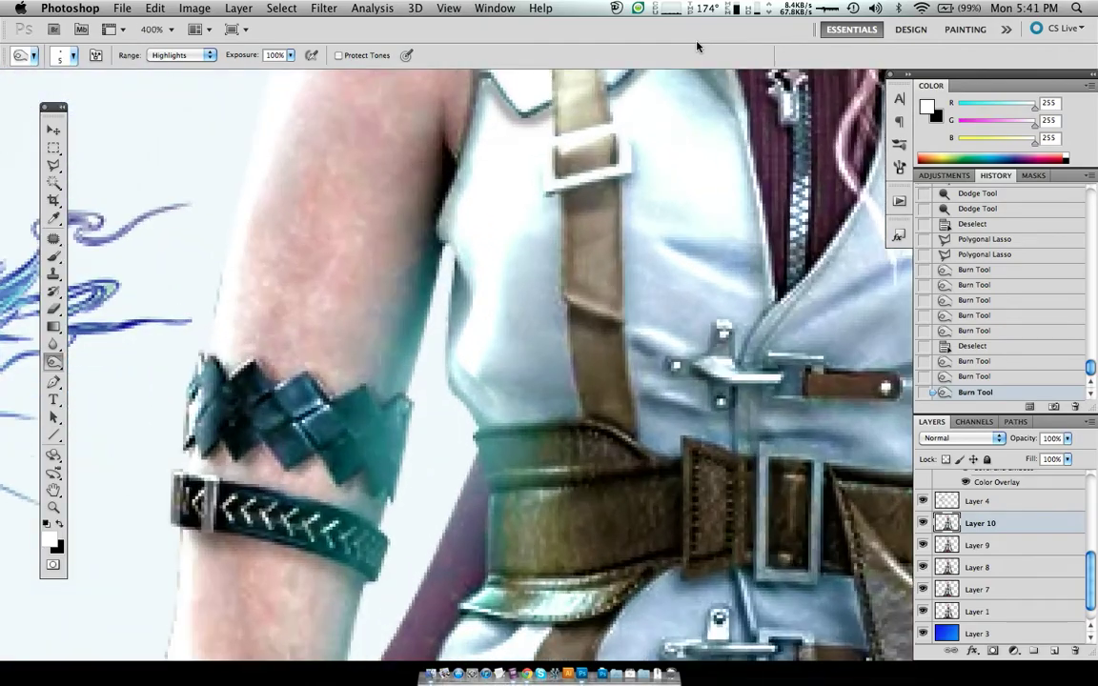
{"action": "key", "text": "super+equal"}
{"action": "scroll", "coordinate": [460, 253], "scroll_direction": "right", "scroll_amount": 2}
{"action": "key", "text": "super+equal"}
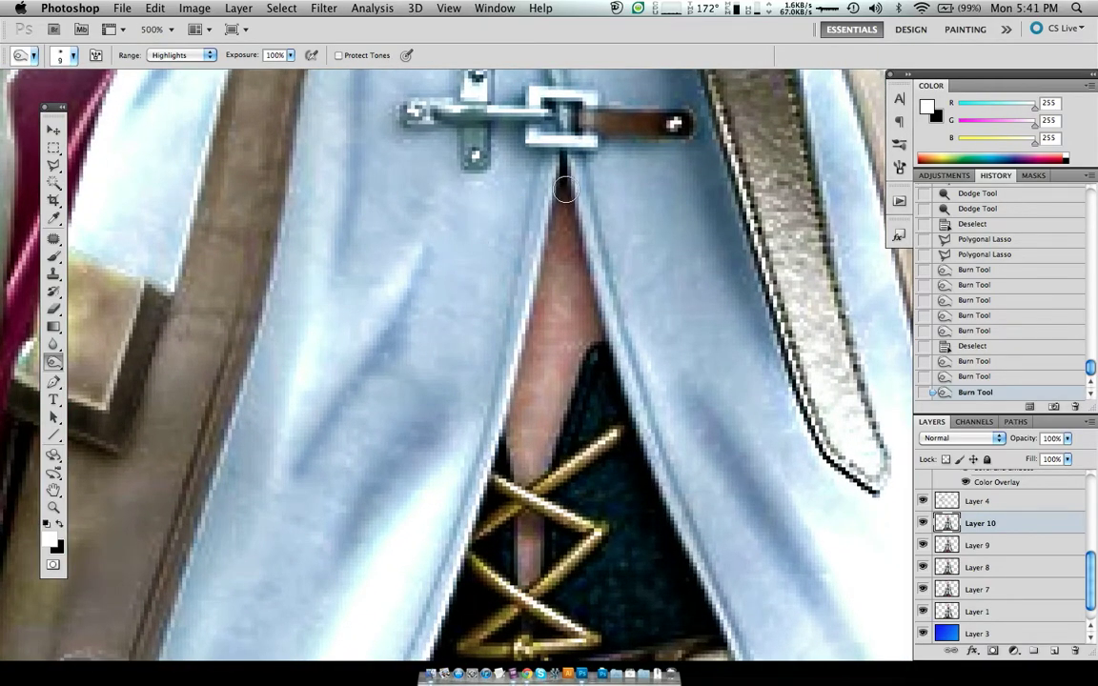
{"action": "left_click_drag", "start_coordinate": [564, 184], "coordinate": [559, 215]}
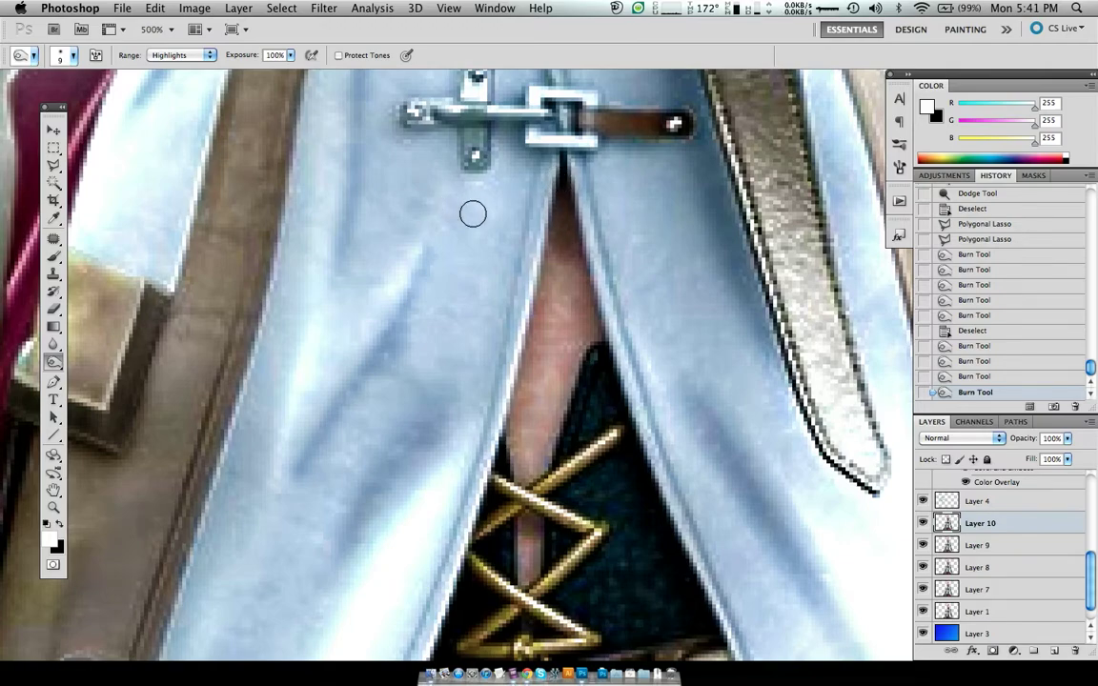
{"action": "key", "text": "super+z"}
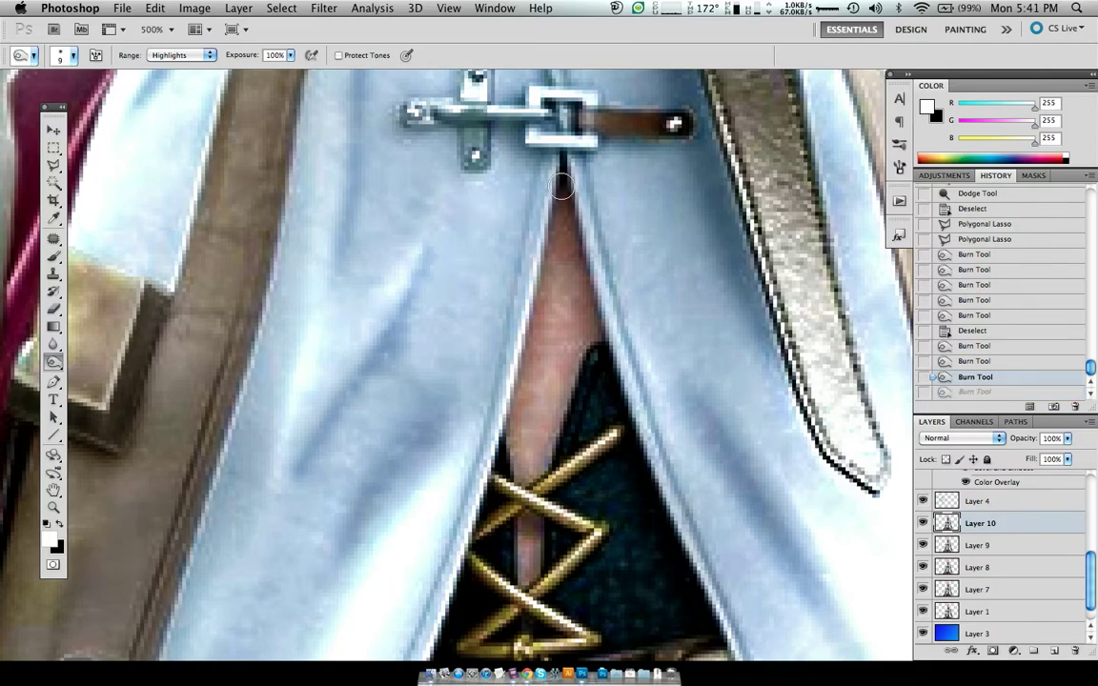
{"action": "mouse_move", "coordinate": [561, 186]}
{"action": "left_mouse_down"}
{"action": "mouse_move", "coordinate": [566, 228]}
{"action": "mouse_move", "coordinate": [564, 176]}
{"action": "mouse_move", "coordinate": [551, 194]}
{"action": "left_mouse_up"}
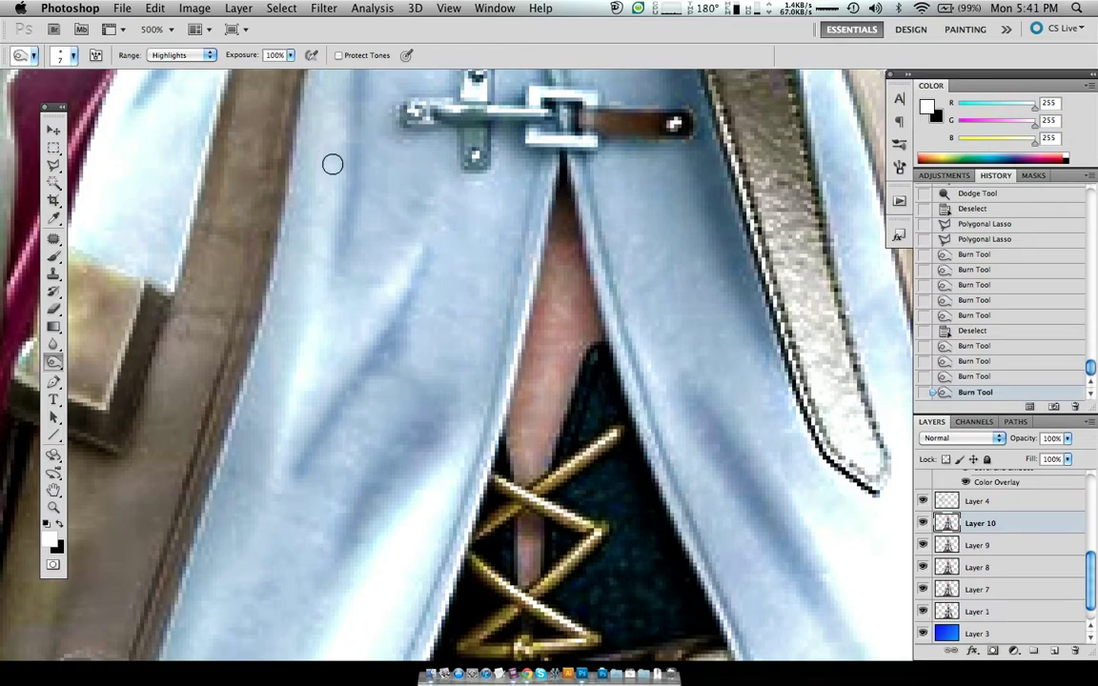
{"action": "mouse_move", "coordinate": [561, 186]}
{"action": "left_mouse_down"}
{"action": "mouse_move", "coordinate": [558, 237]}
{"action": "mouse_move", "coordinate": [566, 184]}
{"action": "left_mouse_up"}
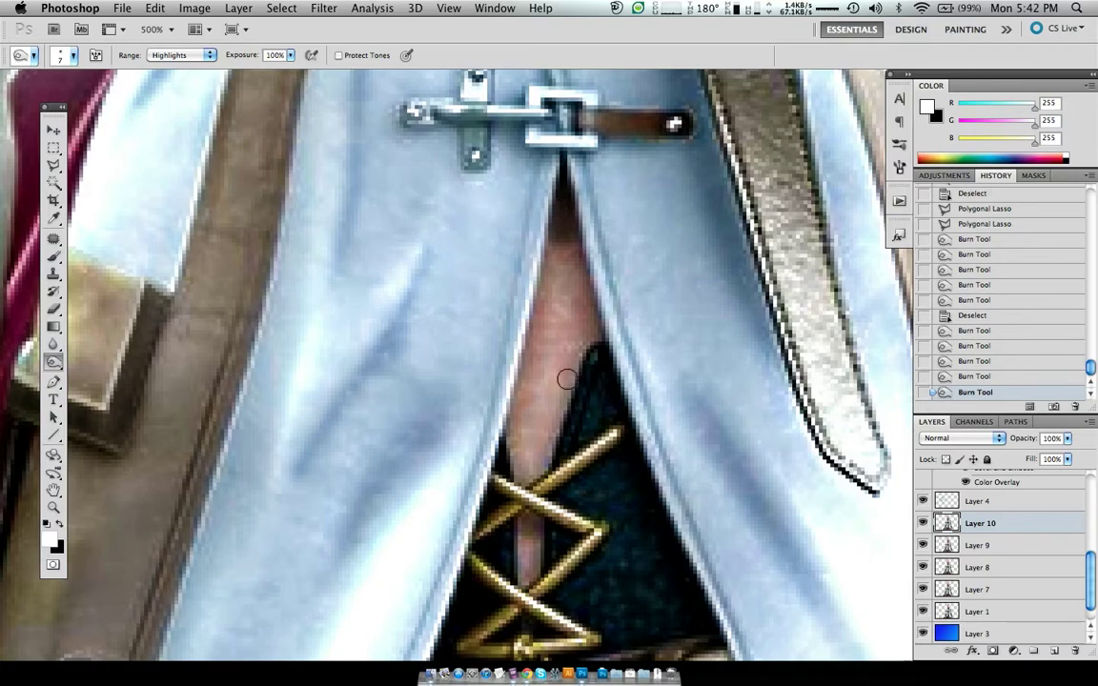
Step: Burn the skin edges along the lower and left sides of the vest opening
{"action": "left_click_drag", "start_coordinate": [582, 343], "coordinate": [595, 349]}
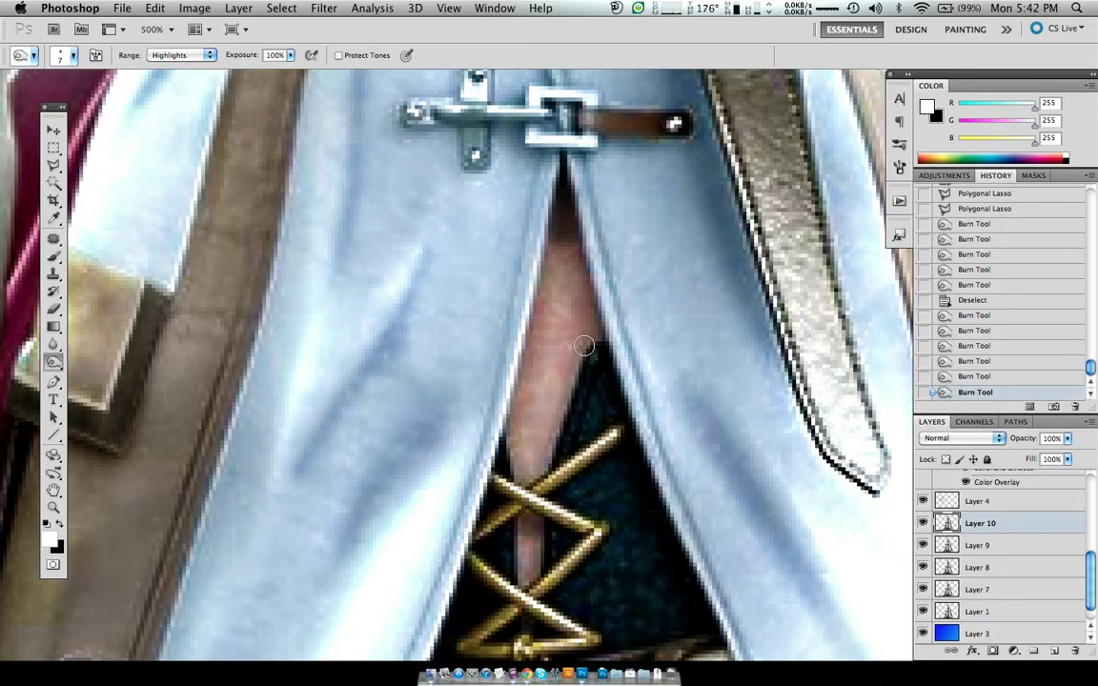
{"action": "mouse_move", "coordinate": [571, 377]}
{"action": "left_mouse_down"}
{"action": "mouse_move", "coordinate": [546, 453]}
{"action": "mouse_move", "coordinate": [512, 442]}
{"action": "mouse_move", "coordinate": [515, 457]}
{"action": "left_mouse_up"}
{"action": "key", "text": "ctrl+z"}
{"action": "key", "text": "ctrl+z"}
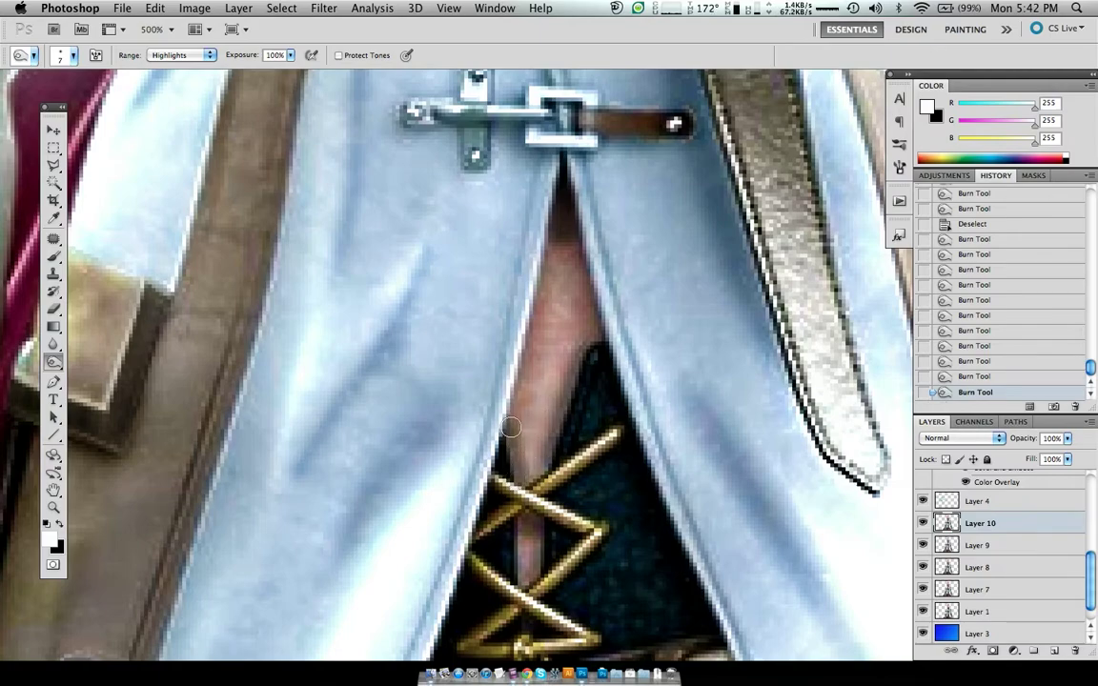
{"action": "left_click_drag", "start_coordinate": [465, 405], "coordinate": [478, 445]}
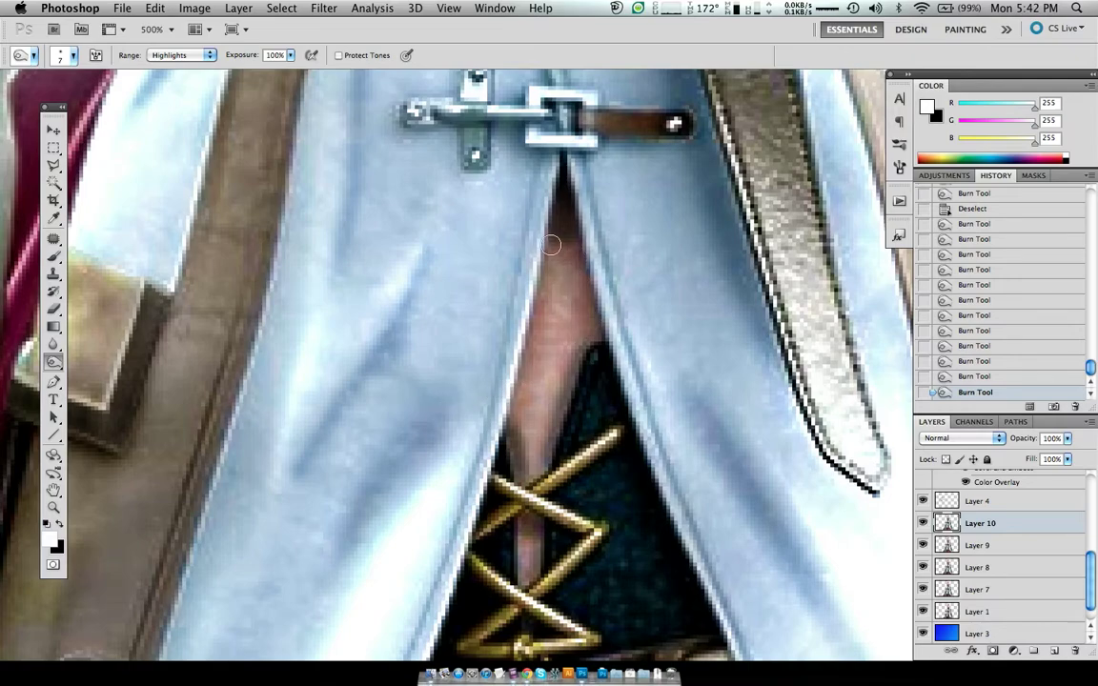
{"action": "mouse_move", "coordinate": [551, 245]}
{"action": "left_mouse_down"}
{"action": "mouse_move", "coordinate": [531, 344]}
{"action": "mouse_move", "coordinate": [512, 353]}
{"action": "left_mouse_up"}
Step: Re-burn the skin strip beside the left vest edge with a slightly larger brush
{"action": "key", "text": "ctrl+z"}
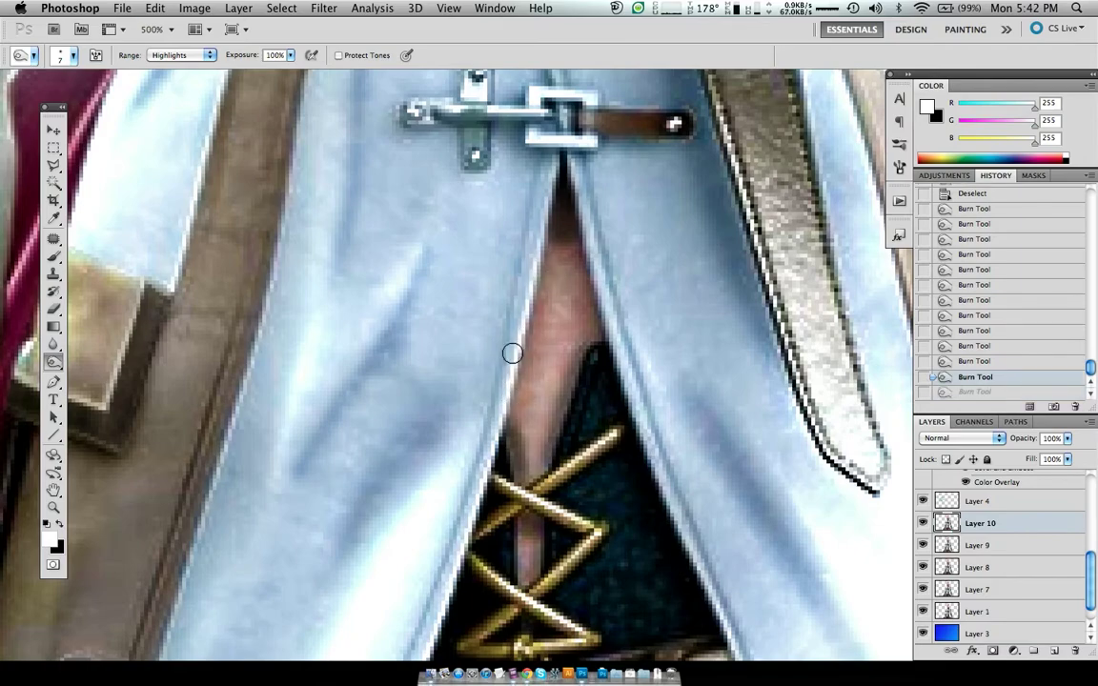
{"action": "key", "text": "bracketright"}
{"action": "left_click_drag", "start_coordinate": [554, 263], "coordinate": [514, 418]}
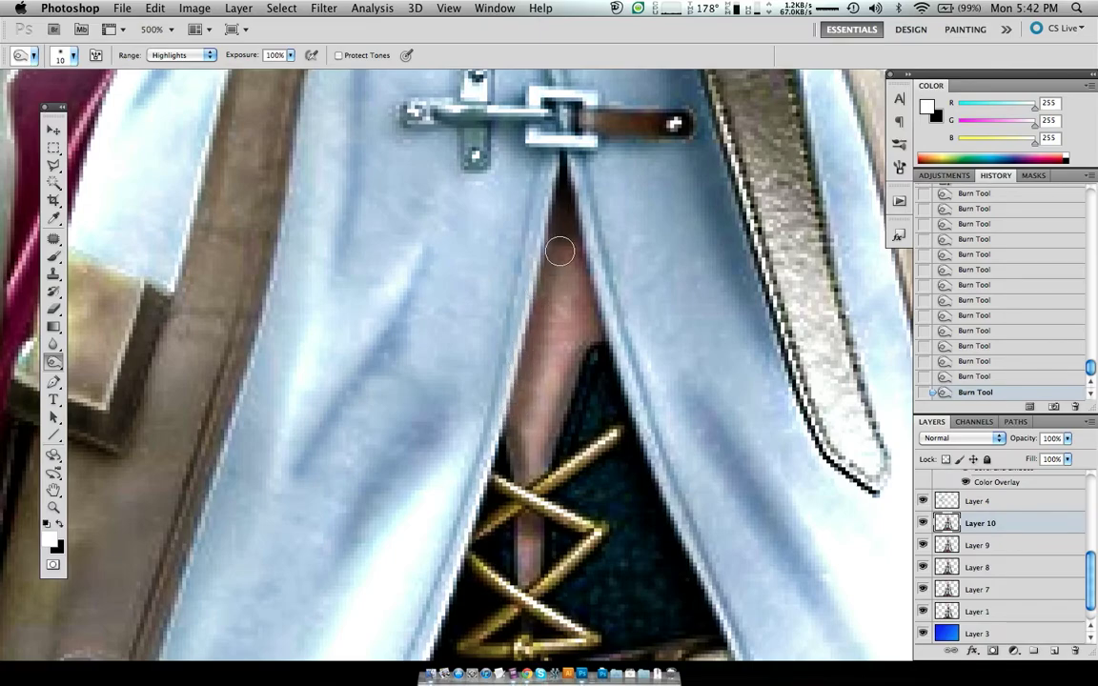
{"action": "left_click_drag", "start_coordinate": [559, 245], "coordinate": [531, 414]}
{"action": "key", "text": "super+z"}
{"action": "key", "text": "super+1"}
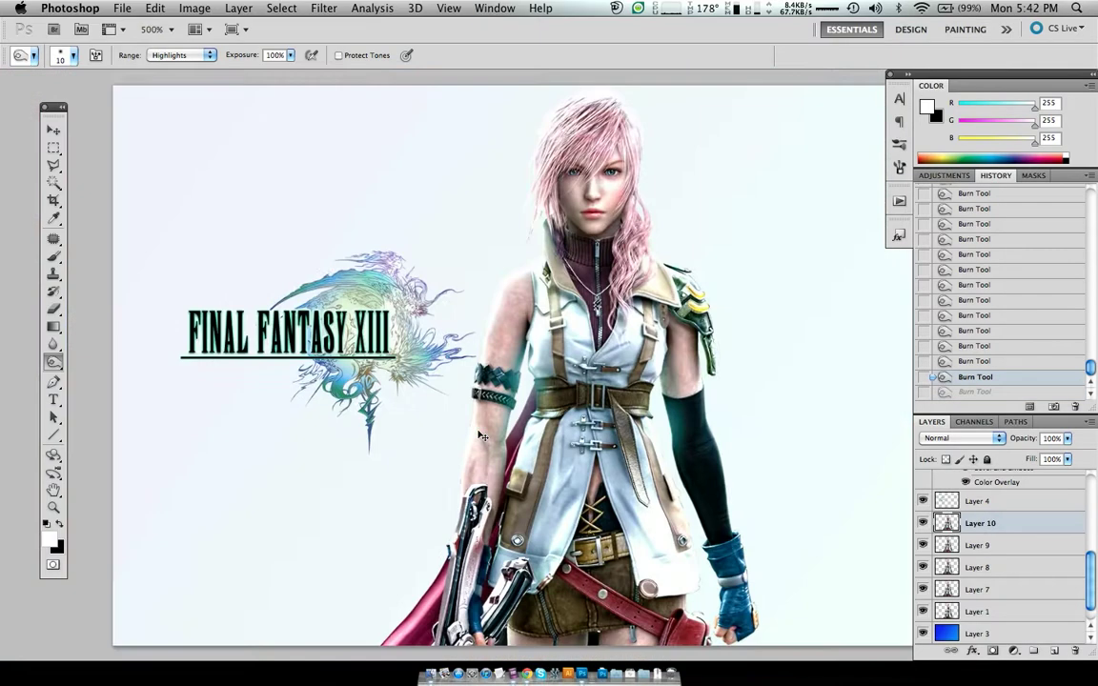
Step: Redo and then undo the final vest-opening burn stroke, leaving it removed
{"action": "key", "text": "alt+super+z"}
{"action": "key", "text": "alt+super+z"}
{"action": "key", "text": "shift+super+z"}
{"action": "key", "text": "shift+super+z"}
{"action": "key", "text": "shift+super+z"}
{"action": "key", "text": "super+z"}
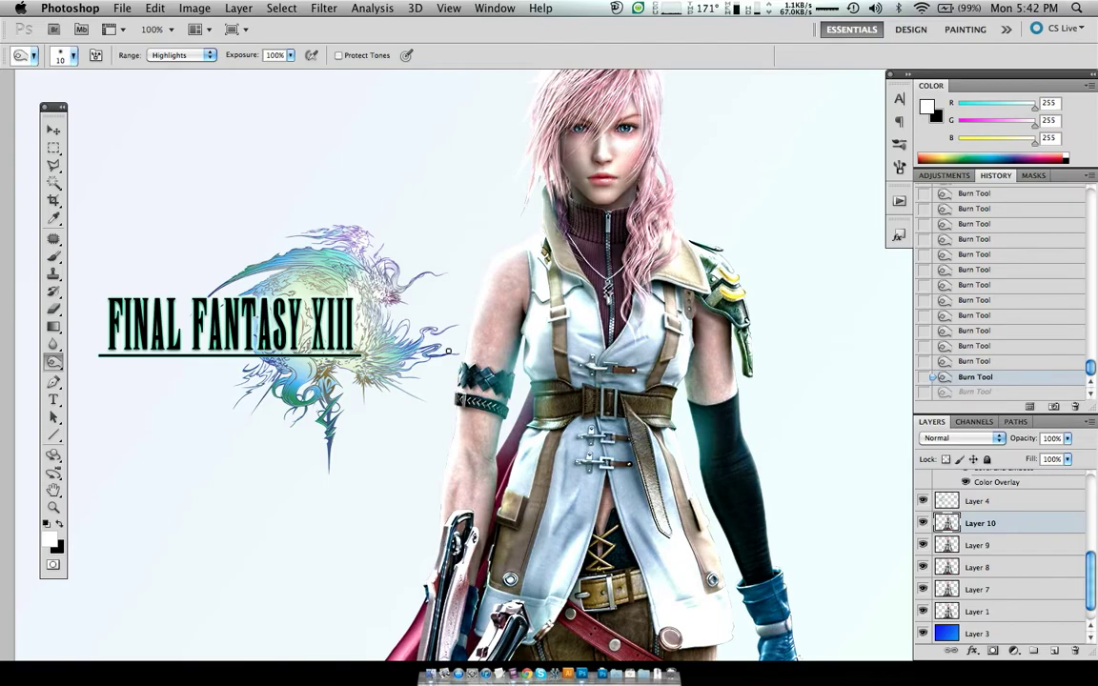
Step: Pan over to the gun and load the cape outline as a selection
{"action": "scroll", "coordinate": [517, 440], "scroll_direction": "down", "scroll_amount": 5}
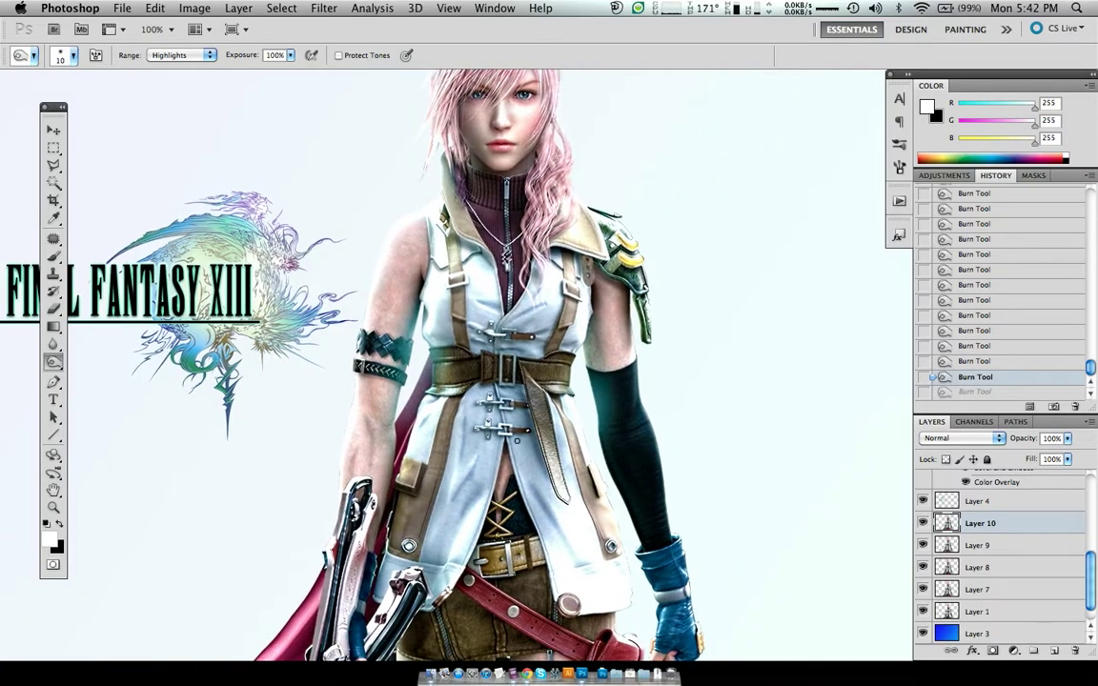
{"action": "scroll", "coordinate": [517, 440], "scroll_direction": "left", "scroll_amount": 5}
{"action": "scroll", "coordinate": [518, 441], "scroll_direction": "up", "scroll_amount": 1}
{"action": "scroll", "coordinate": [518, 440], "scroll_direction": "up", "scroll_amount": 1}
{"action": "scroll", "coordinate": [517, 440], "scroll_direction": "up", "scroll_amount": 1}
{"action": "scroll", "coordinate": [516, 439], "scroll_direction": "up", "scroll_amount": 1}
{"action": "scroll", "coordinate": [516, 441], "scroll_direction": "right", "scroll_amount": 5}
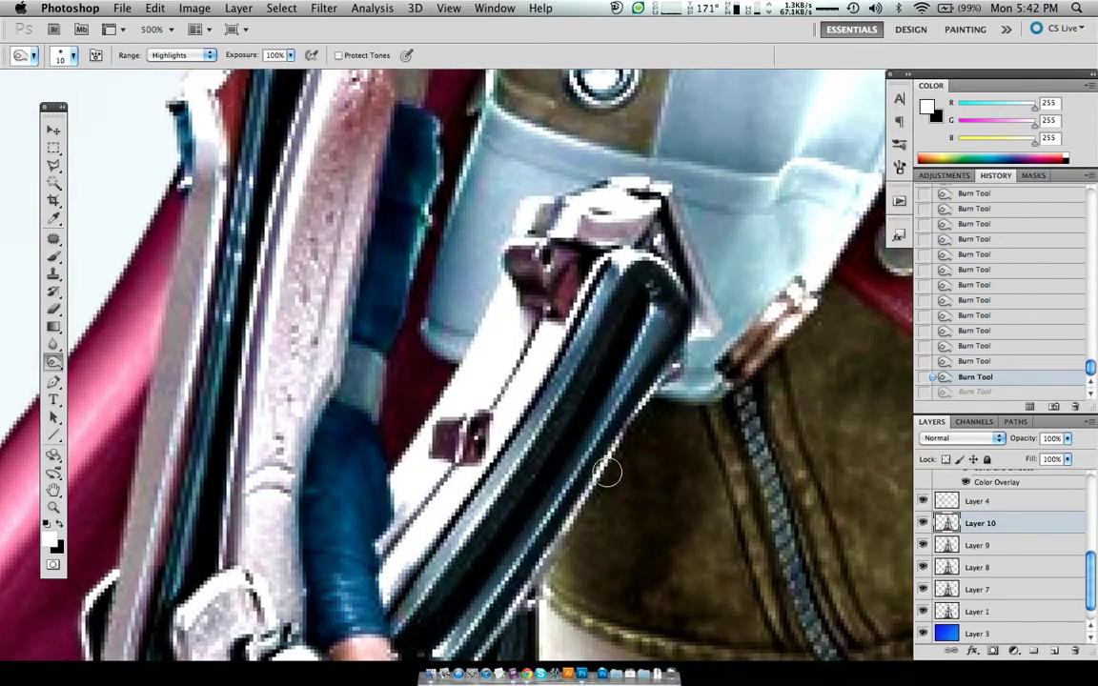
{"action": "left_click", "coordinate": [951, 615], "text": "super"}
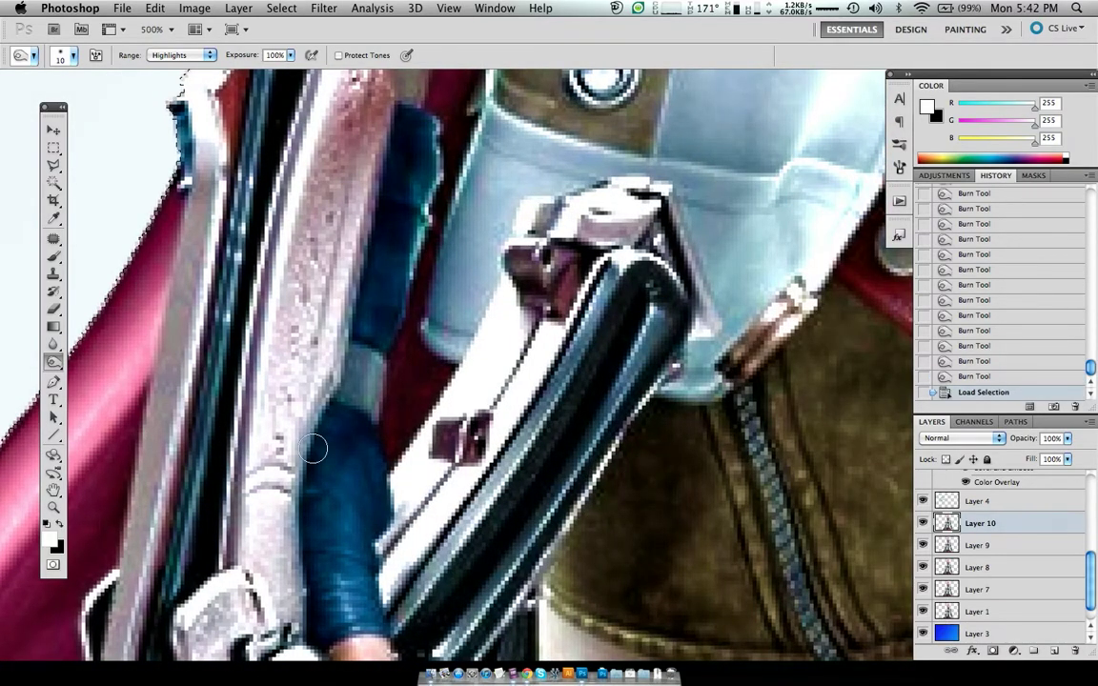
{"action": "scroll", "coordinate": [314, 448], "scroll_direction": "up", "scroll_amount": 3}
{"action": "scroll", "coordinate": [313, 448], "scroll_direction": "left", "scroll_amount": 4}
{"action": "scroll", "coordinate": [314, 449], "scroll_direction": "up", "scroll_amount": 1}
{"action": "scroll", "coordinate": [313, 448], "scroll_direction": "left", "scroll_amount": 1}
Step: Burn the pink cape edge running alongside the gun with a gradually enlarged Midtones brush
{"action": "mouse_move", "coordinate": [363, 289]}
{"action": "left_mouse_down"}
{"action": "mouse_move", "coordinate": [339, 277]}
{"action": "mouse_move", "coordinate": [323, 289]}
{"action": "left_mouse_up"}
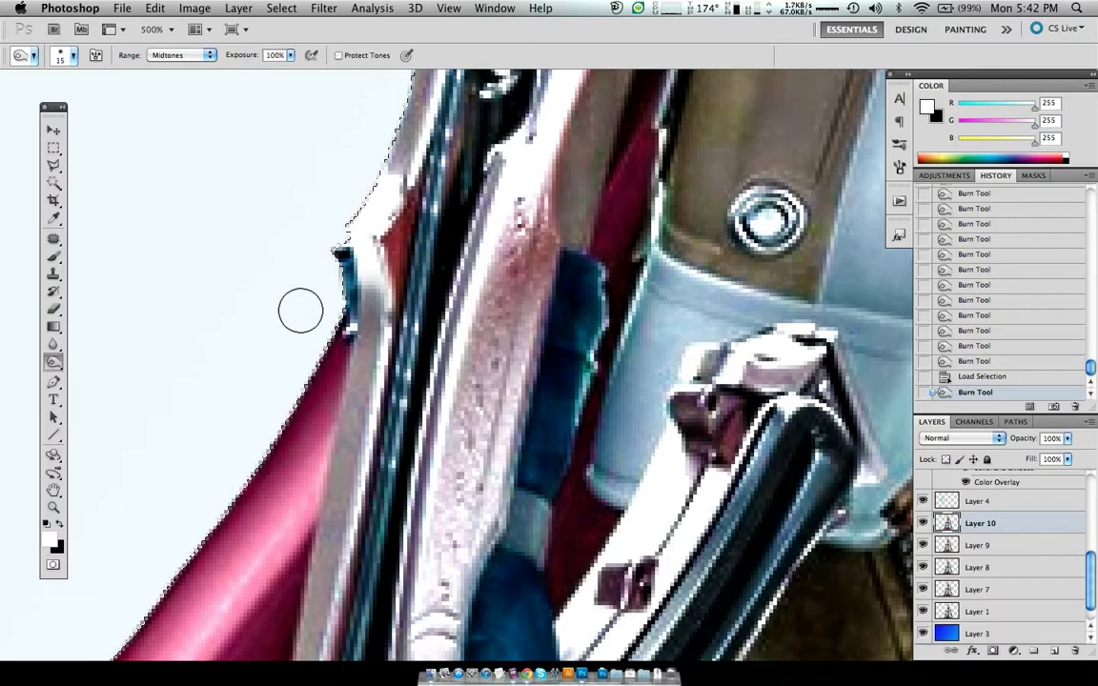
{"action": "key", "text": "bracketright"}
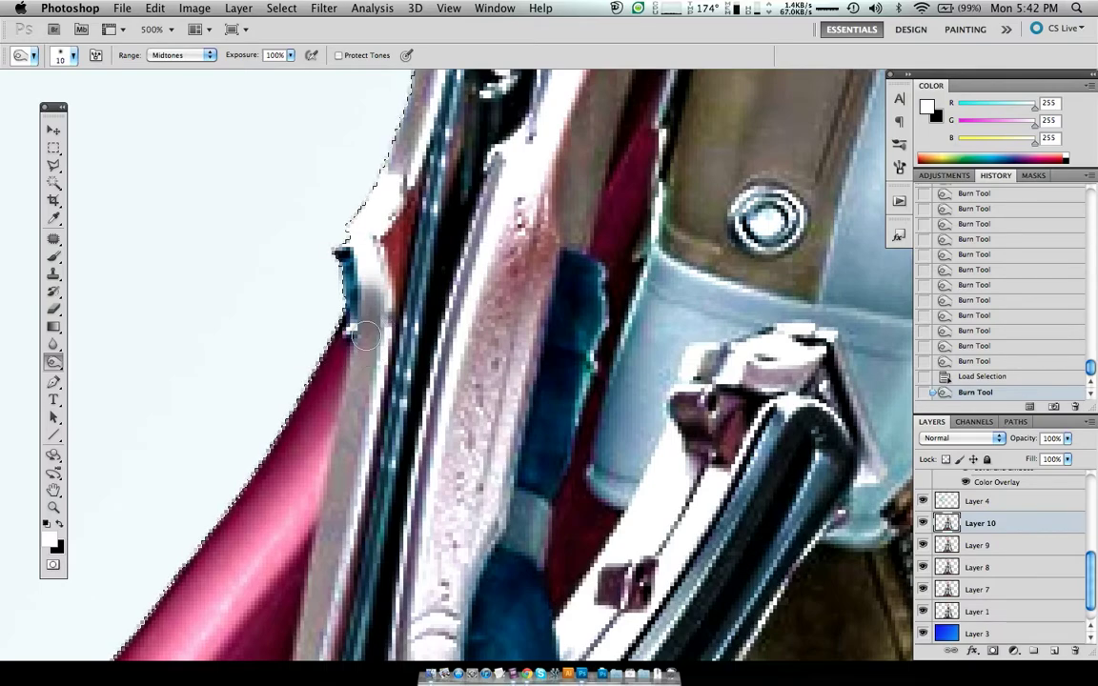
{"action": "left_click_drag", "start_coordinate": [365, 333], "coordinate": [333, 303]}
{"action": "left_click_drag", "start_coordinate": [348, 446], "coordinate": [329, 314]}
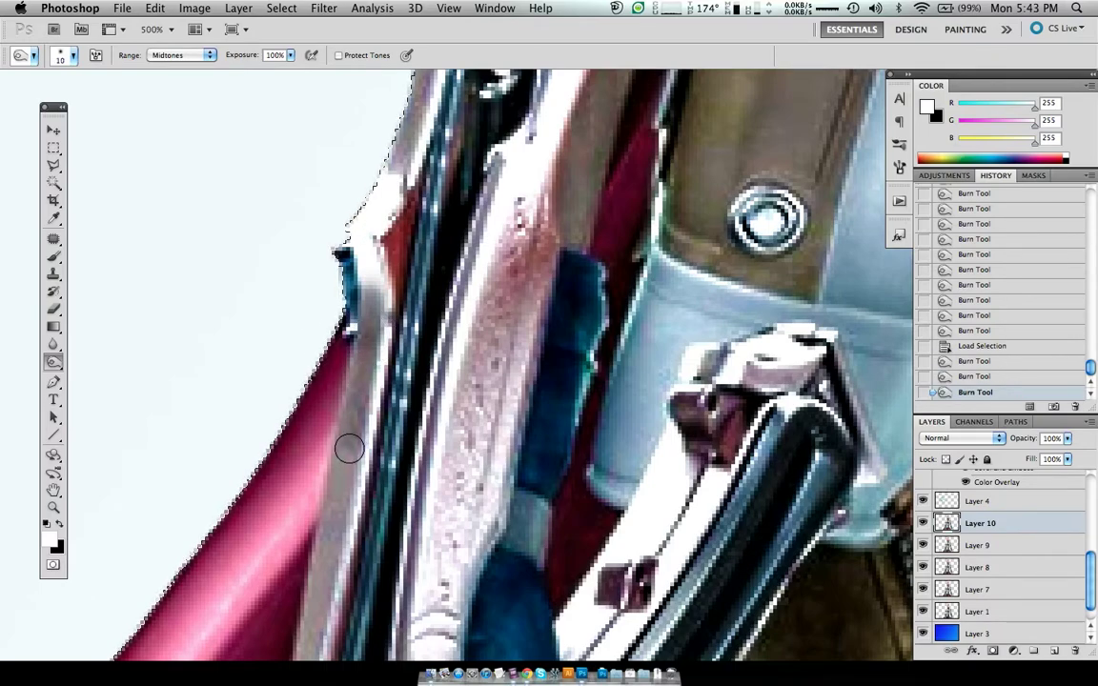
{"action": "left_click_drag", "start_coordinate": [290, 400], "coordinate": [318, 598]}
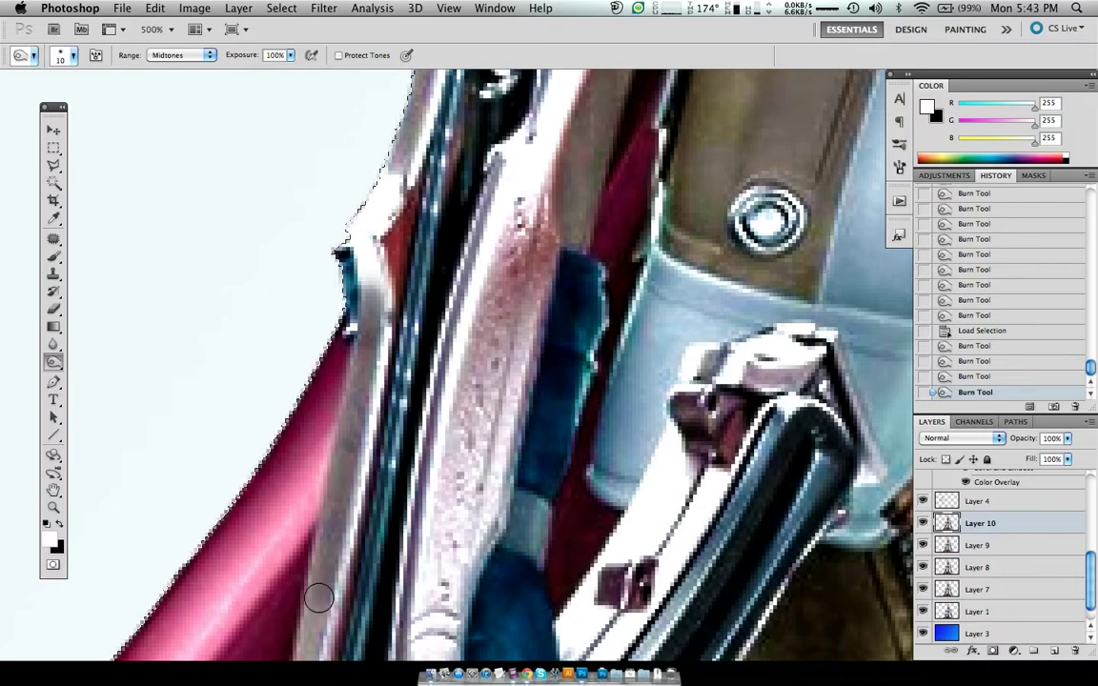
{"action": "key", "text": "ctrl+z"}
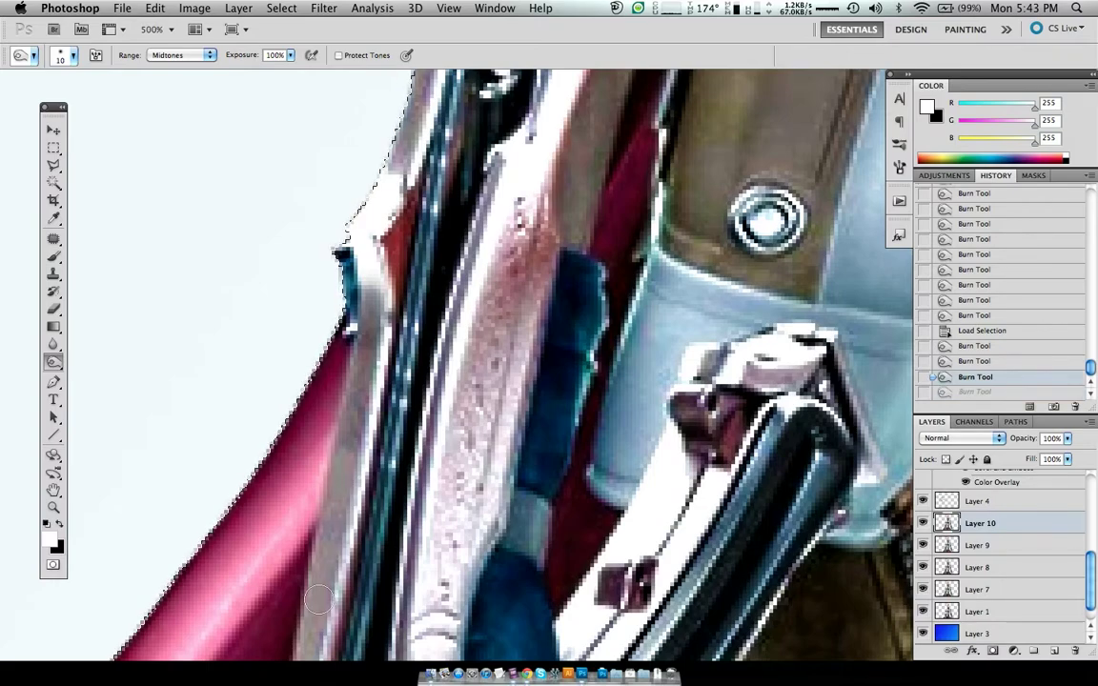
{"action": "key", "text": "bracketright"}
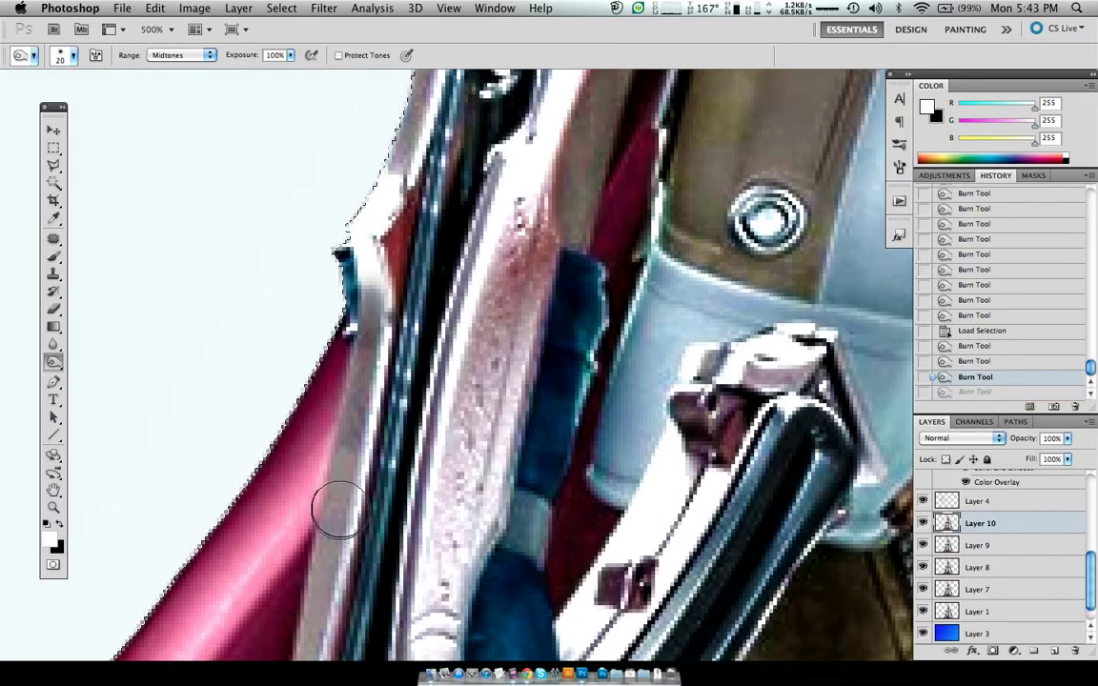
{"action": "left_click_drag", "start_coordinate": [342, 454], "coordinate": [323, 557]}
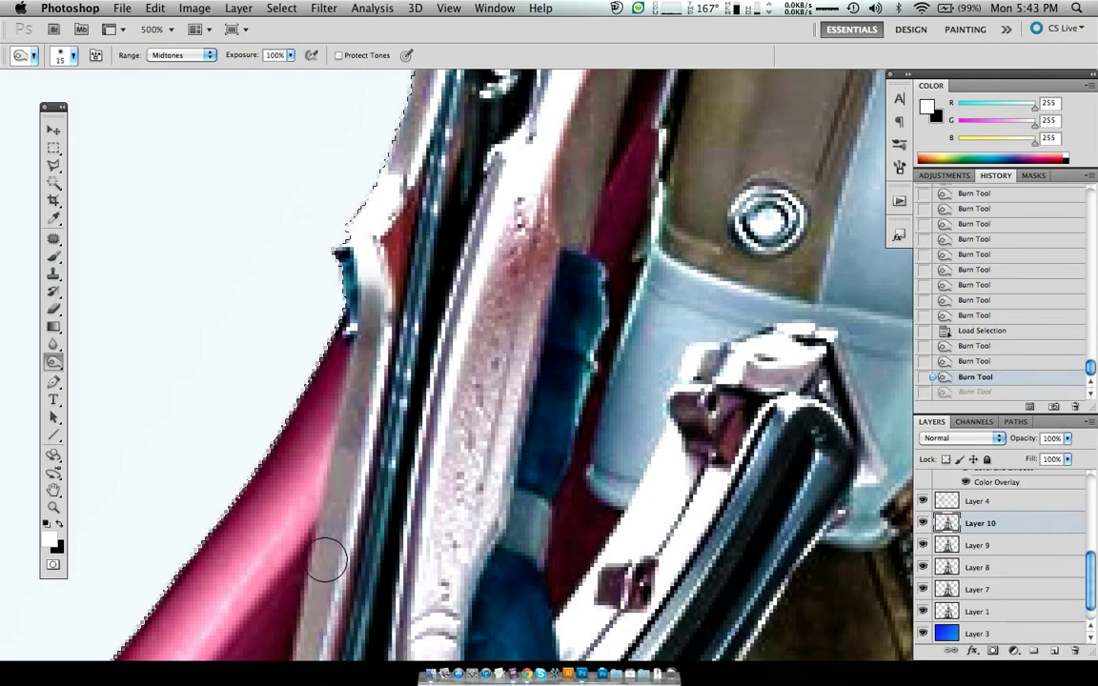
{"action": "left_click_drag", "start_coordinate": [340, 462], "coordinate": [318, 615]}
Step: Darken the grey gun strip and nearby cape with a smaller brush, then return to 100%
{"action": "scroll", "coordinate": [318, 615], "scroll_direction": "down", "scroll_amount": 5}
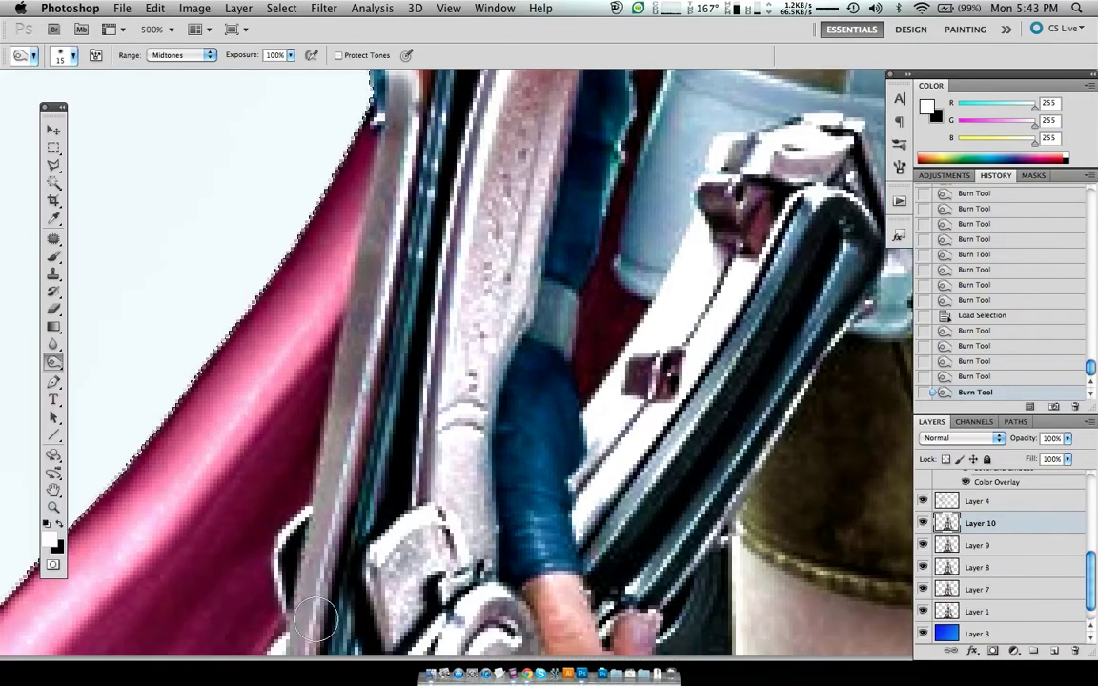
{"action": "scroll", "coordinate": [333, 476], "scroll_direction": "down", "scroll_amount": 5}
{"action": "left_click_drag", "start_coordinate": [350, 341], "coordinate": [337, 412]}
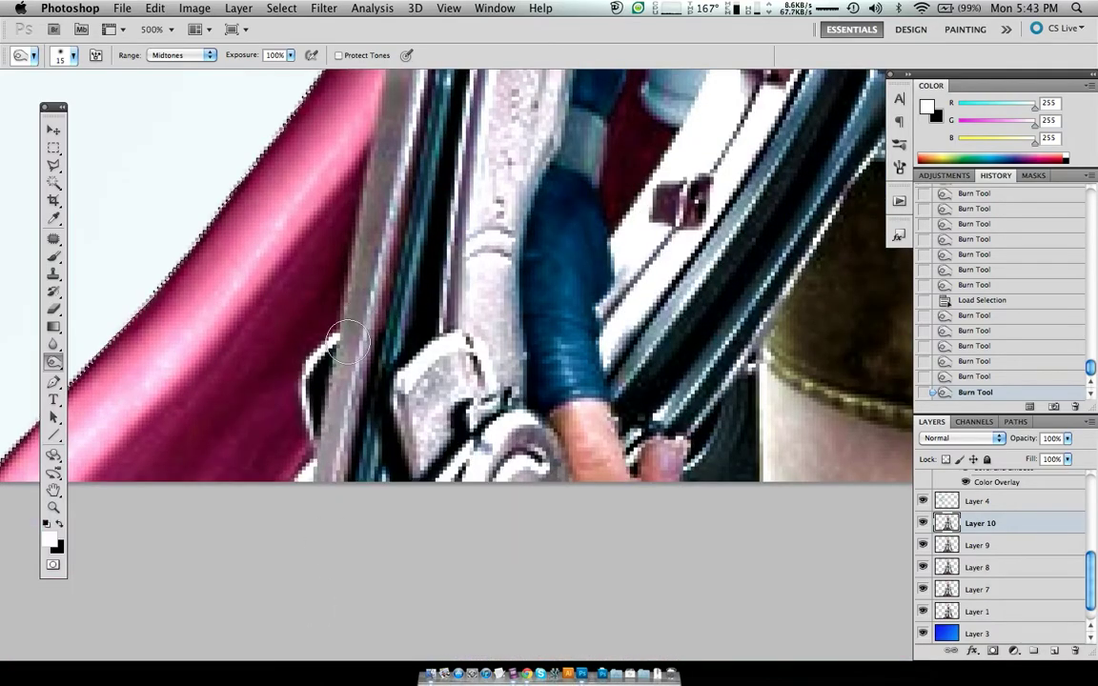
{"action": "key", "text": "bracketleft"}
{"action": "mouse_move", "coordinate": [343, 358]}
{"action": "left_mouse_down"}
{"action": "mouse_move", "coordinate": [321, 473]}
{"action": "mouse_move", "coordinate": [329, 343]}
{"action": "left_mouse_up"}
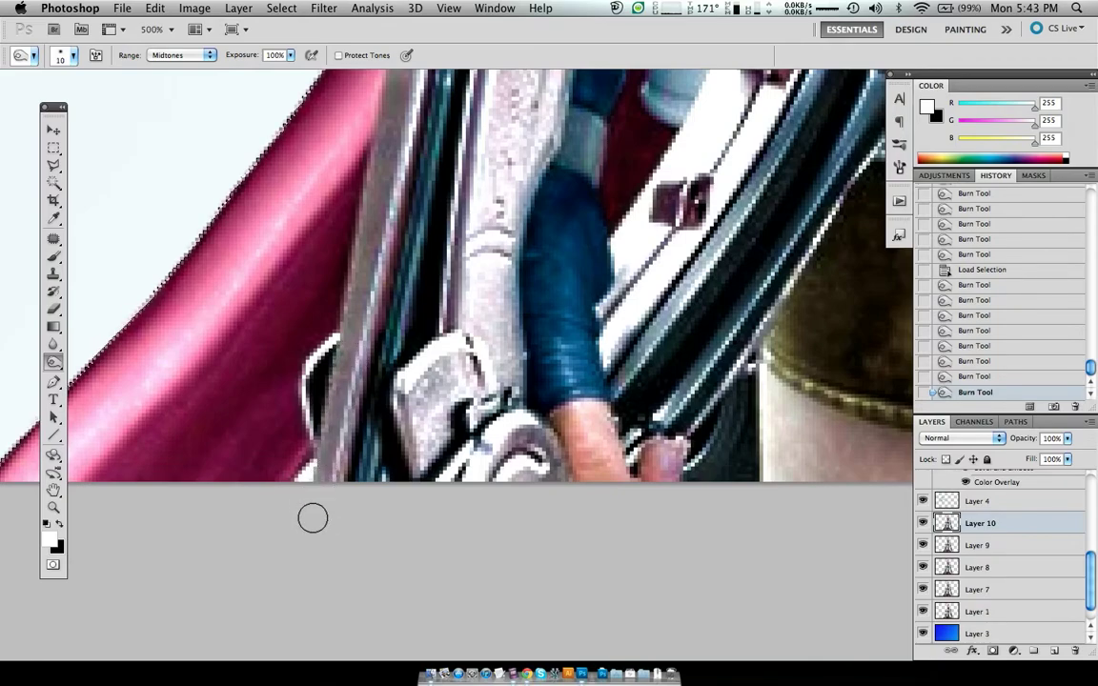
{"action": "left_click_drag", "start_coordinate": [277, 456], "coordinate": [249, 357]}
{"action": "scroll", "coordinate": [250, 356], "scroll_direction": "up", "scroll_amount": 2}
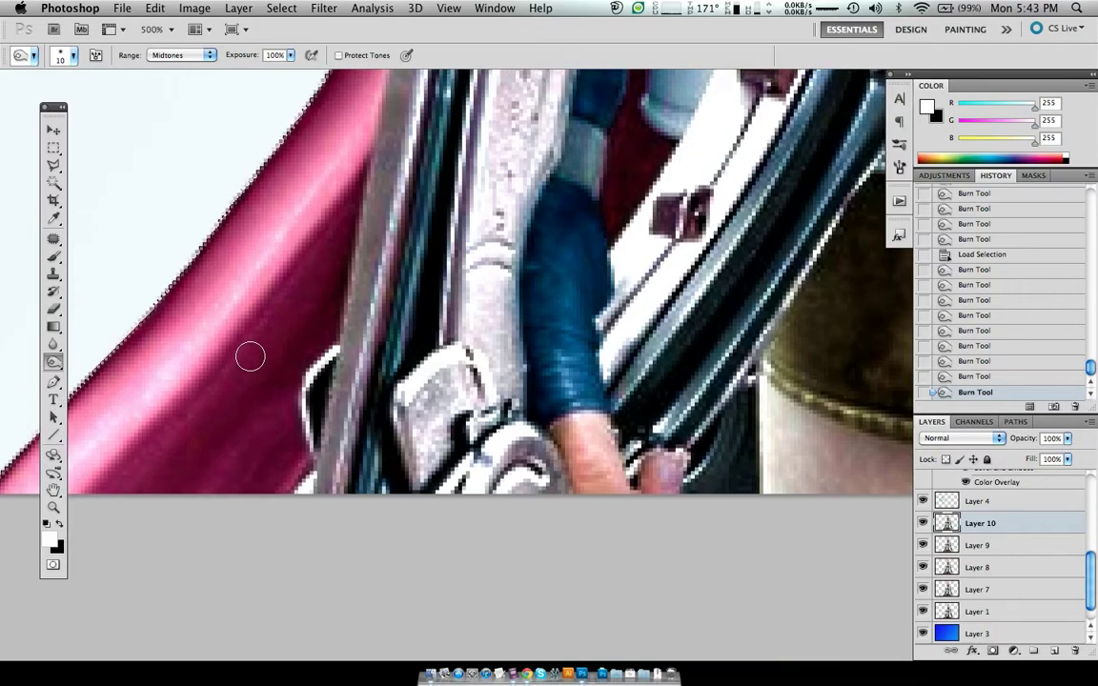
{"action": "scroll", "coordinate": [250, 357], "scroll_direction": "up", "scroll_amount": 2}
{"action": "scroll", "coordinate": [250, 357], "scroll_direction": "up", "scroll_amount": 2}
{"action": "scroll", "coordinate": [249, 356], "scroll_direction": "up", "scroll_amount": 2}
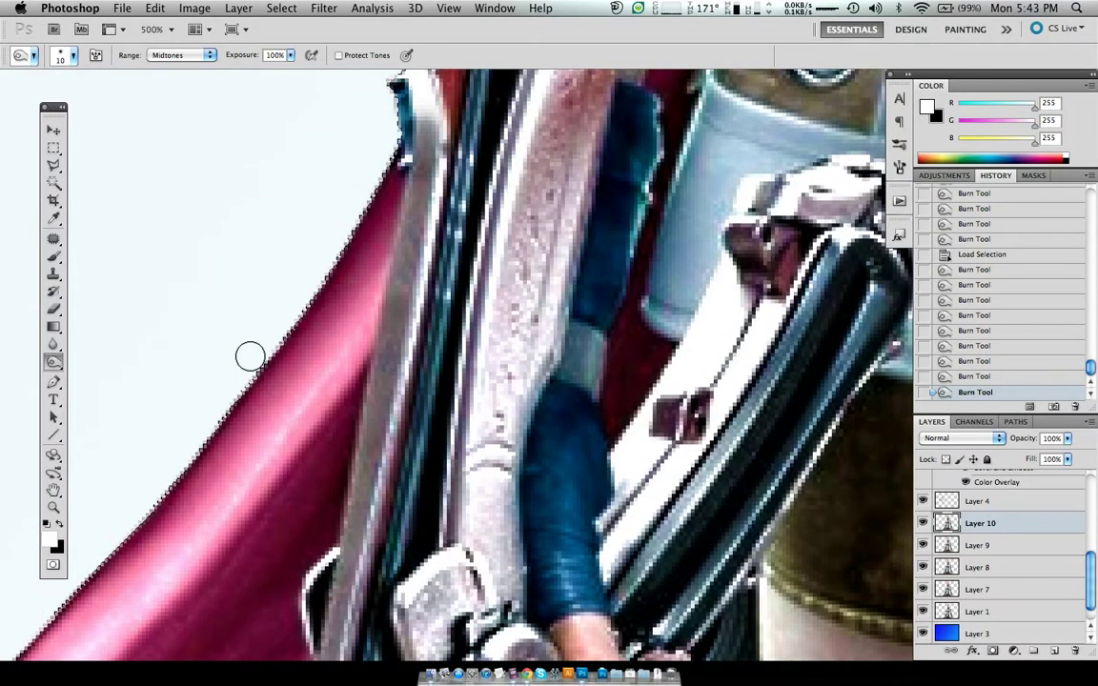
{"action": "key", "text": "super+1"}
{"action": "scroll", "coordinate": [250, 356], "scroll_direction": "down", "scroll_amount": 1}
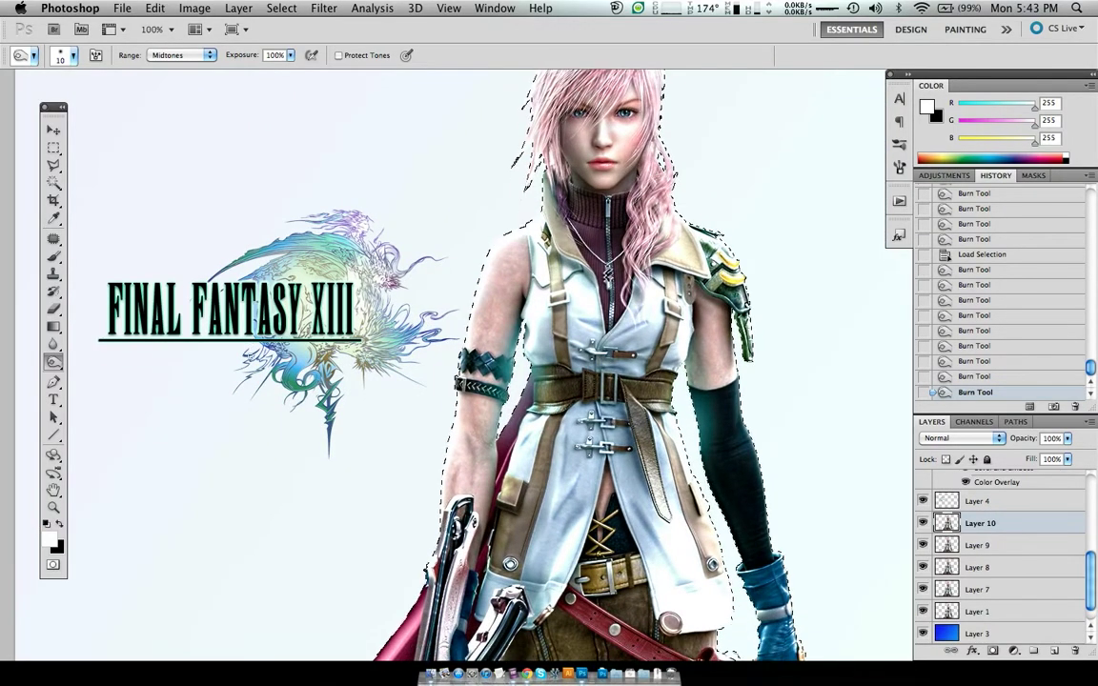
Step: Deselect, lower Burn exposure to 37% with a larger brush, and darken the gun's rod area
{"action": "scroll", "coordinate": [250, 356], "scroll_direction": "down", "scroll_amount": 4}
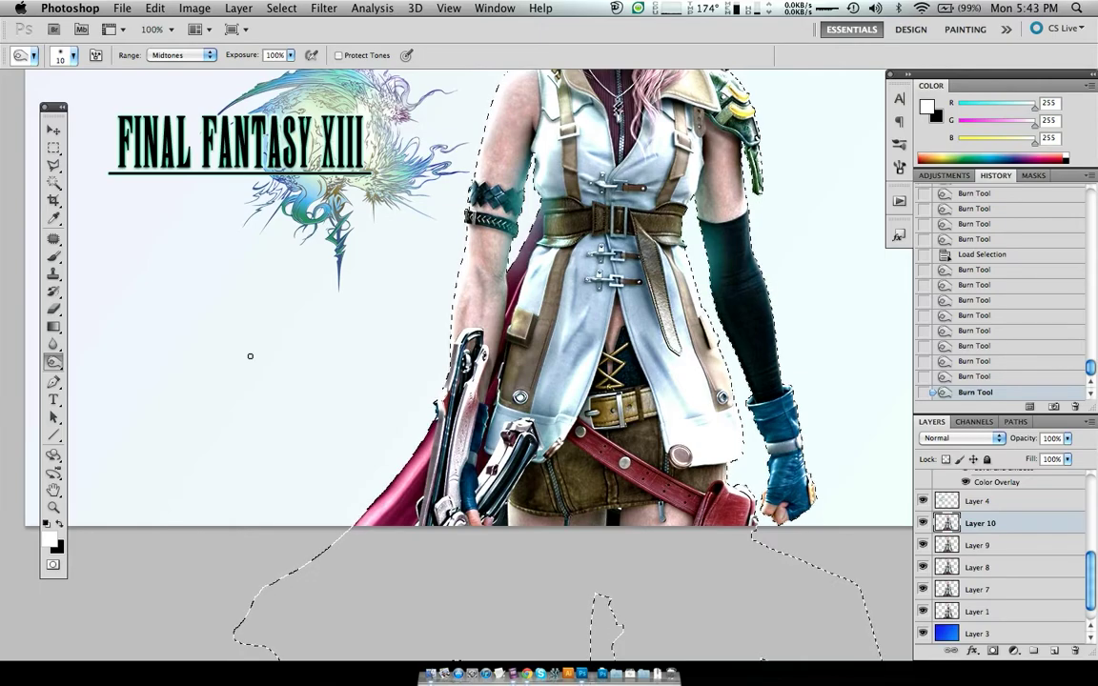
{"action": "key", "text": "super+d"}
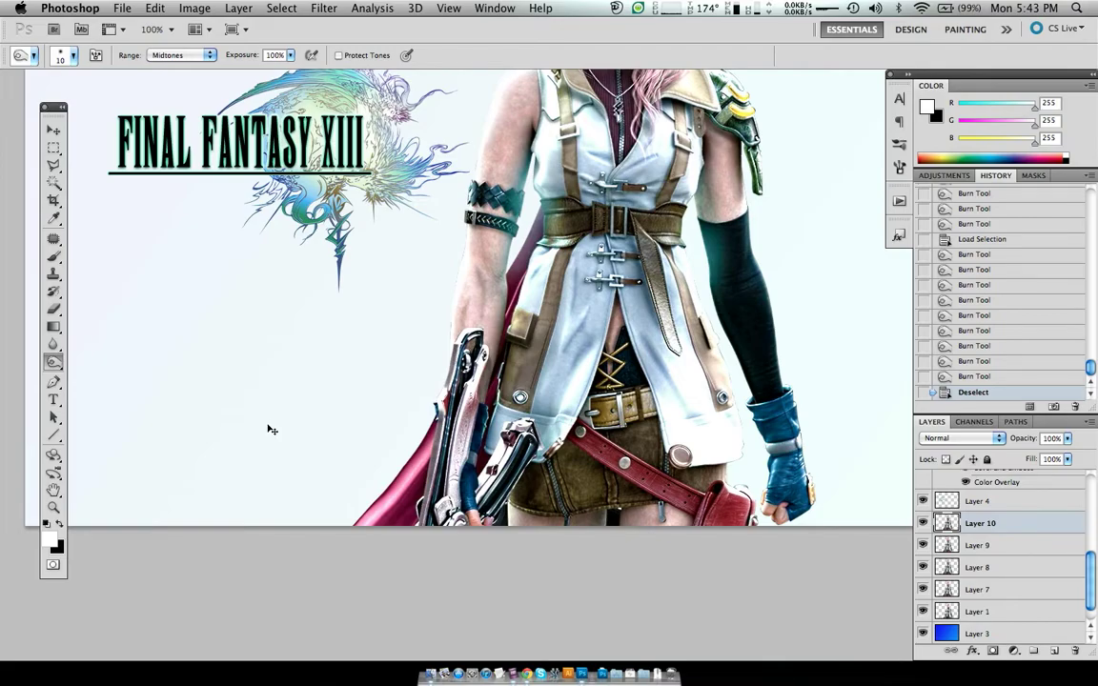
{"action": "scroll", "coordinate": [272, 430], "scroll_direction": "up", "scroll_amount": 3}
{"action": "scroll", "coordinate": [265, 424], "scroll_direction": "up", "scroll_amount": 2}
{"action": "key", "text": "bracketright"}
{"action": "key", "text": "bracketright"}
{"action": "left_click_drag", "start_coordinate": [242, 59], "coordinate": [181, 57]}
{"action": "mouse_move", "coordinate": [374, 403]}
{"action": "left_mouse_down"}
{"action": "mouse_move", "coordinate": [351, 523]}
{"action": "mouse_move", "coordinate": [380, 343]}
{"action": "left_mouse_up"}
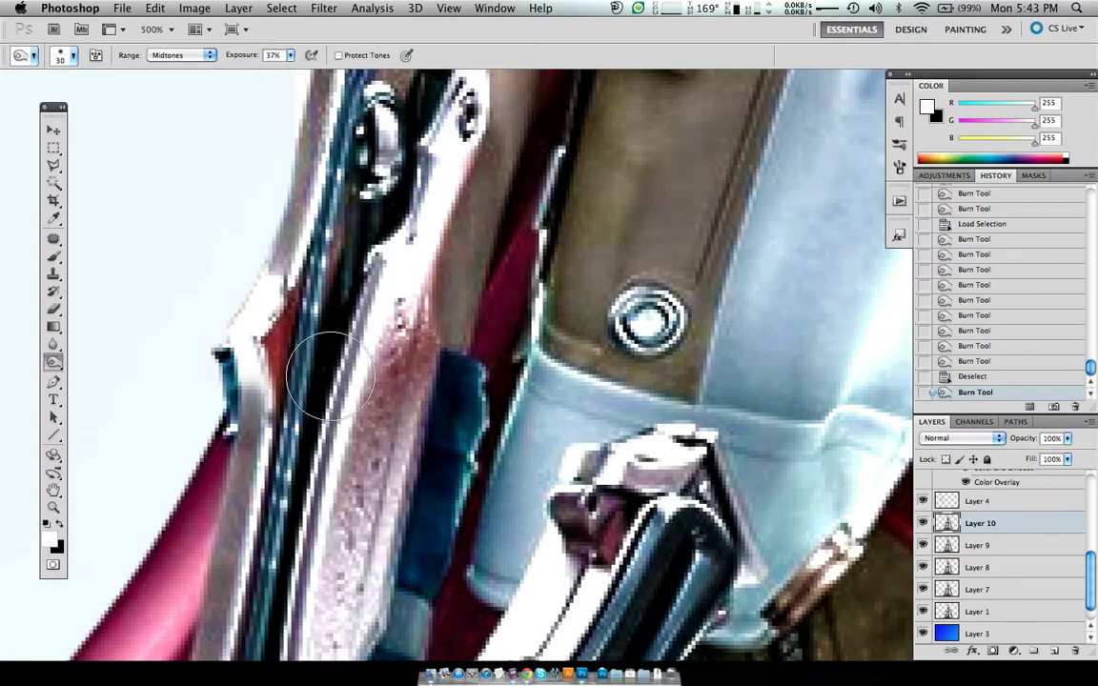
Step: Burn the rod's left edge, then darken the skin strip with a stronger size-20 brush
{"action": "scroll", "coordinate": [349, 370], "scroll_direction": "up", "scroll_amount": 5}
{"action": "scroll", "coordinate": [344, 359], "scroll_direction": "up", "scroll_amount": 2}
{"action": "left_click_drag", "start_coordinate": [343, 357], "coordinate": [330, 193]}
{"action": "left_click_drag", "start_coordinate": [229, 55], "coordinate": [244, 56]}
{"action": "key", "text": "bracketleft"}
{"action": "key", "text": "bracketleft"}
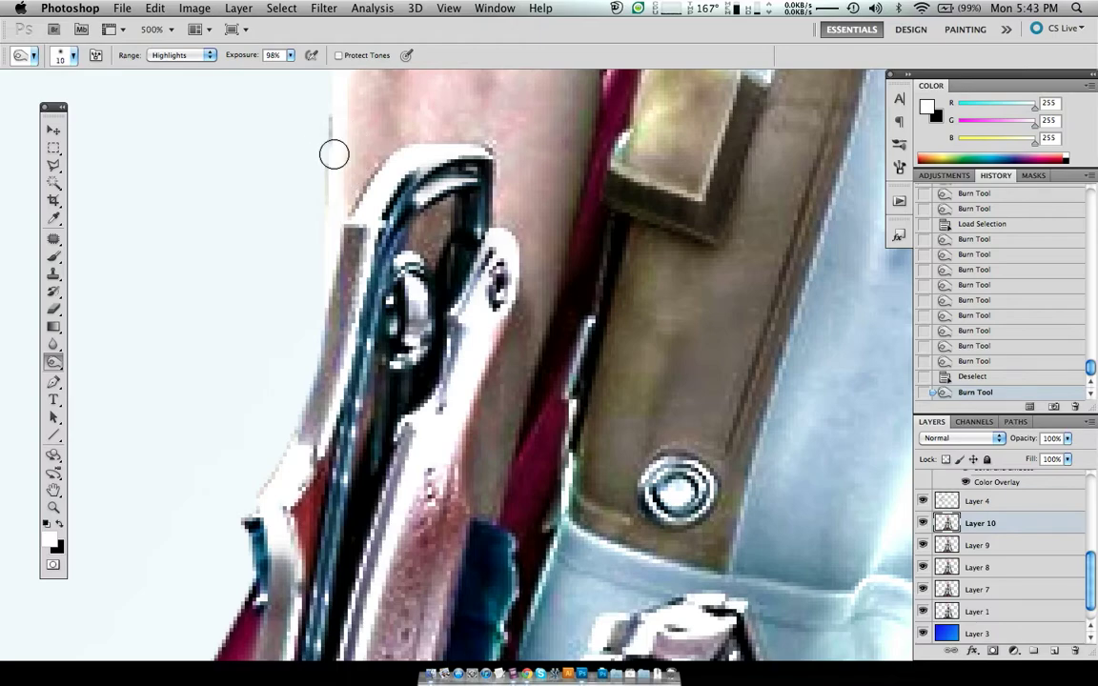
{"action": "key", "text": "bracketright"}
{"action": "mouse_move", "coordinate": [519, 335]}
{"action": "left_mouse_down"}
{"action": "mouse_move", "coordinate": [496, 394]}
{"action": "mouse_move", "coordinate": [514, 306]}
{"action": "left_mouse_up"}
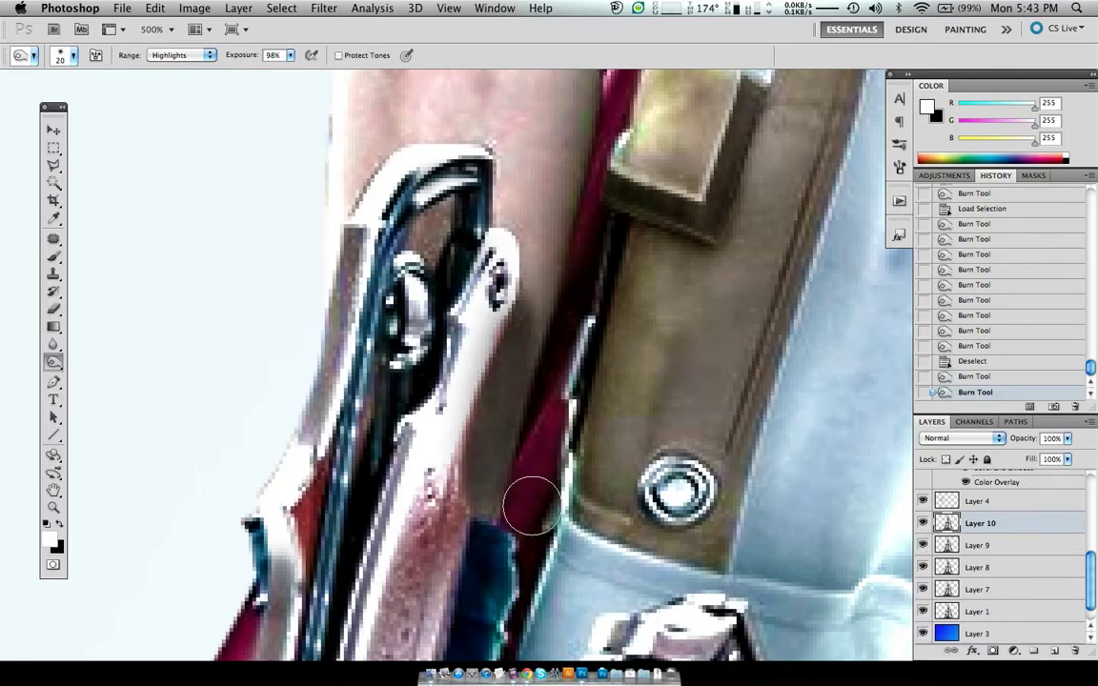
{"action": "key", "text": "super+0"}
{"action": "key", "text": "super+1"}
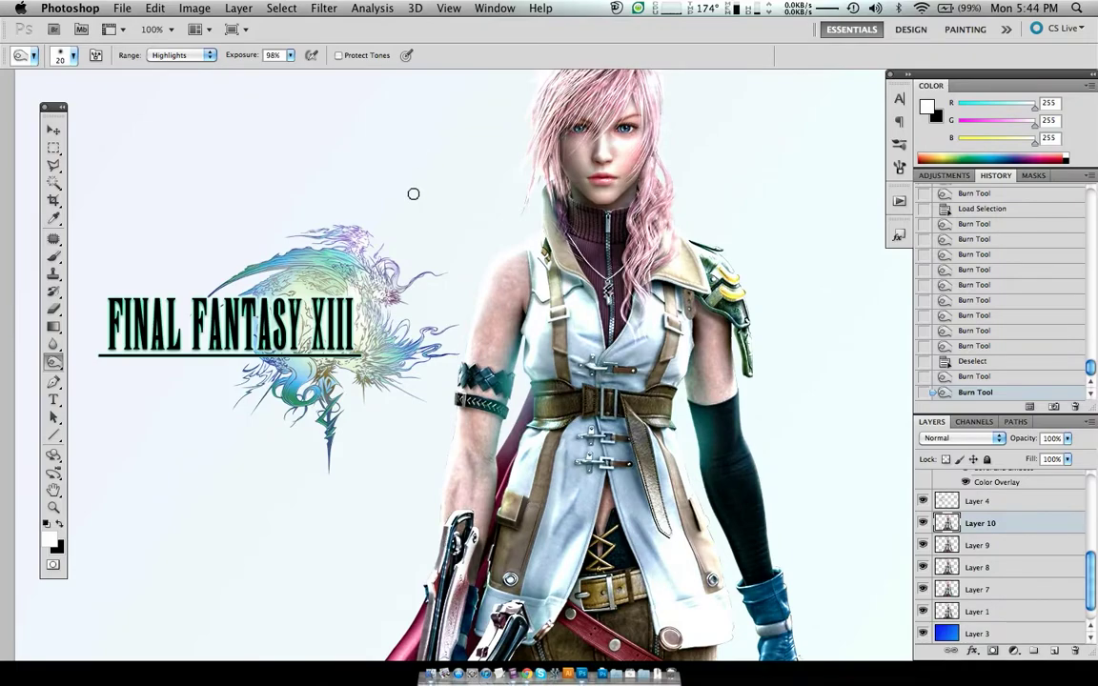
{"action": "key", "text": "super+z"}
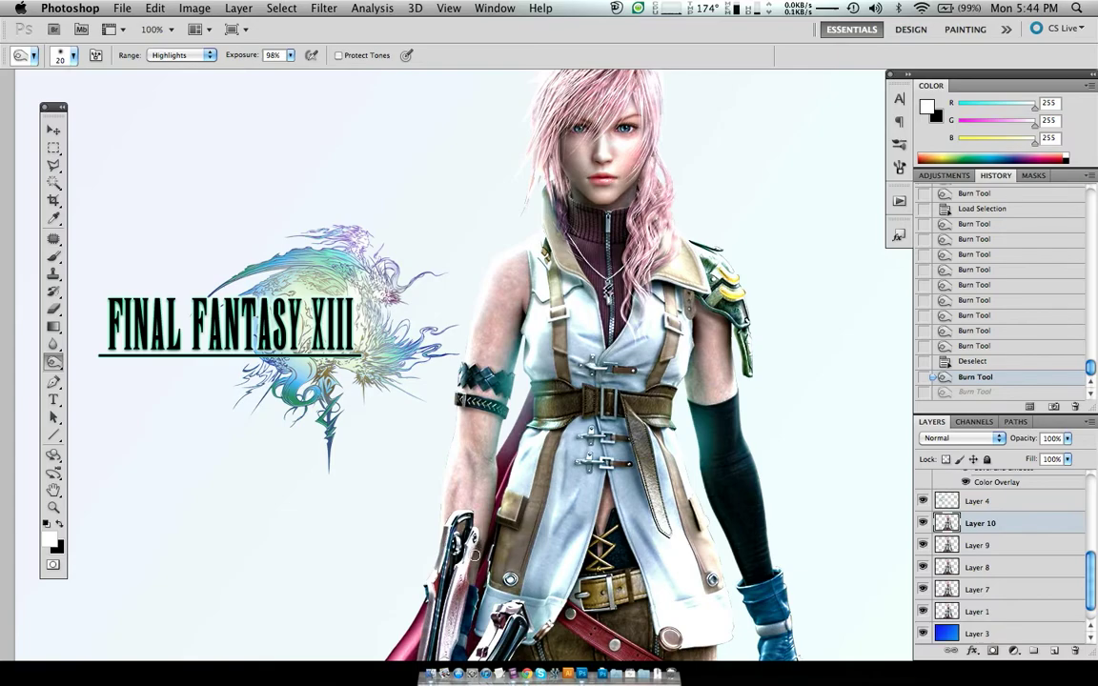
{"action": "key", "text": "super+z"}
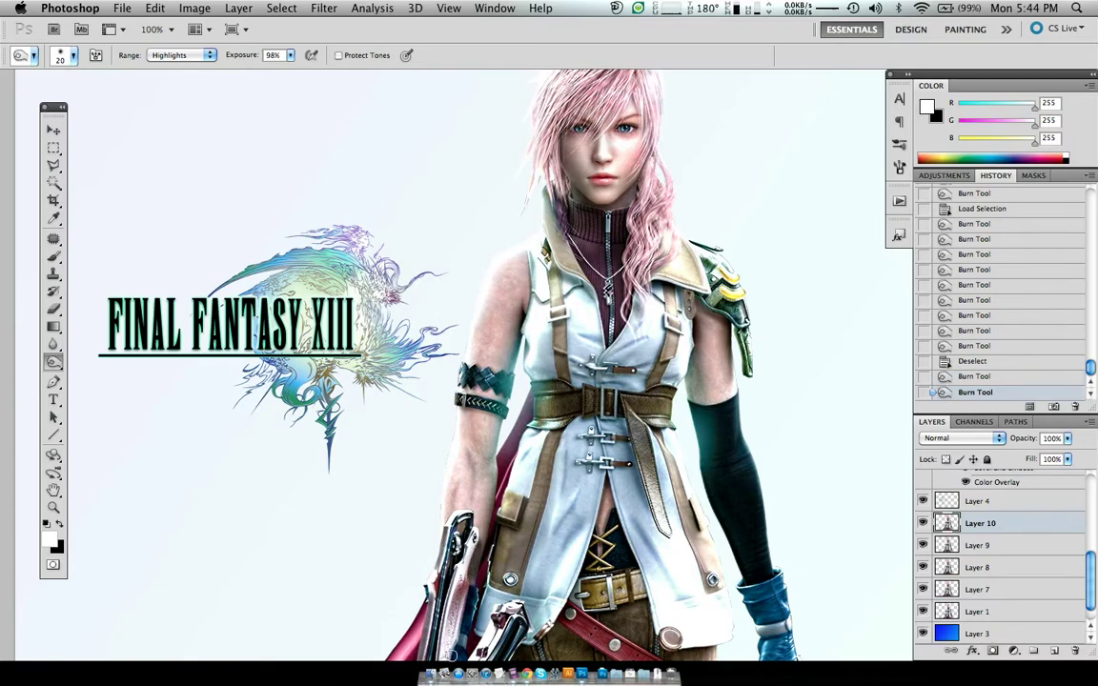
{"action": "key", "text": "super+z"}
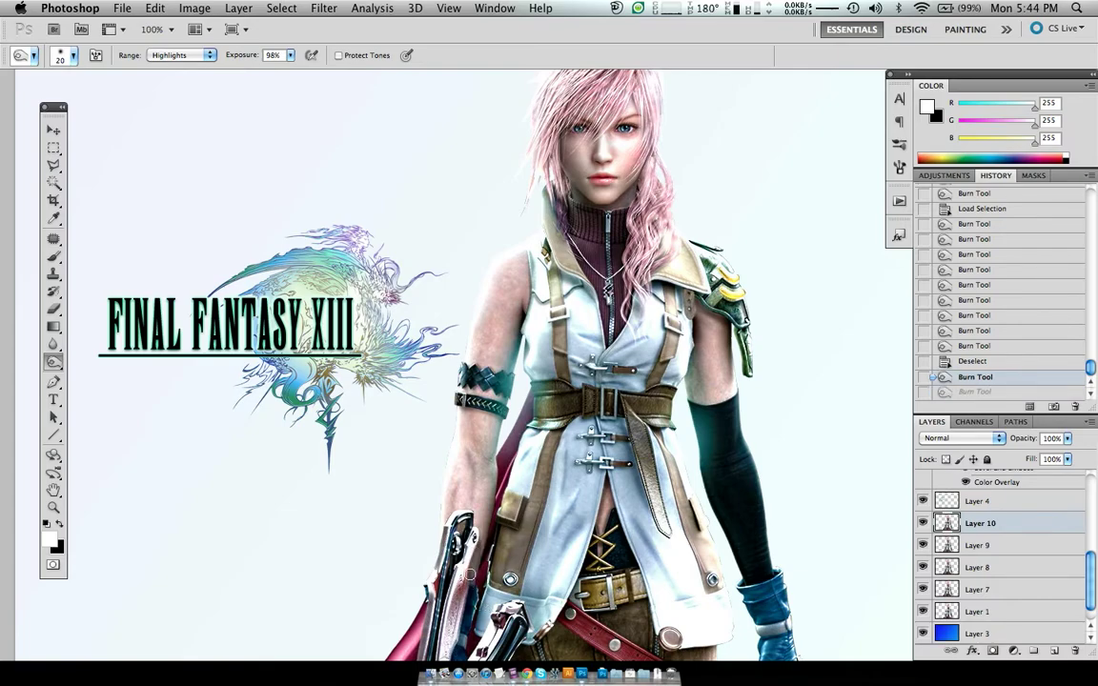
{"action": "key", "text": "super+z"}
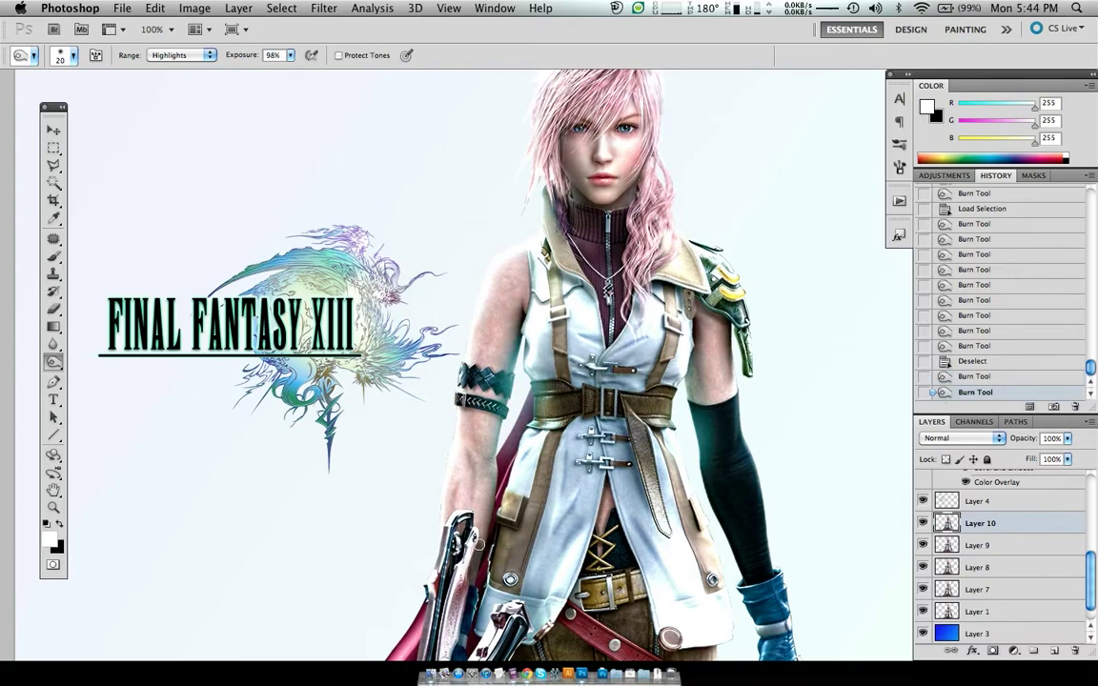
{"action": "key", "text": "super+z"}
{"action": "key", "text": "super+z"}
{"action": "key", "text": "super+z"}
{"action": "key", "text": "super+z"}
{"action": "key", "text": "super+minus"}
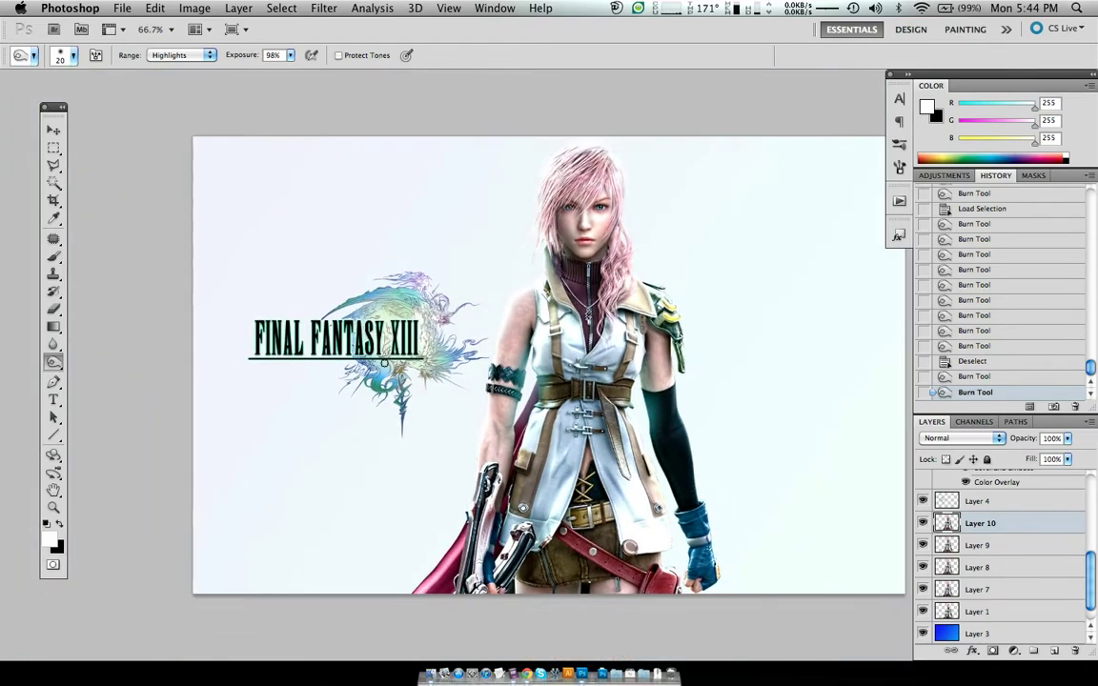
{"action": "left_click", "coordinate": [923, 522]}
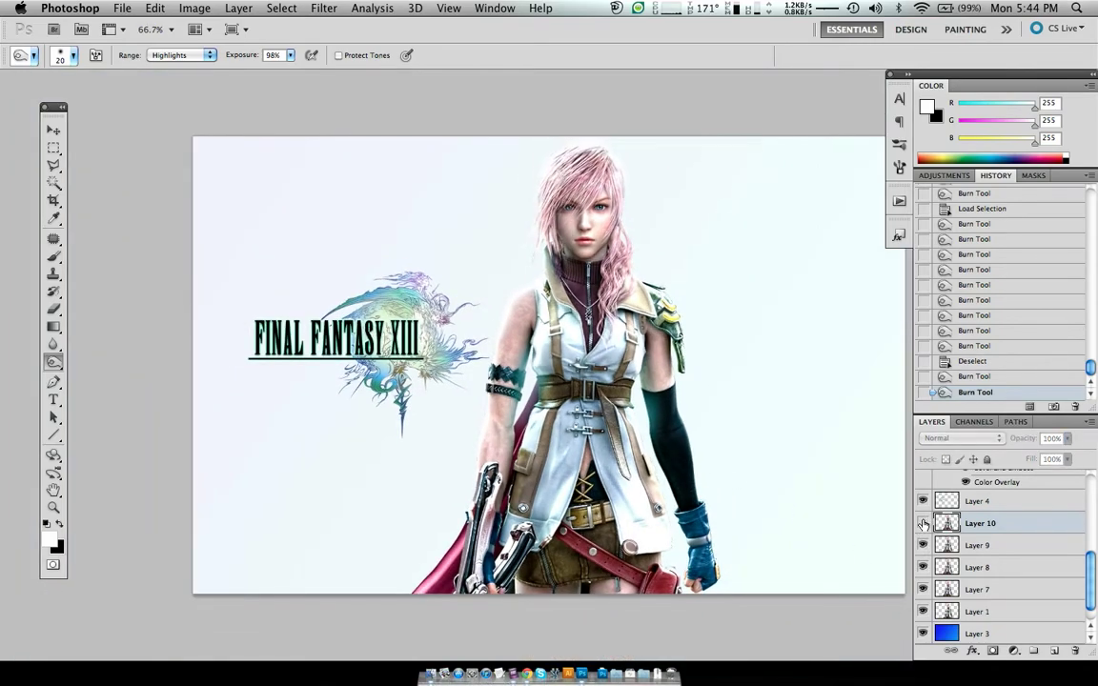
{"action": "left_click", "coordinate": [923, 523]}
{"action": "left_click", "coordinate": [923, 524]}
{"action": "left_click", "coordinate": [923, 524]}
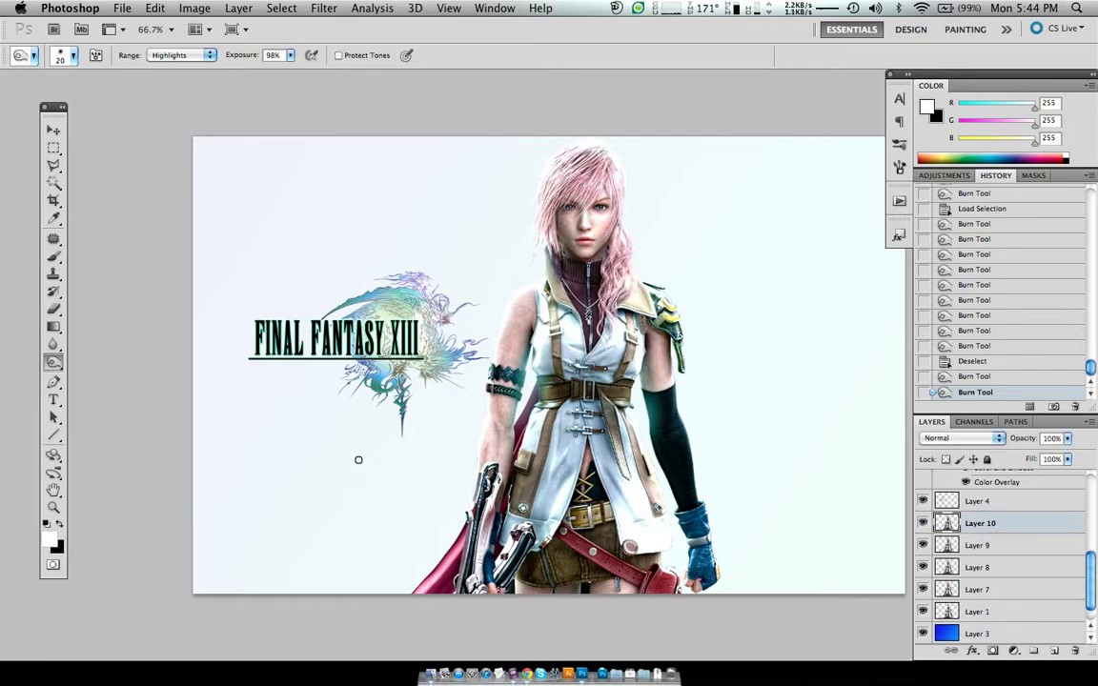